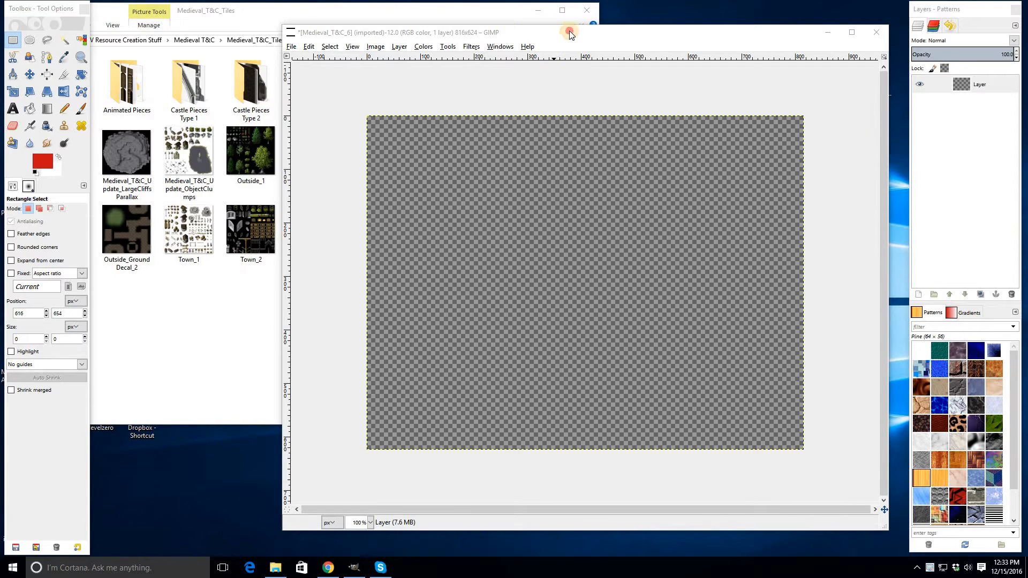
# - Open the A2_Medieval_T&C tile sheet from the Medieval_T&C_Tiles folder and move its window so the whole sheet is in view
pyautogui.moveTo(570, 39); pyautogui.dragTo(561, 30)
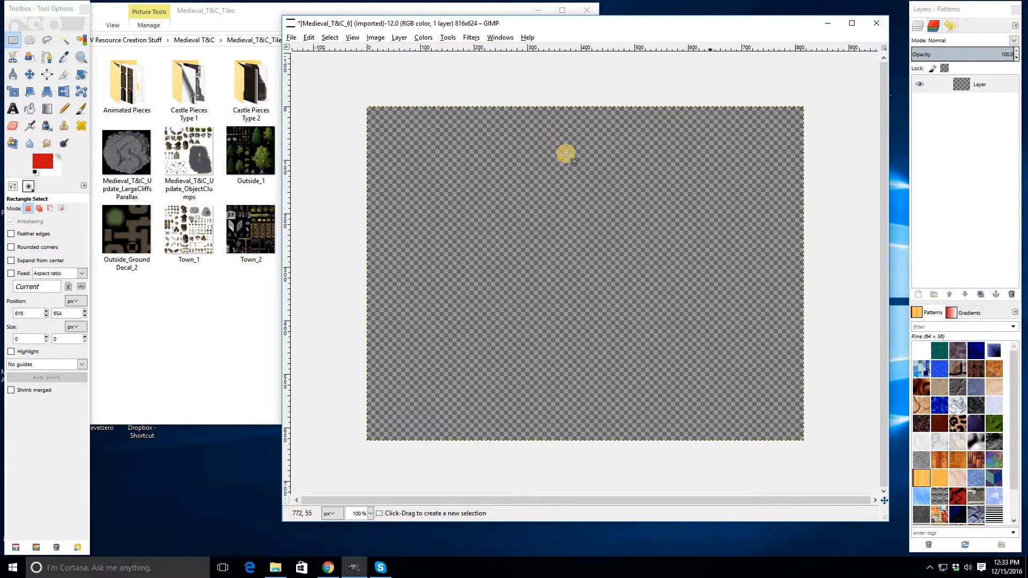
pyautogui.click(256, 321)
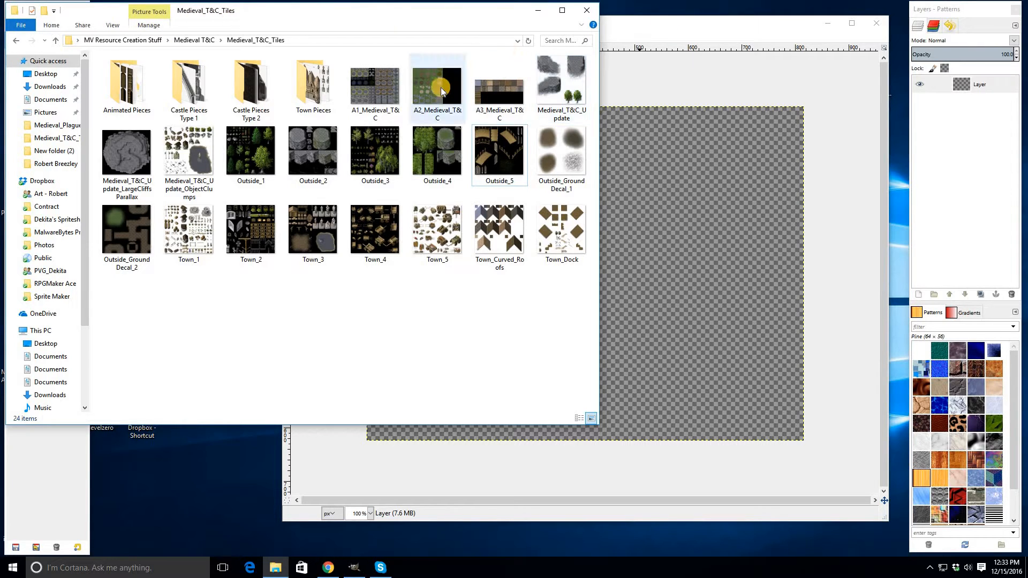
pyautogui.moveTo(442, 91)
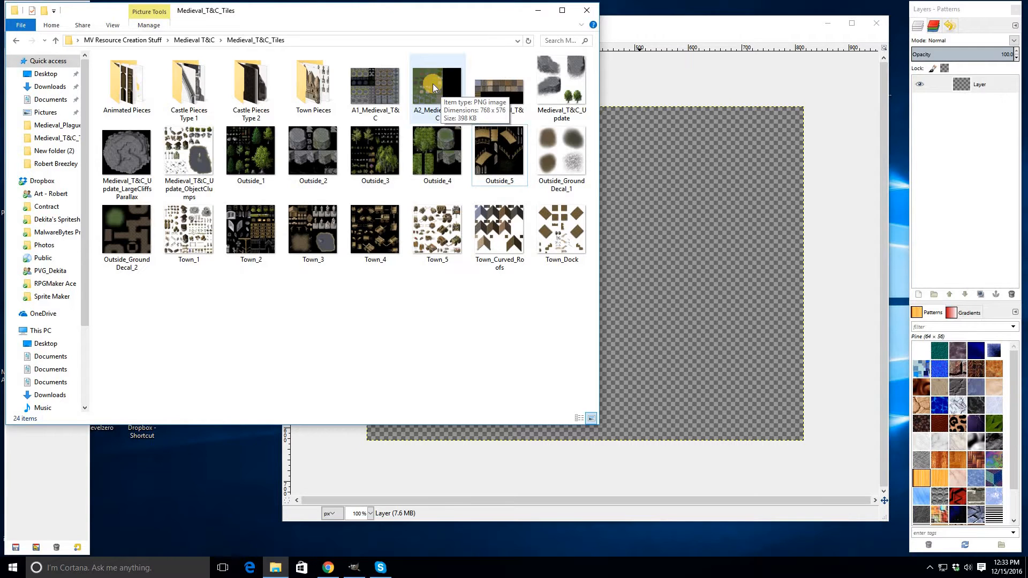
pyautogui.doubleClick(444, 91)
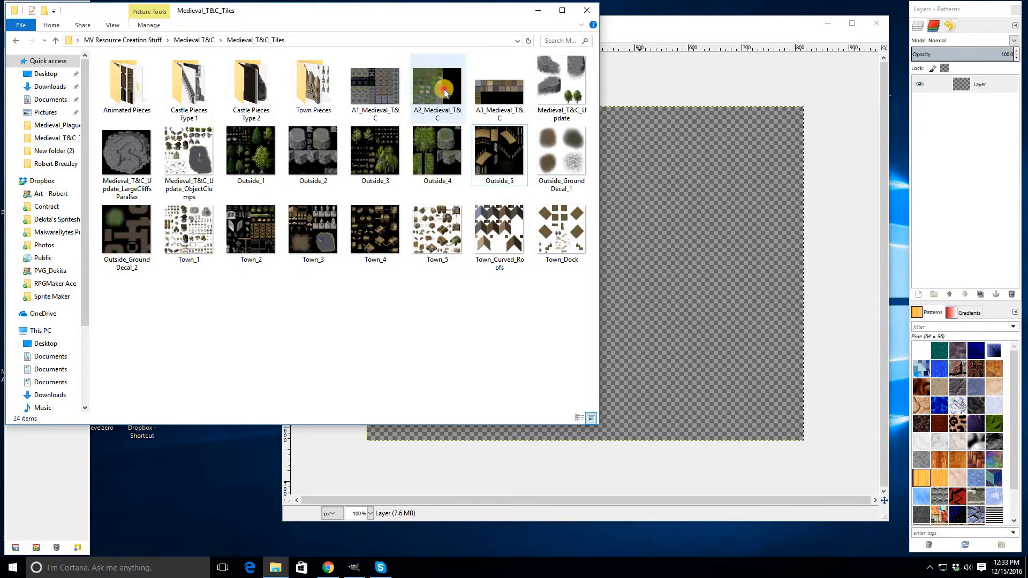
pyautogui.click(620, 119)
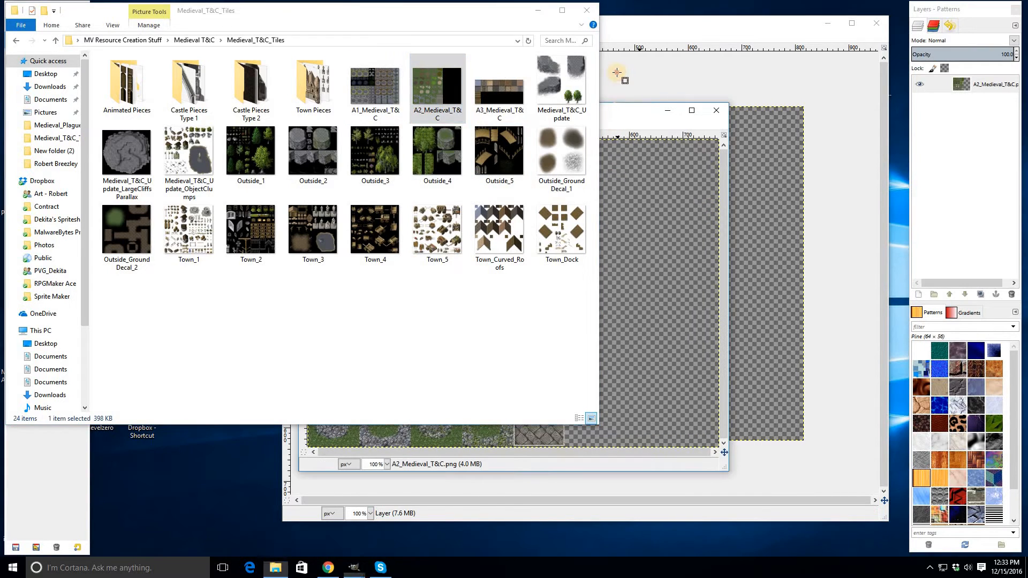
pyautogui.click(459, 478)
pyautogui.moveTo(356, 572)
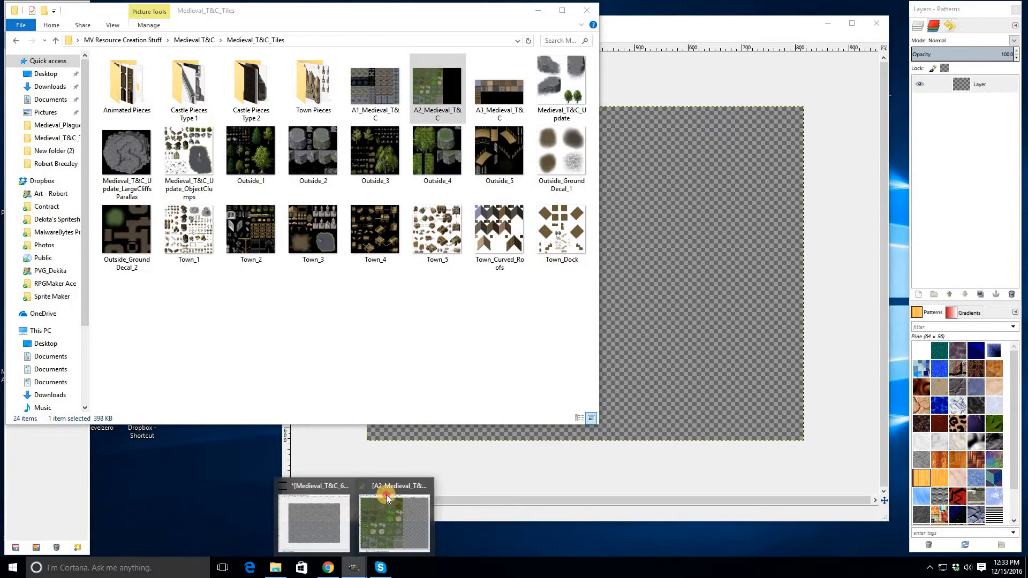
pyautogui.click(399, 509)
pyautogui.moveTo(543, 111); pyautogui.dragTo(414, 181)
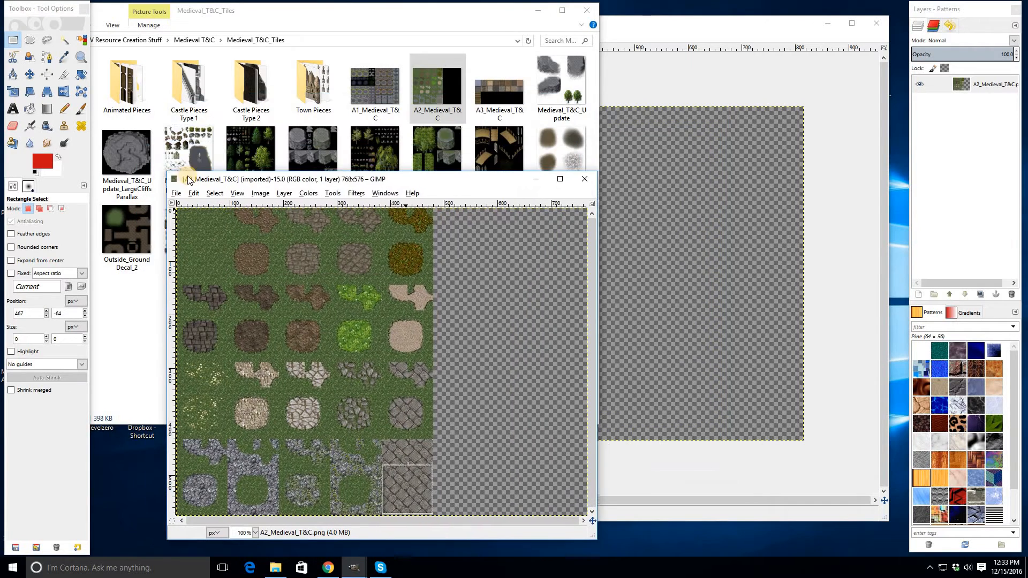
pyautogui.moveTo(153, 134); pyautogui.dragTo(137, 123)
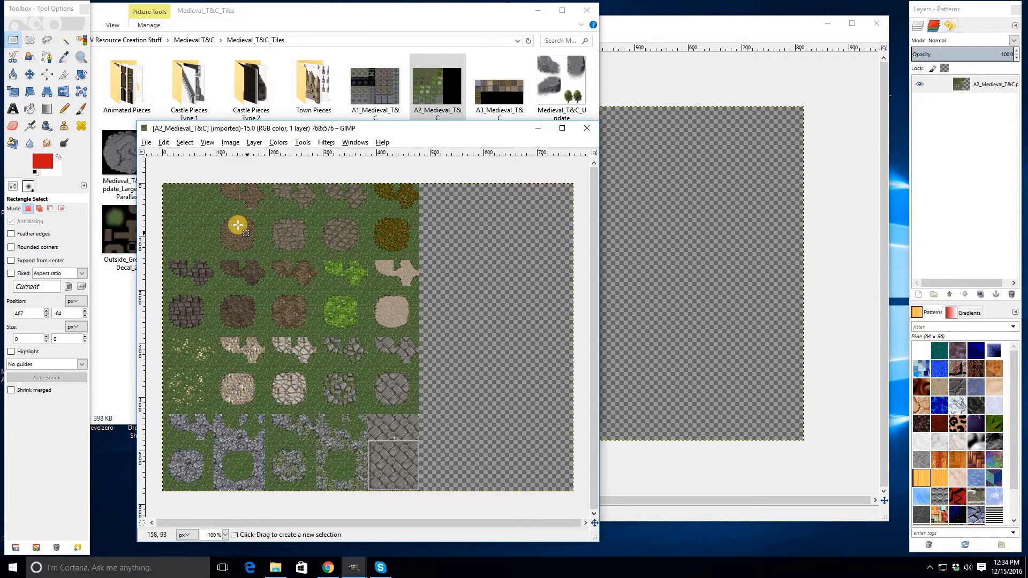
# - Clear the trial selection on the dirt tile, then show the grid and enable snapping to it on the A2_Medieval_T&C sheet
pyautogui.moveTo(228, 223); pyautogui.dragTo(250, 247)
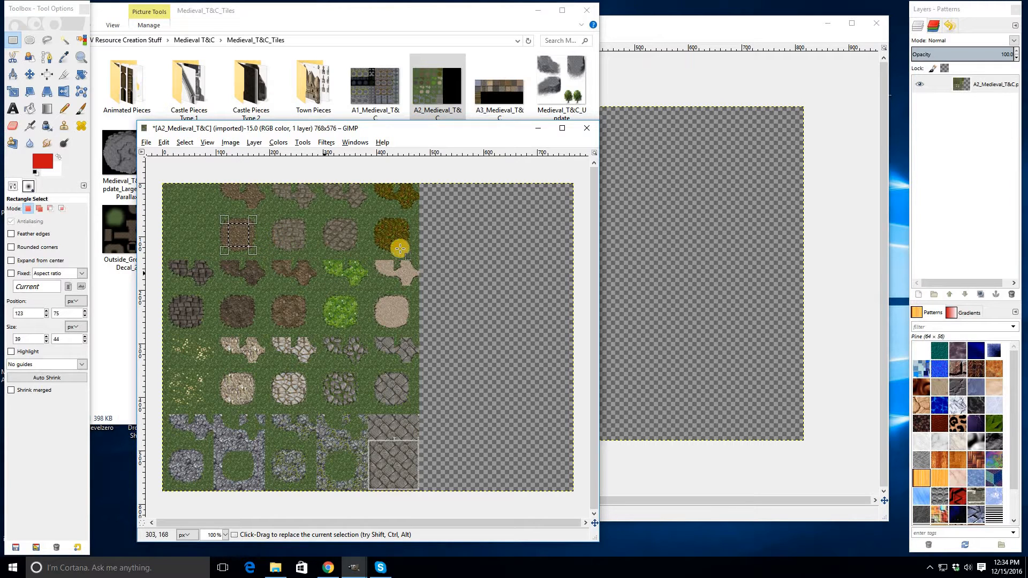
pyautogui.click(228, 223)
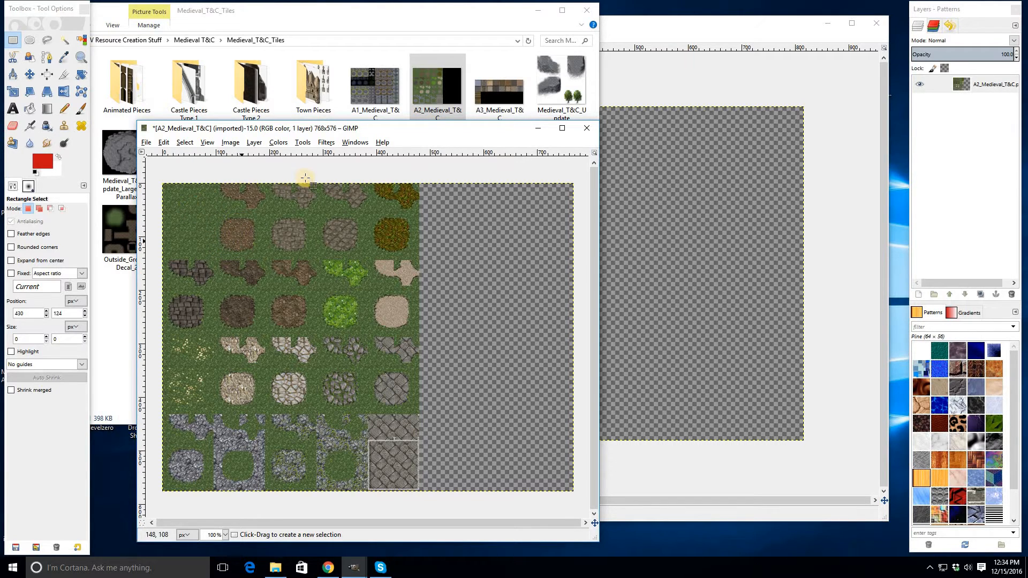
pyautogui.click(207, 143)
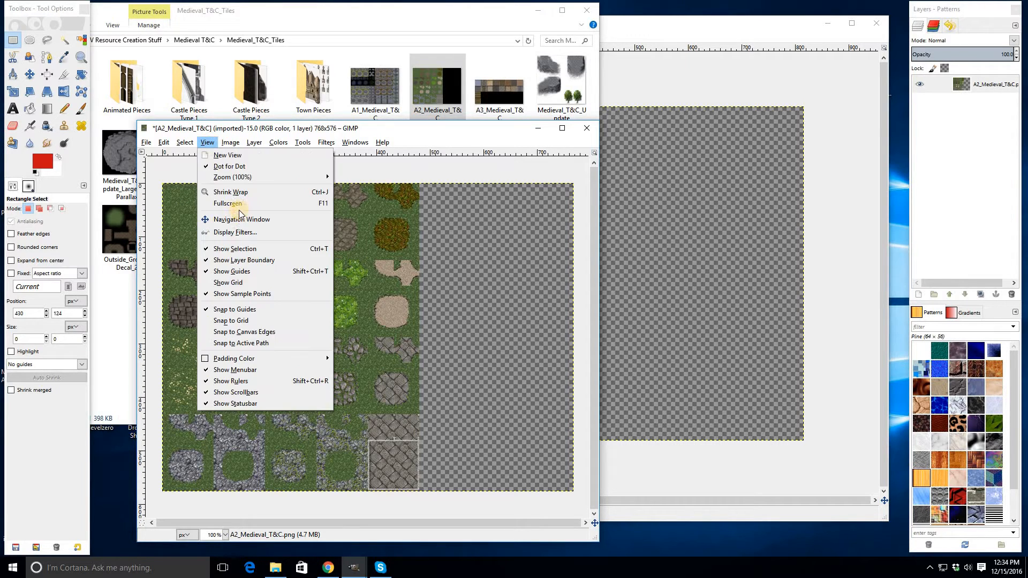
pyautogui.click(228, 283)
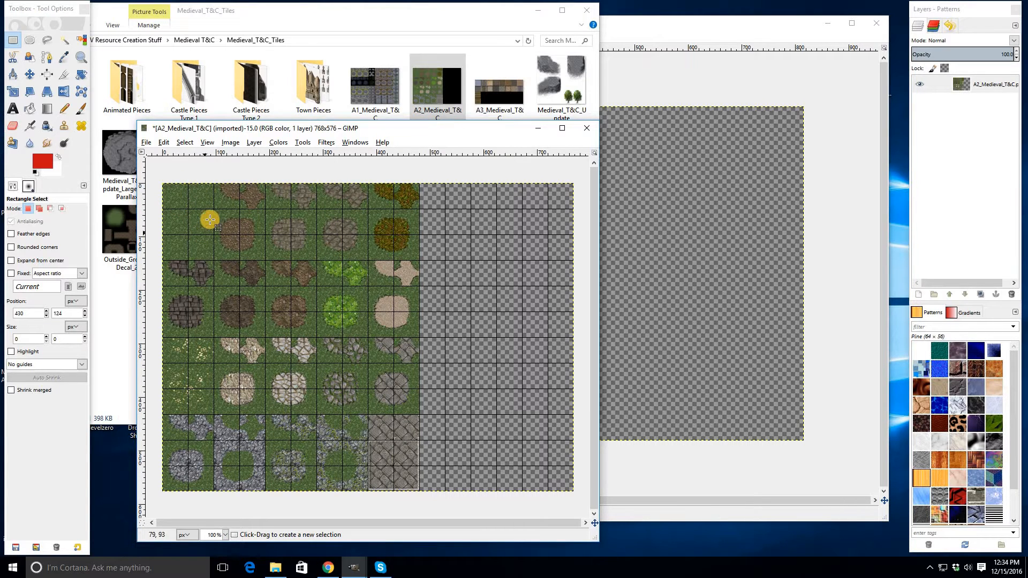
pyautogui.click(231, 143)
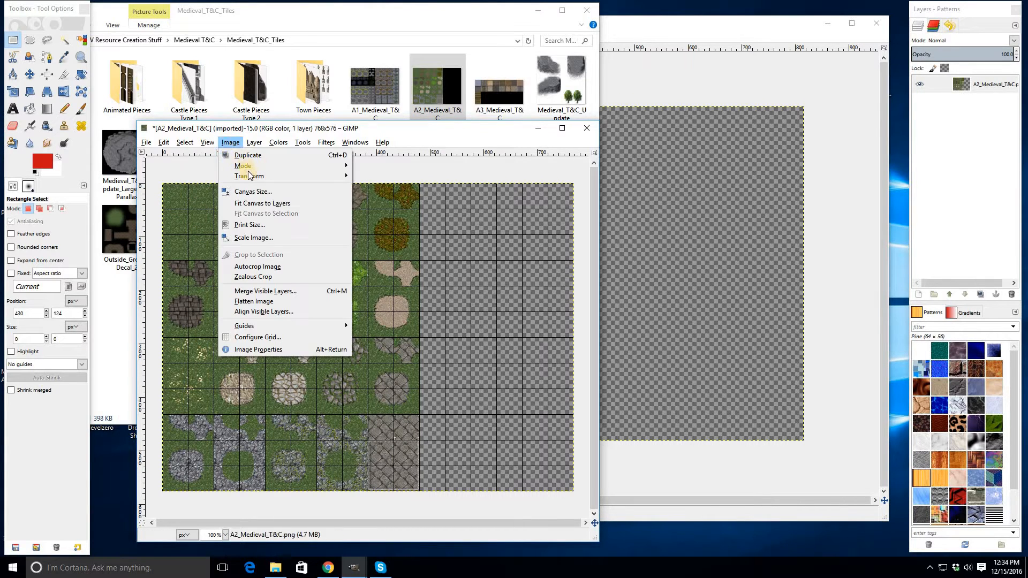
pyautogui.moveTo(213, 143)
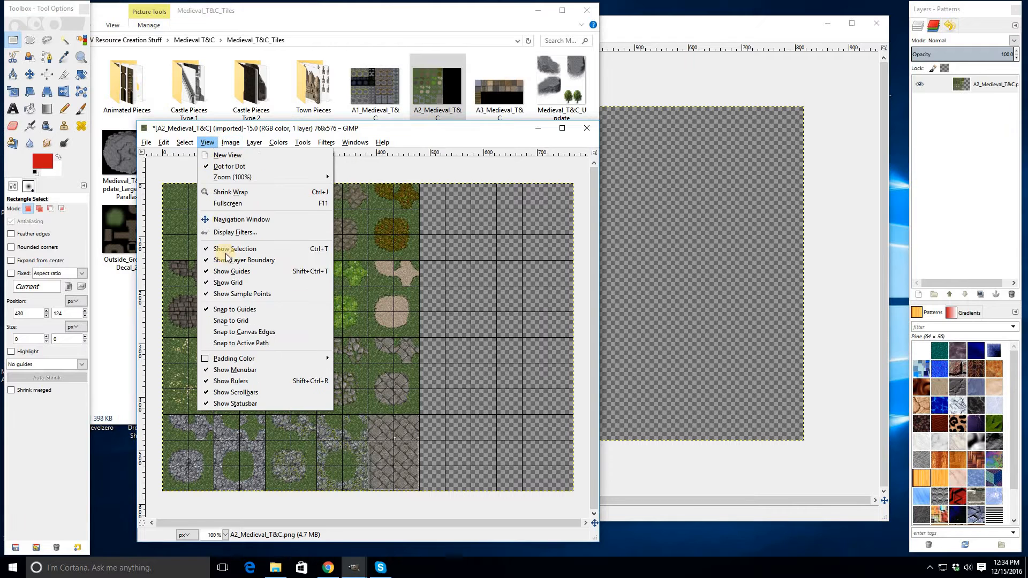
pyautogui.click(234, 320)
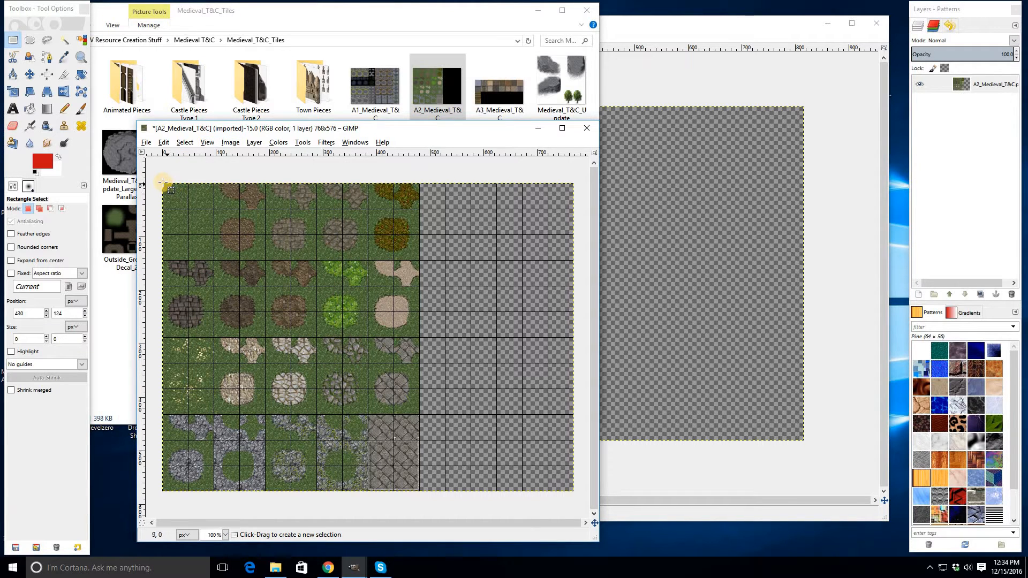
# - Copy the 48 × 48 px plain grass tile from the sheet's top-left corner and switch to the blank Medieval_T&C_6 image
pyautogui.moveTo(162, 183); pyautogui.dragTo(189, 207)
pyautogui.hotkey('ctrl', 'c')
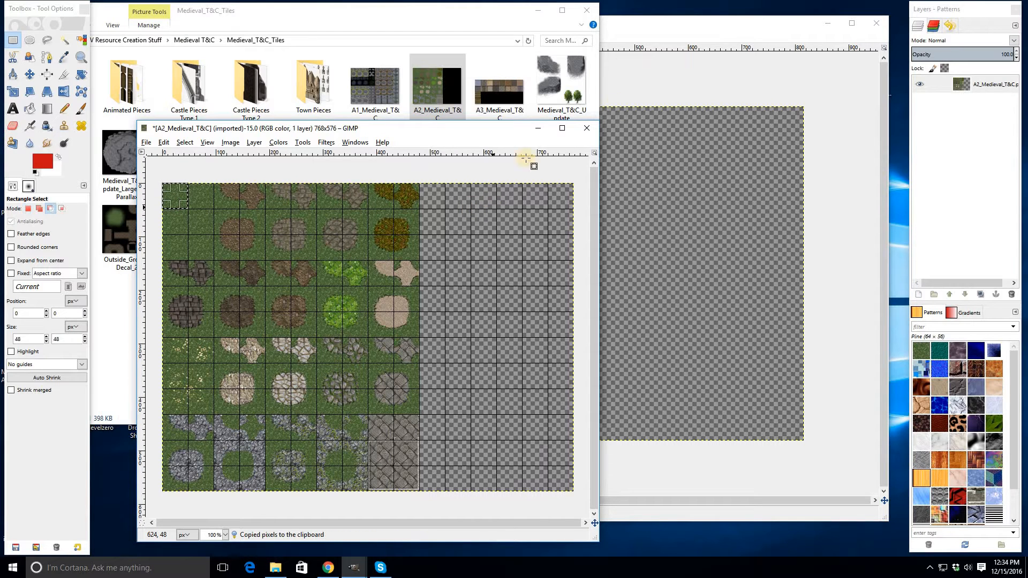
pyautogui.click(645, 27)
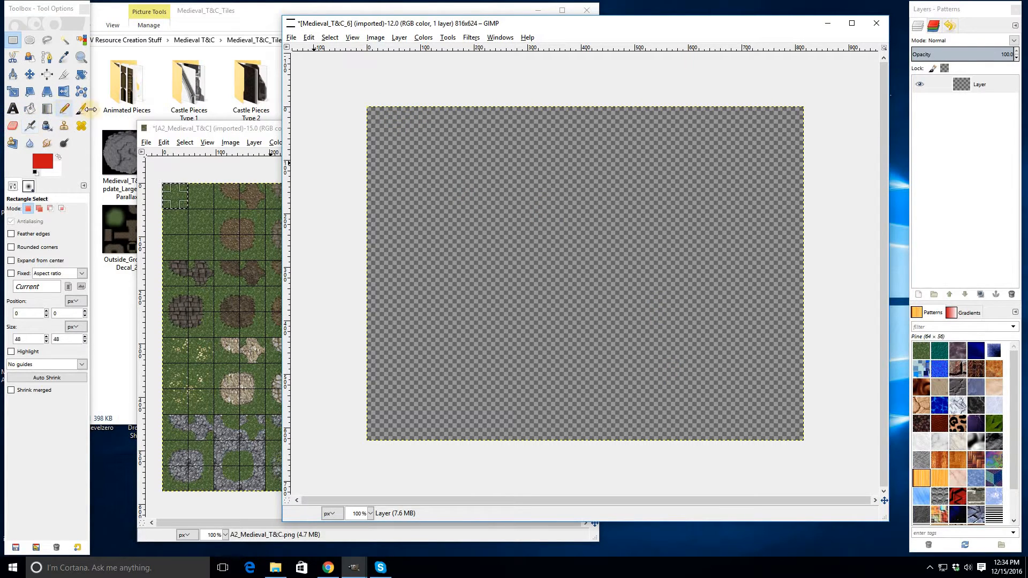
# - Bucket-fill the empty layer of the map image with the copied grass tile, using the Clipboard pattern
pyautogui.click(29, 109)
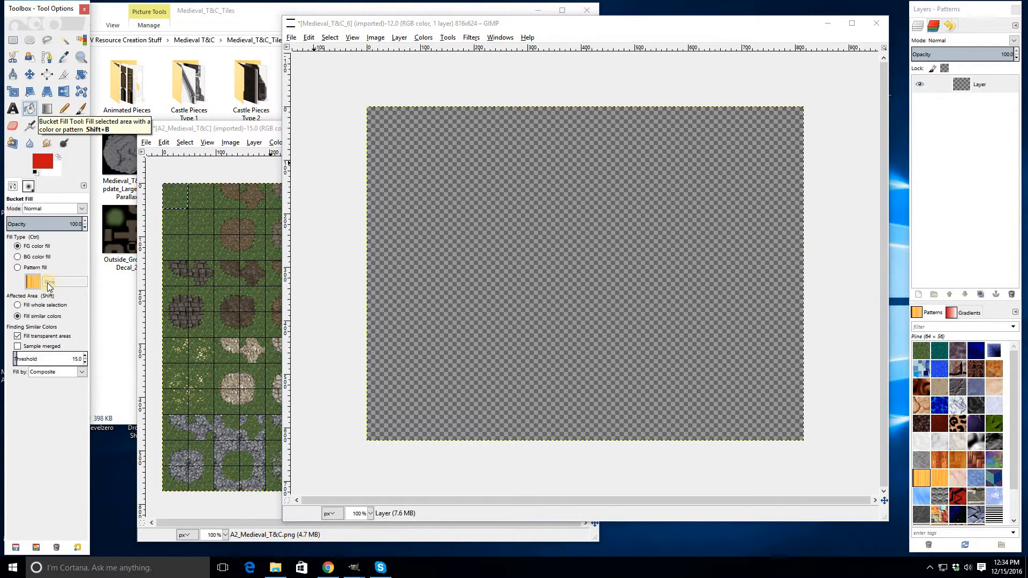
pyautogui.click(32, 268)
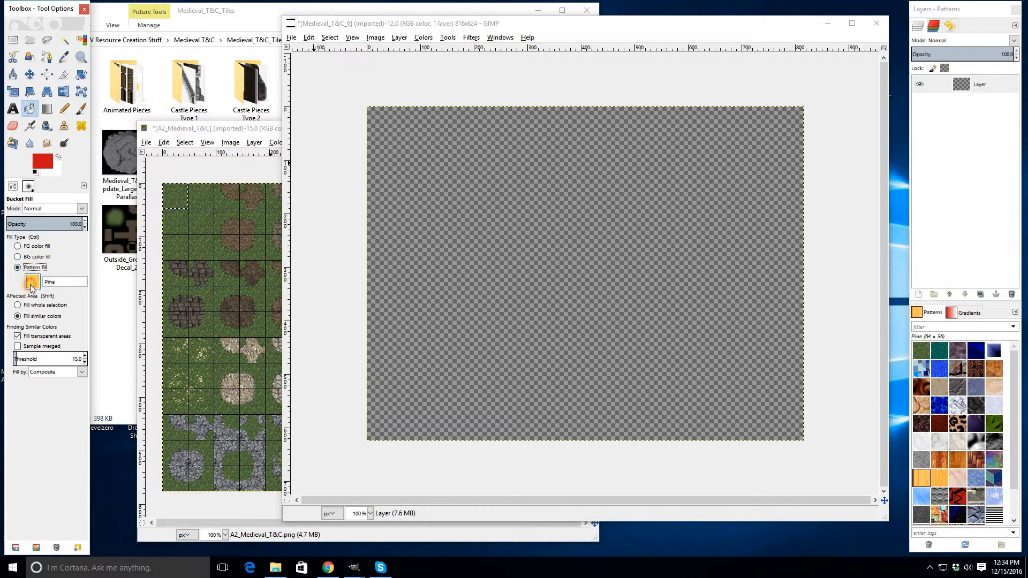
pyautogui.click(31, 282)
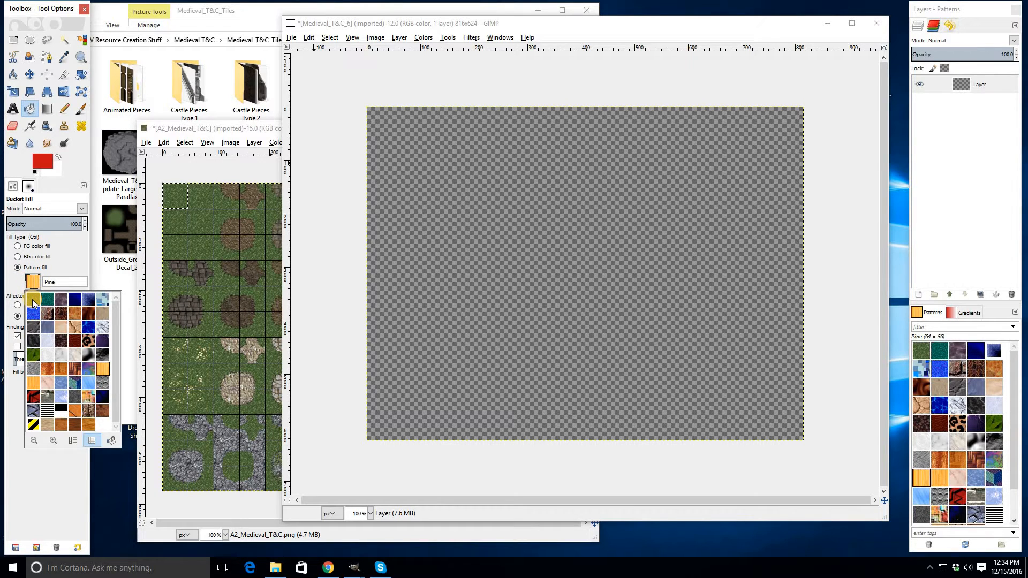
pyautogui.click(32, 299)
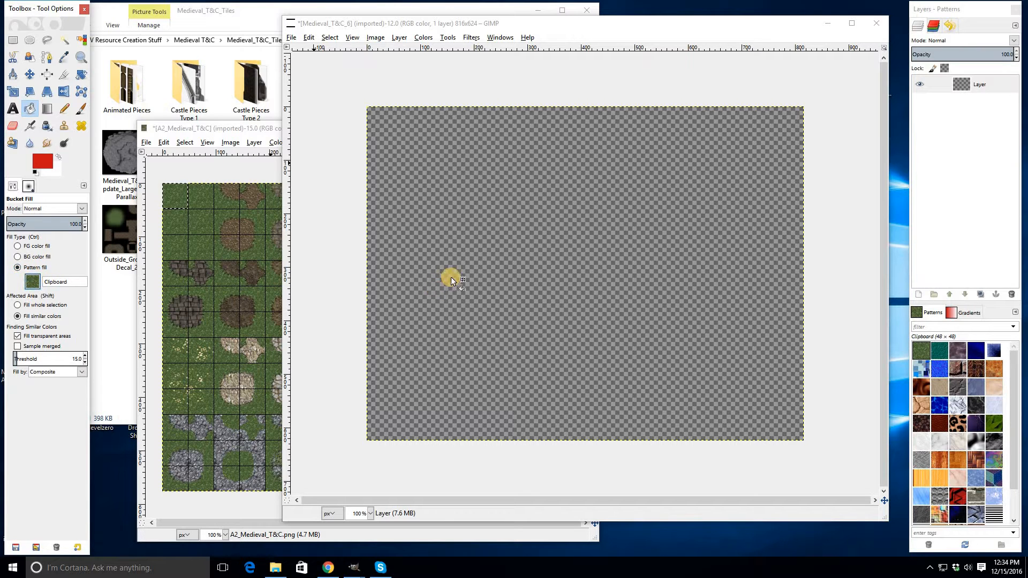
pyautogui.click(593, 225)
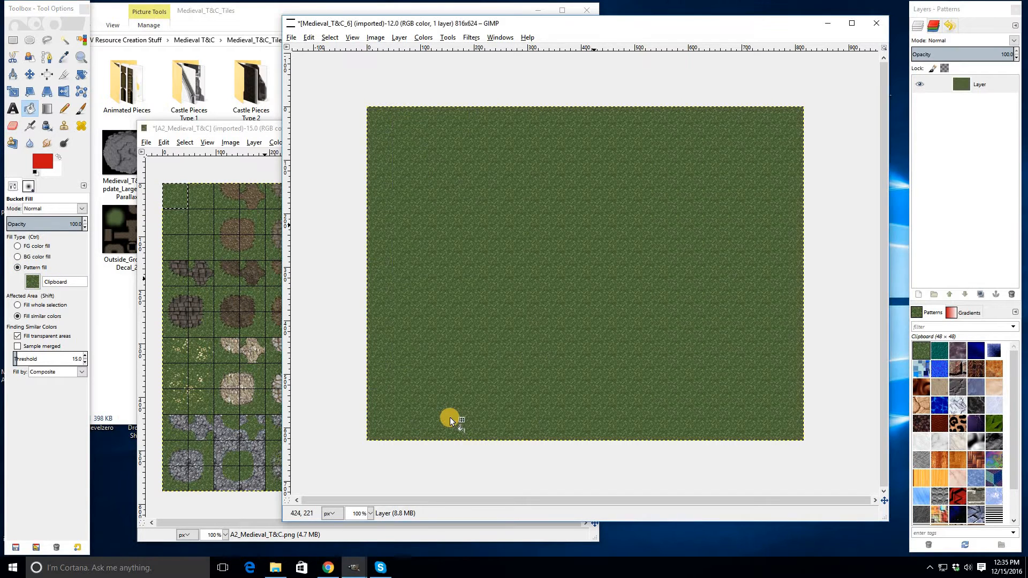
# - Return to the Rectangle Select tool and close the A2_Medieval_T&C tile sheet, discarding its changes
pyautogui.click(16, 43)
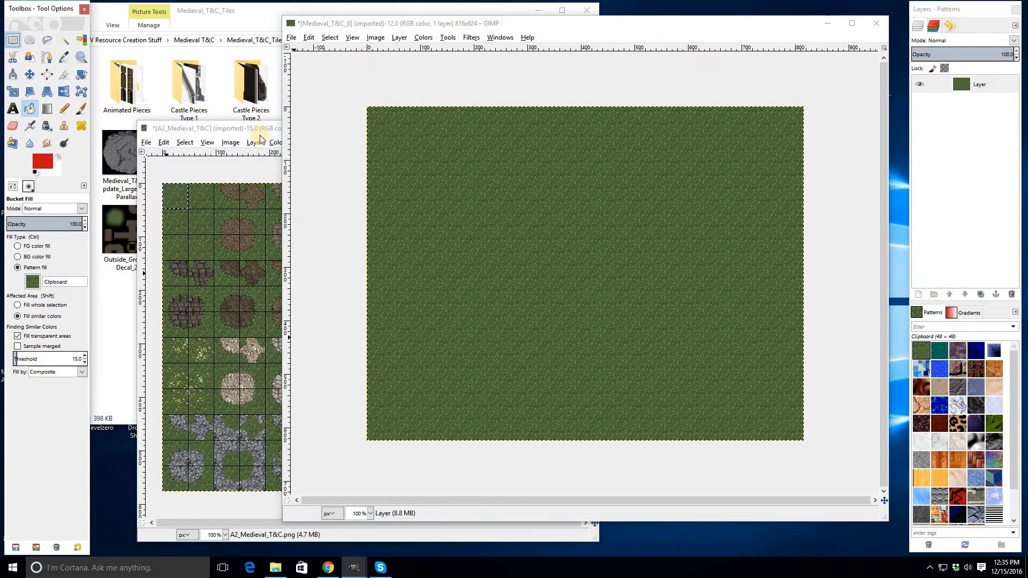
pyautogui.click(260, 131)
pyautogui.hotkey('ctrl', 'w')
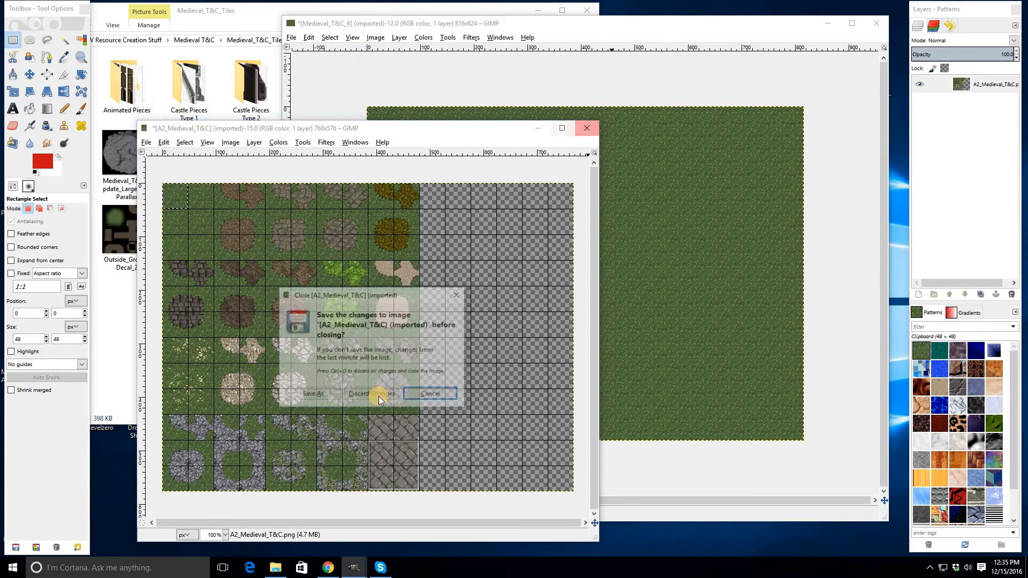
pyautogui.click(384, 390)
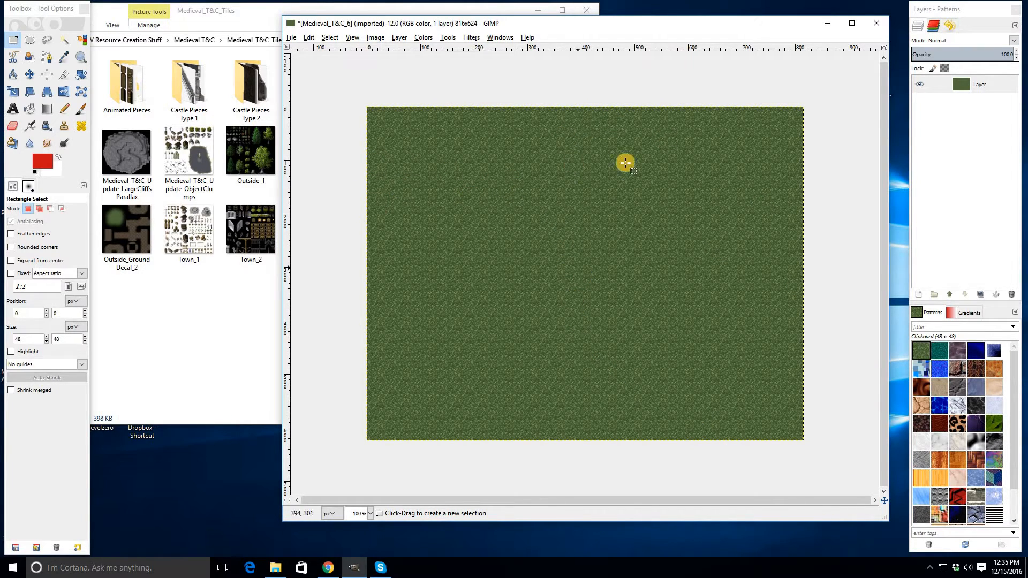
# - Open the Outside_GroundDecal_1 image from the tiles folder and move its window to the left of the grass map
pyautogui.click(209, 314)
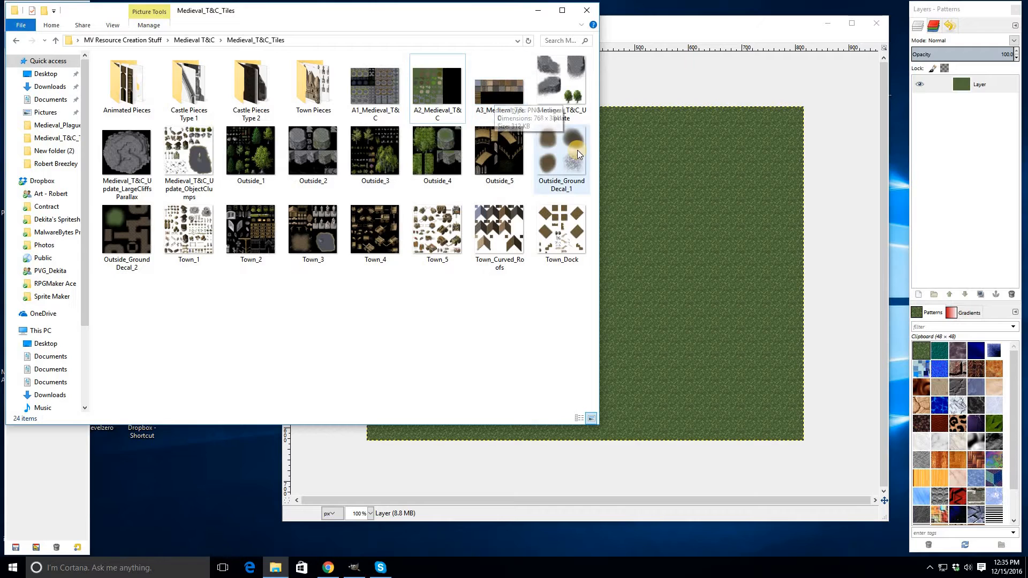
pyautogui.doubleClick(577, 153)
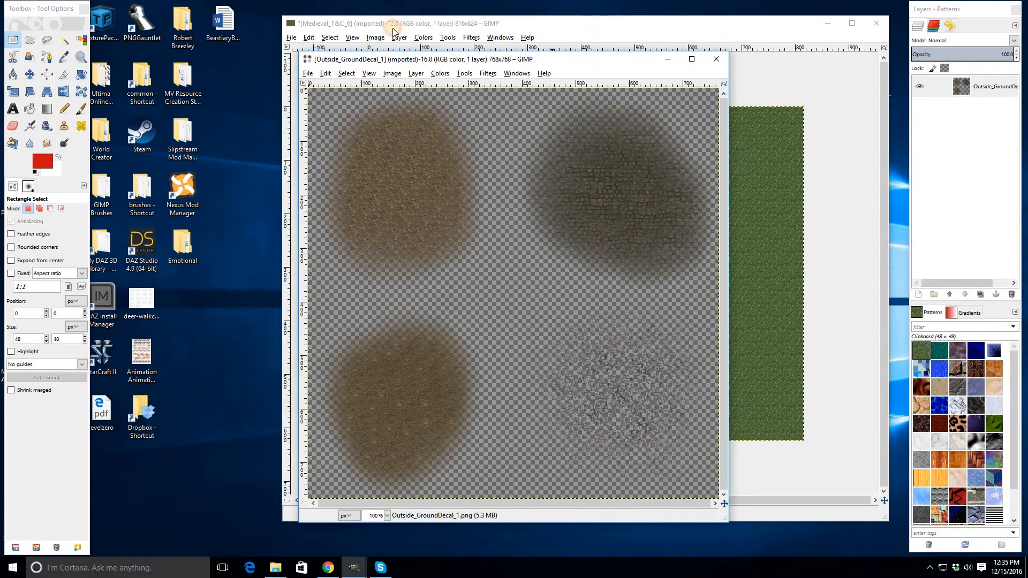
pyautogui.moveTo(393, 59); pyautogui.dragTo(211, 39)
# - Show the grid and enable snapping to it on the Outside_GroundDecal_1 image
pyautogui.hotkey('alt', 'v')
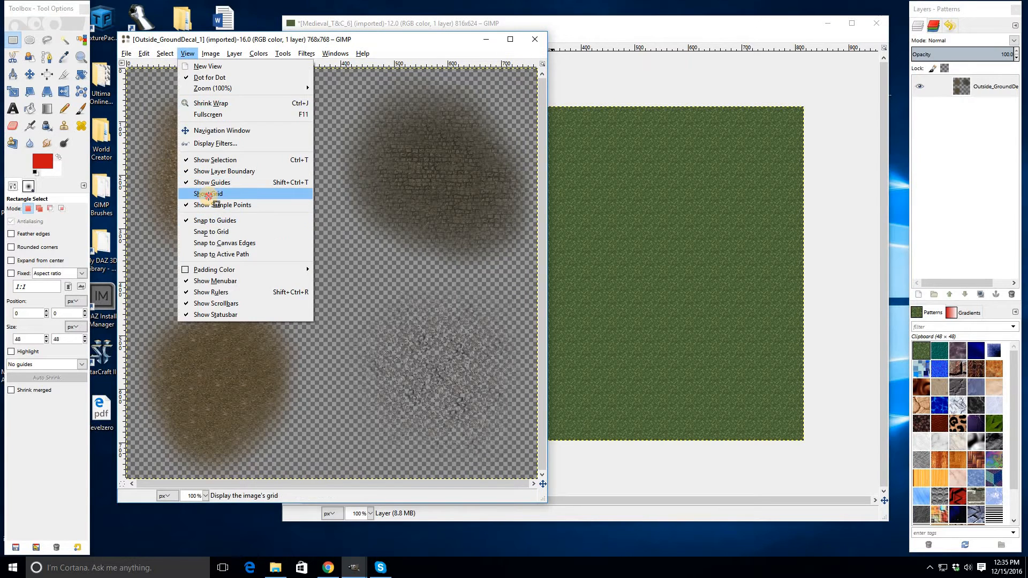
pyautogui.click(208, 199)
pyautogui.hotkey('alt', 'v')
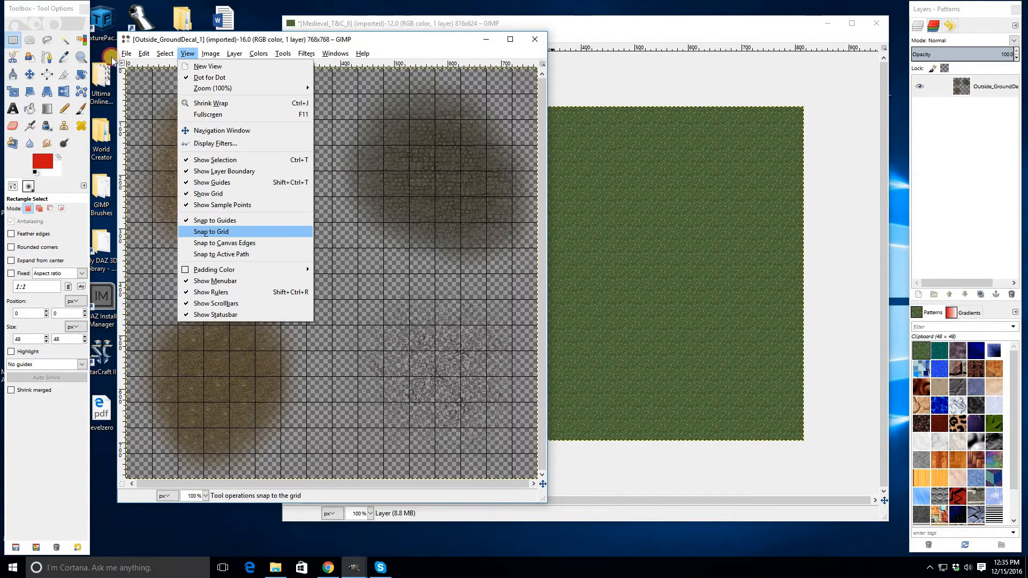
pyautogui.click(211, 229)
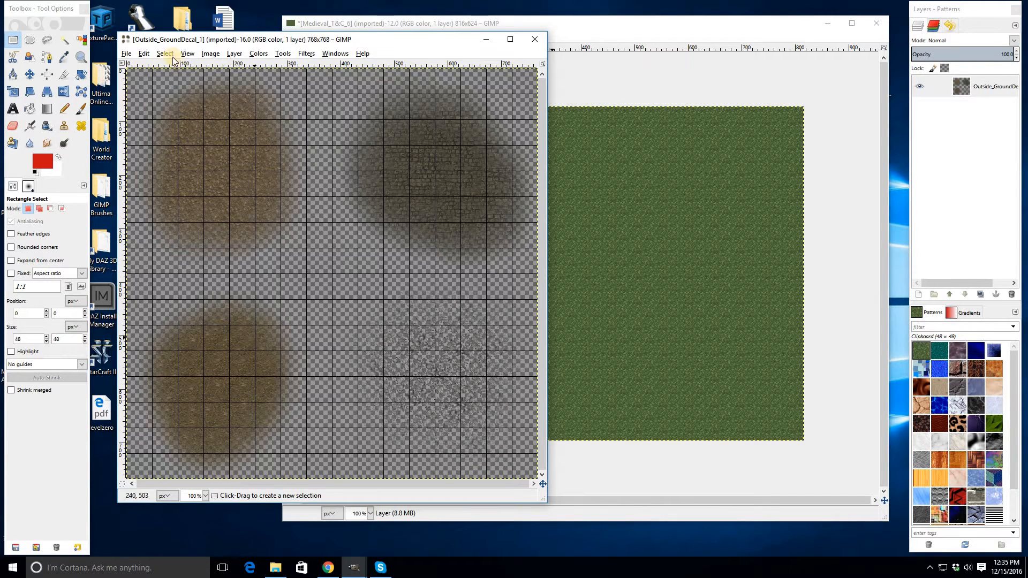
# - Copy the 336 × 384 px area around the top-left brown dirt decal and switch to the grass map image
pyautogui.moveTo(129, 70); pyautogui.dragTo(306, 274)
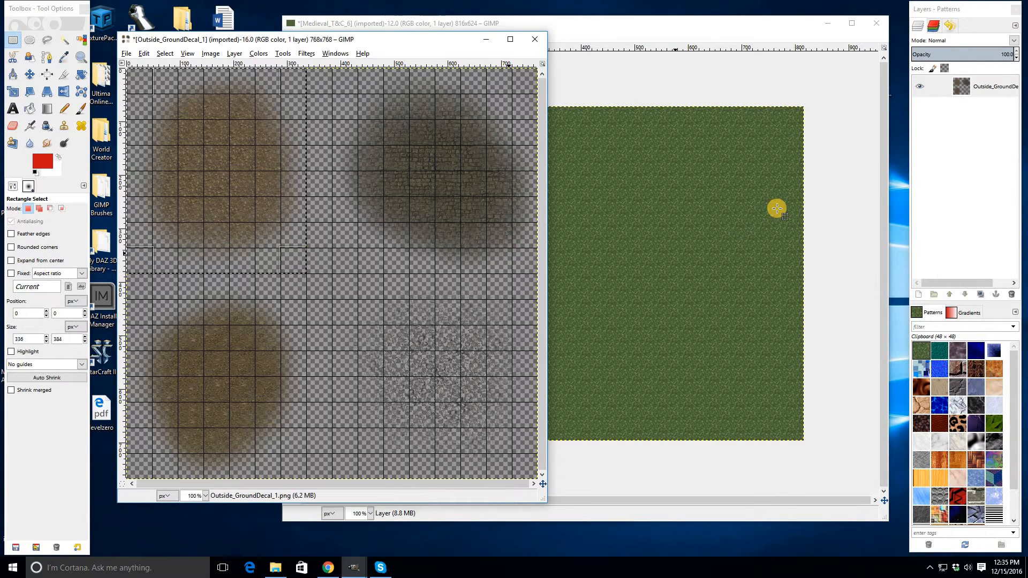
pyautogui.hotkey('ctrl', 'c')
pyautogui.click(760, 210)
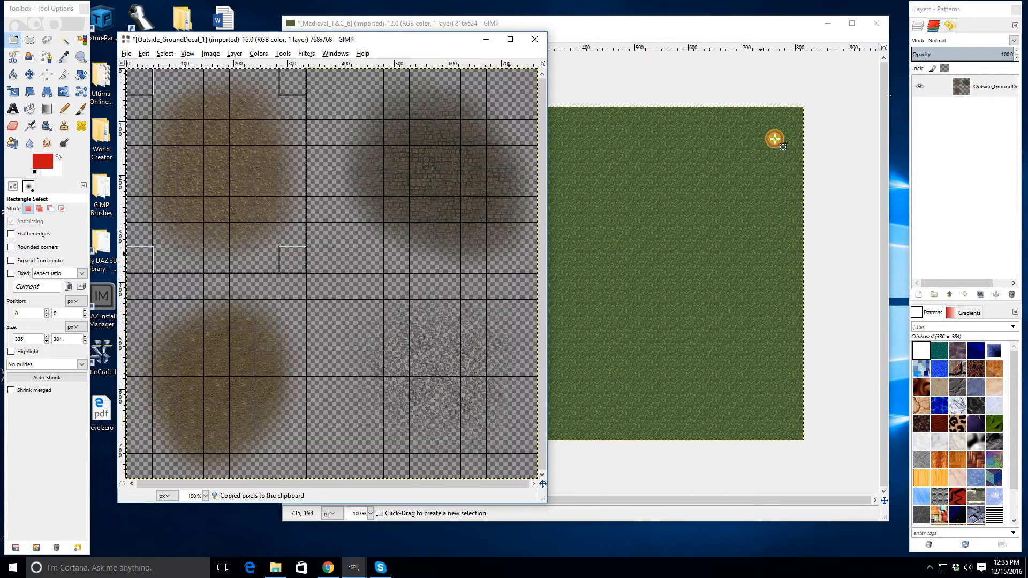
# - Add a new transparent layer above the grass layer in the map image
pyautogui.rightClick(971, 85)
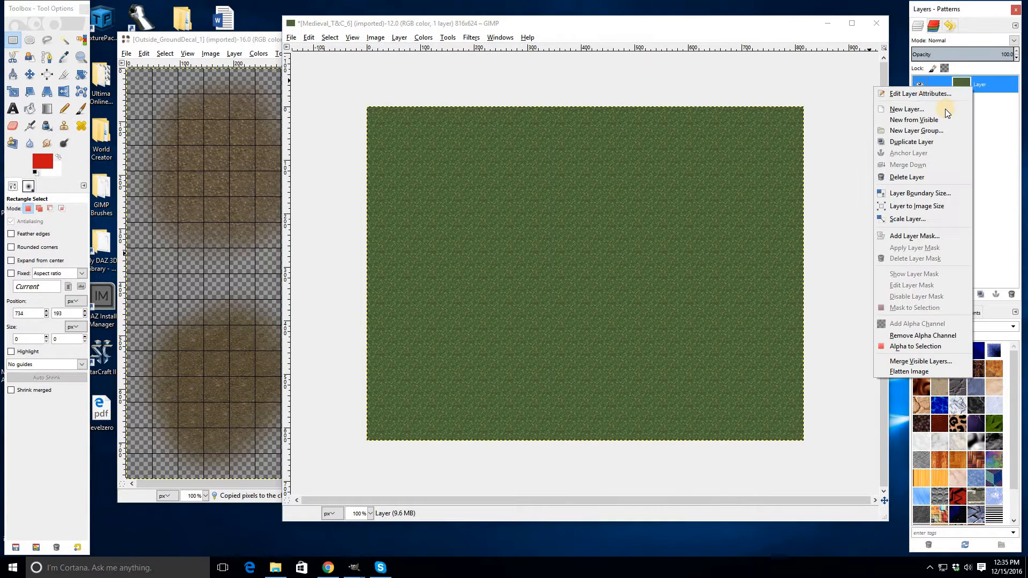
pyautogui.click(913, 109)
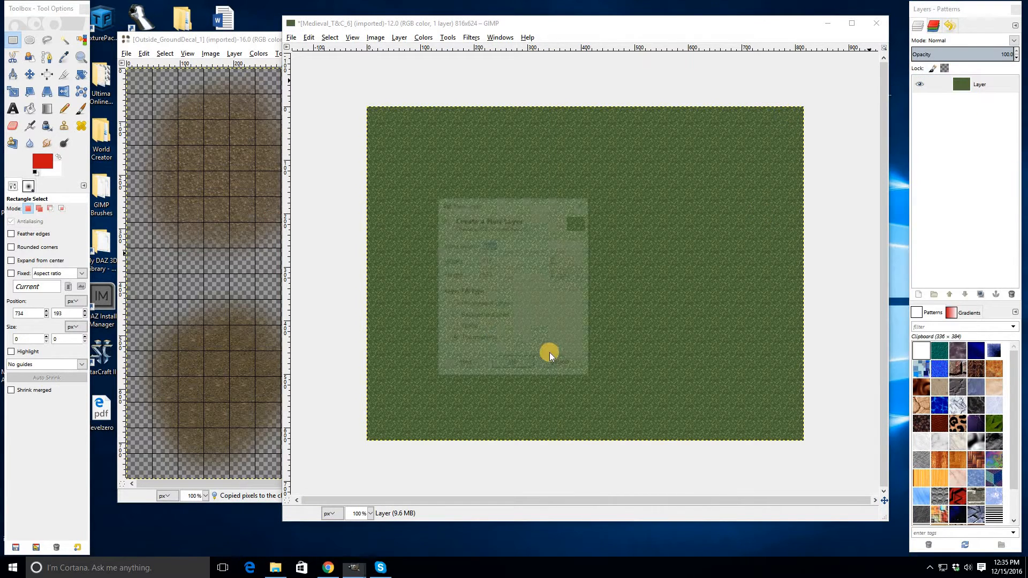
pyautogui.click(514, 366)
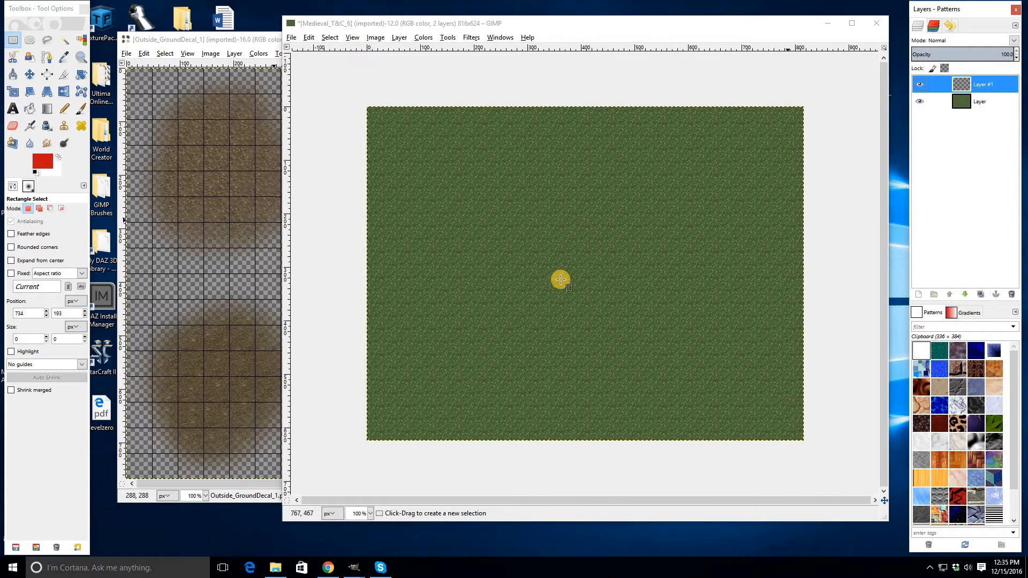
# - Paste two overlapping copies of the dirt decal onto the new layer, starting at the map's top-left corner and continuing diagonally downward
pyautogui.click(608, 307)
pyautogui.hotkey('ctrl', 'v')
pyautogui.moveTo(608, 307); pyautogui.dragTo(433, 194)
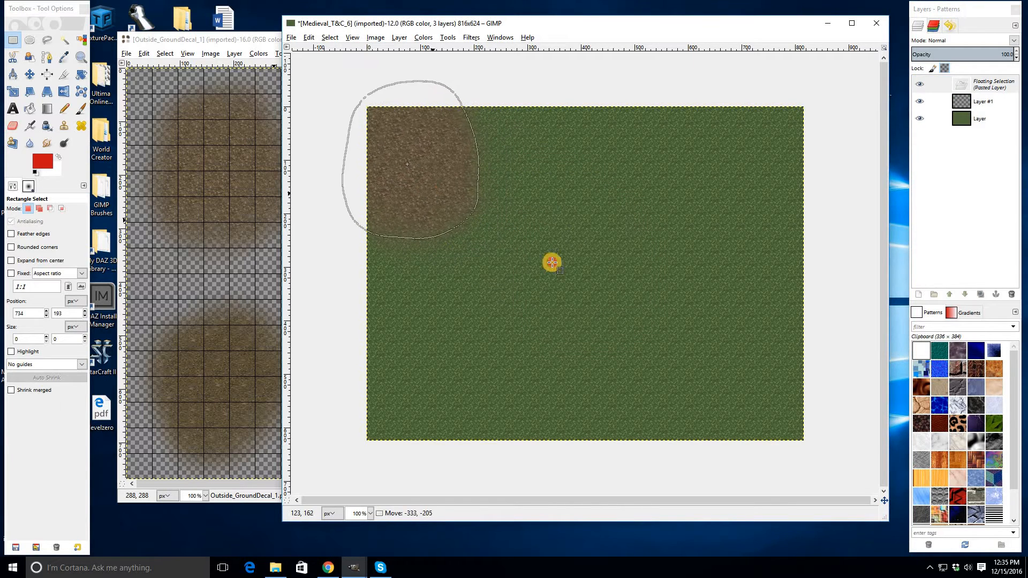
pyautogui.click(544, 278)
pyautogui.hotkey('ctrl', 'v')
pyautogui.moveTo(589, 279); pyautogui.dragTo(479, 216)
pyautogui.click(616, 319)
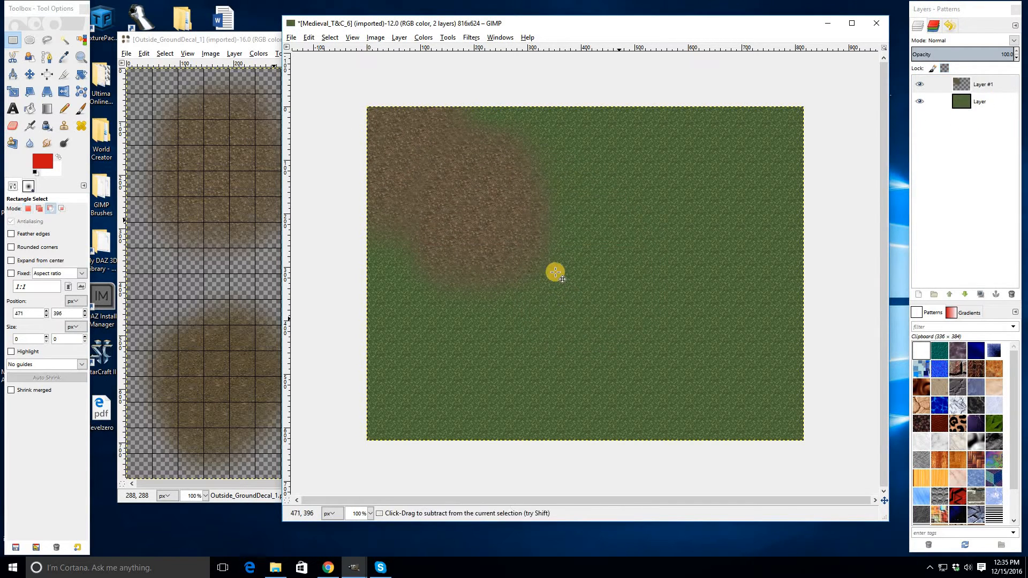
# - Paste more dirt decal copies to extend the path diagonally into the map's bottom-right corner, then anchor the last one
pyautogui.hotkey('ctrl', 'v')
pyautogui.click(654, 319)
pyautogui.moveTo(577, 314); pyautogui.dragTo(731, 385)
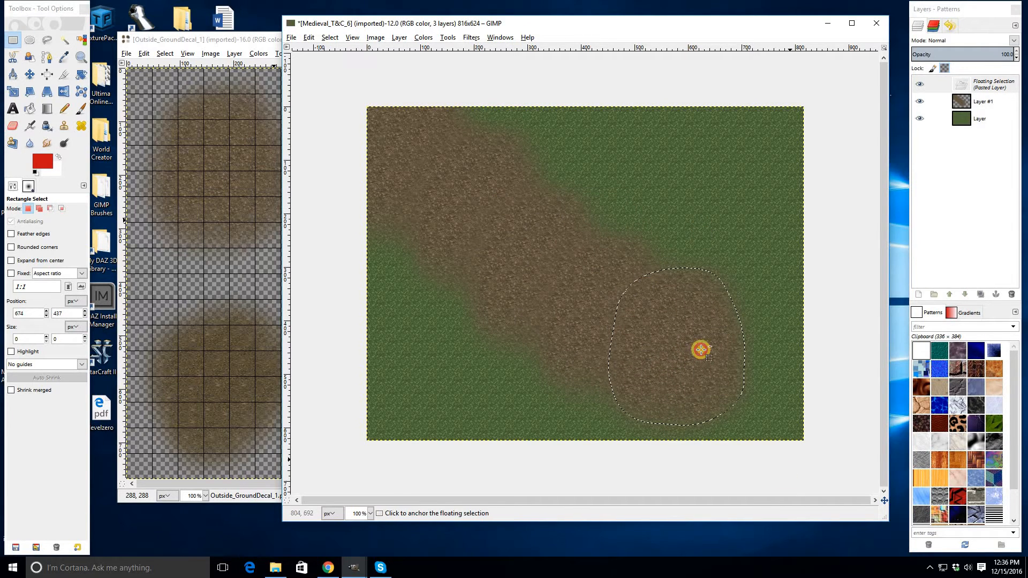
pyautogui.moveTo(689, 338); pyautogui.dragTo(779, 372)
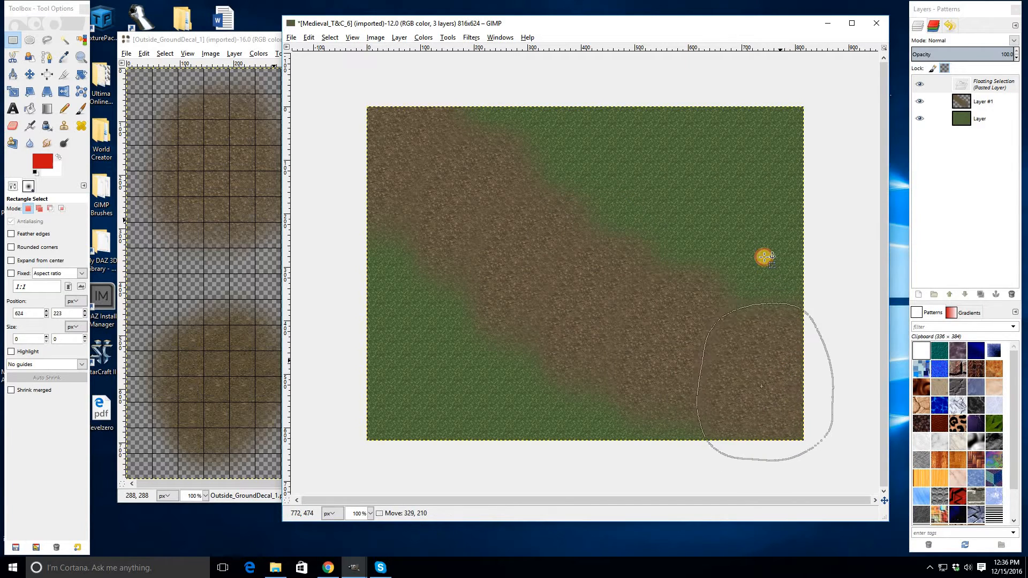
pyautogui.click(764, 258)
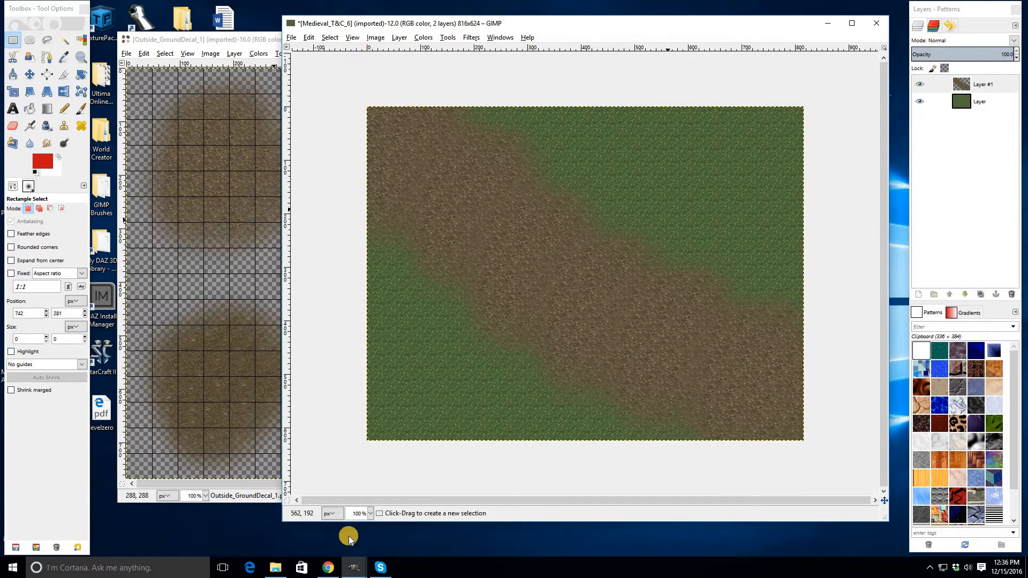
# - Open the Outside_GroundDecal_2 image from the tiles folder and move its window to the left of the map
pyautogui.click(278, 567)
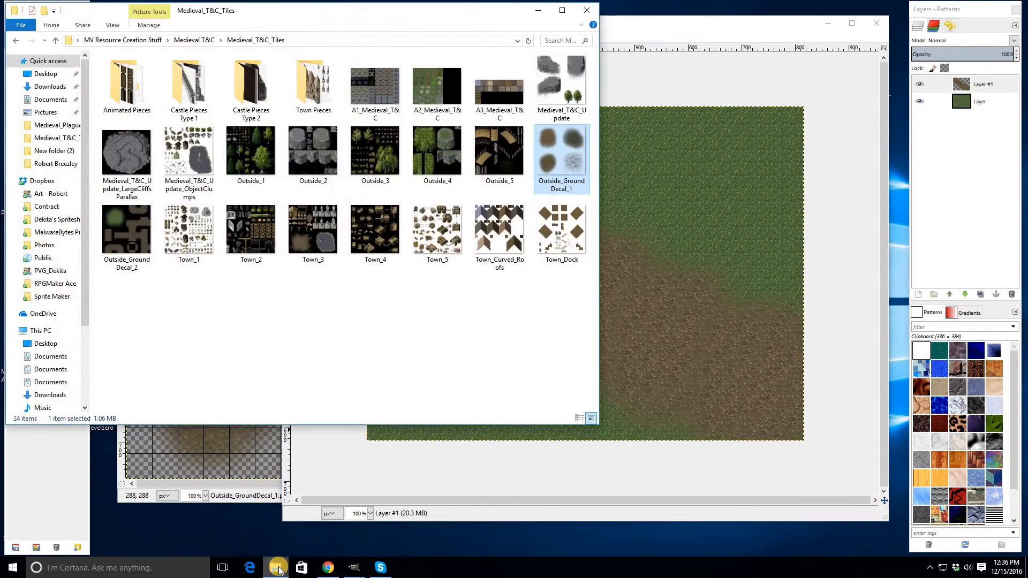
pyautogui.click(718, 269)
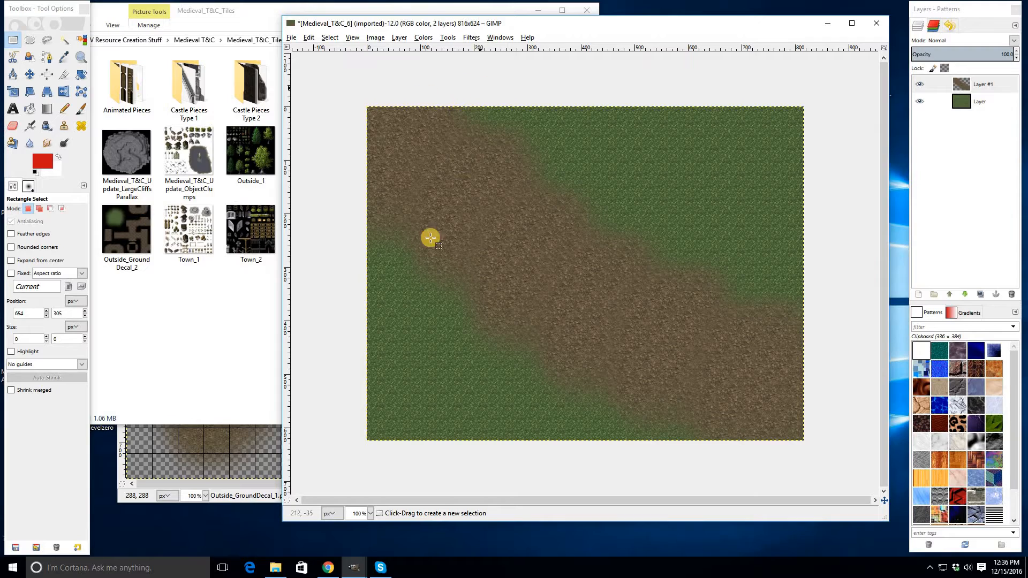
pyautogui.doubleClick(120, 231)
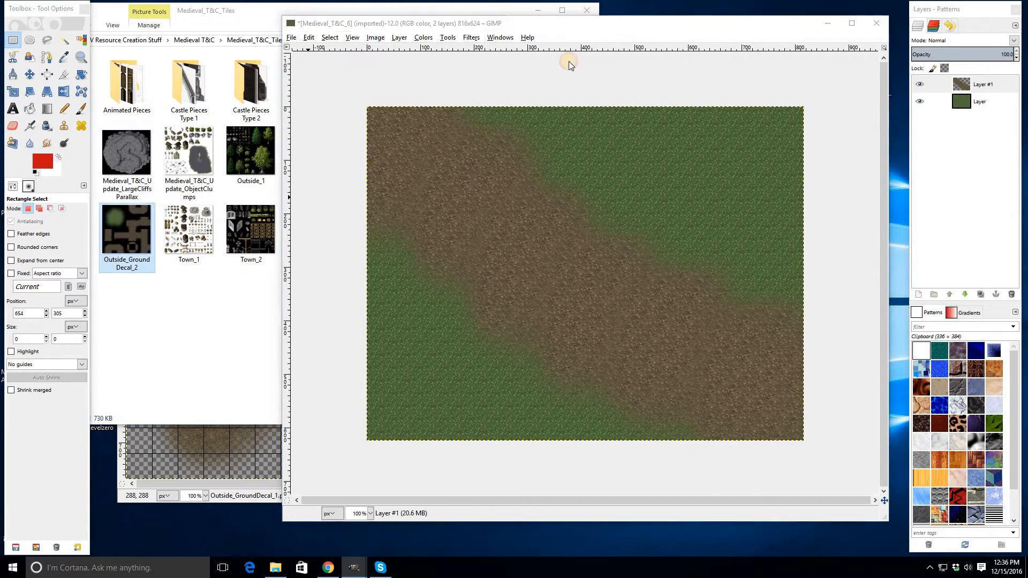
pyautogui.click(538, 9)
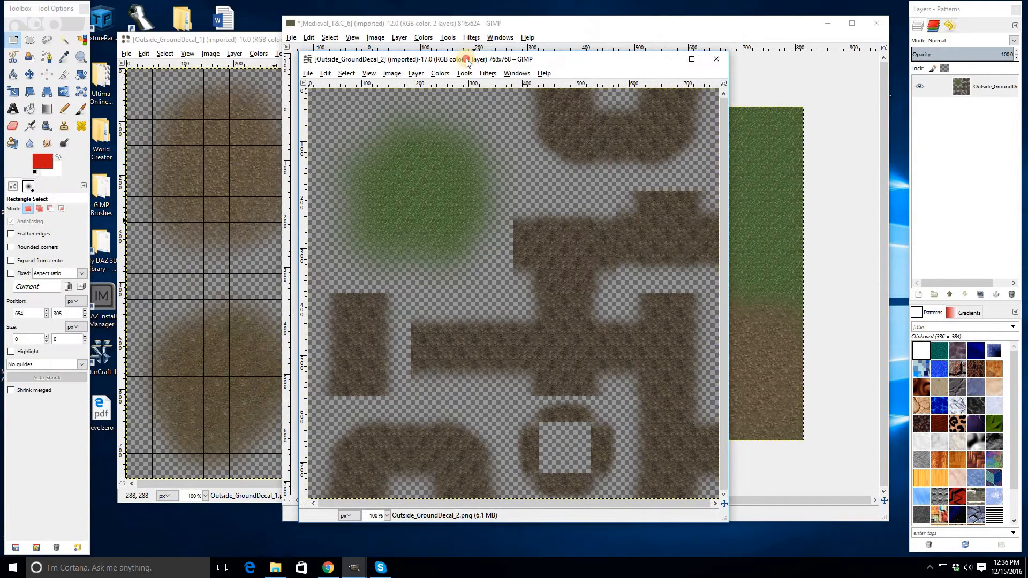
pyautogui.moveTo(467, 59); pyautogui.dragTo(206, 91)
# - Show the grid and enable snapping to it on the Outside_GroundDecal_2 image
pyautogui.click(210, 71)
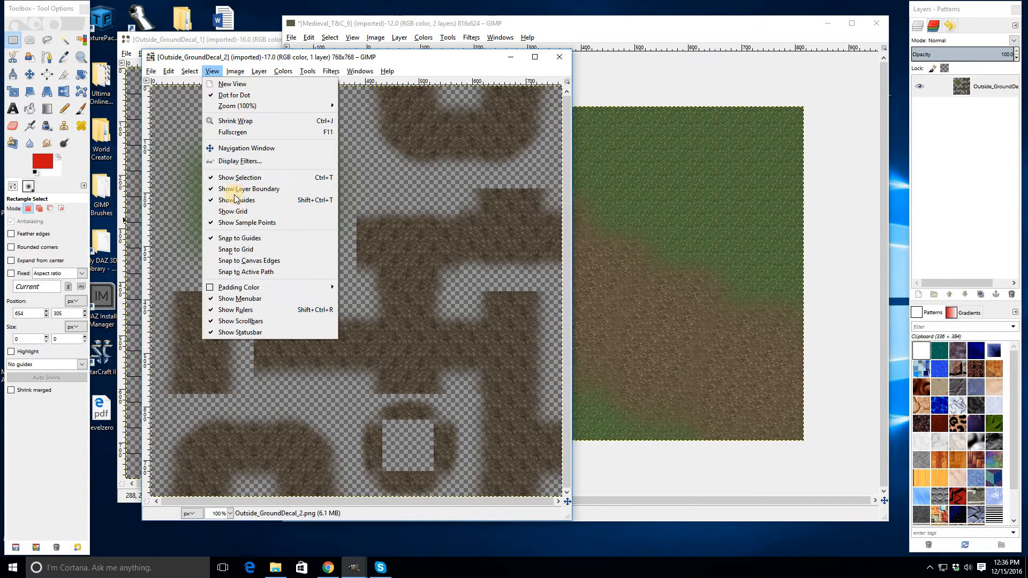
pyautogui.click(234, 206)
pyautogui.click(213, 73)
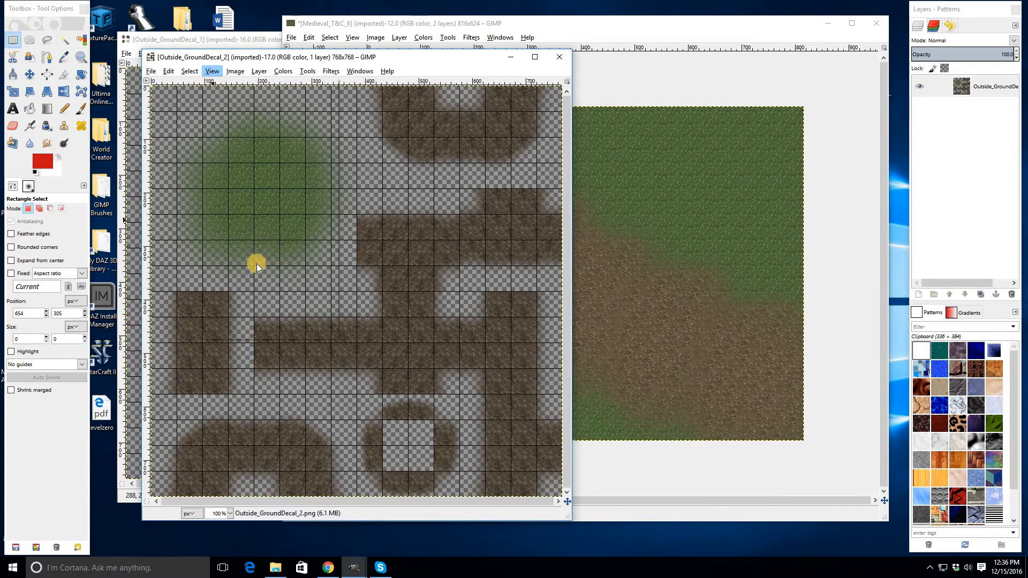
pyautogui.click(246, 250)
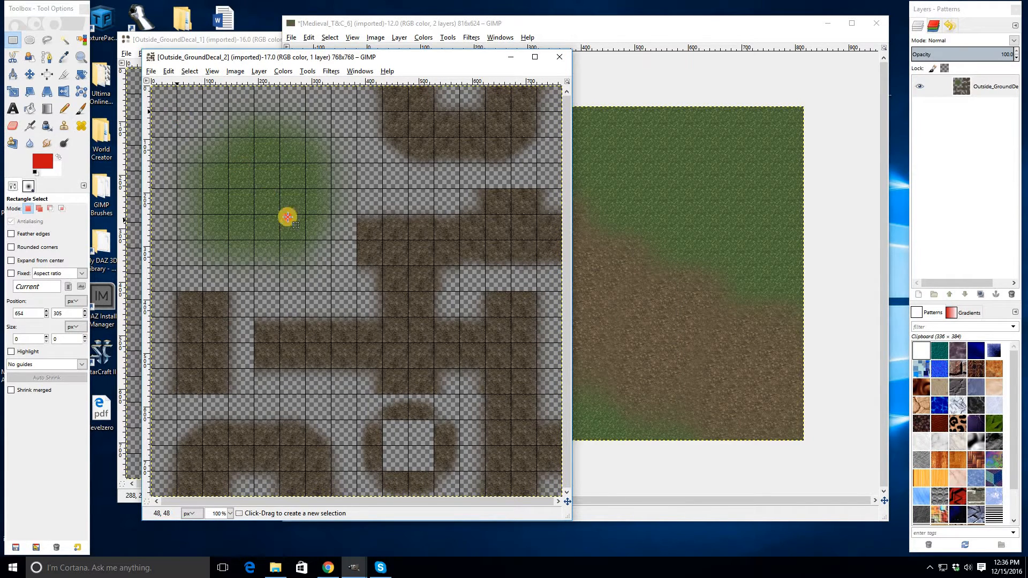
# - Copy the 384 × 384 px area around the green grass decal and switch to the map image
pyautogui.moveTo(177, 112); pyautogui.dragTo(330, 279)
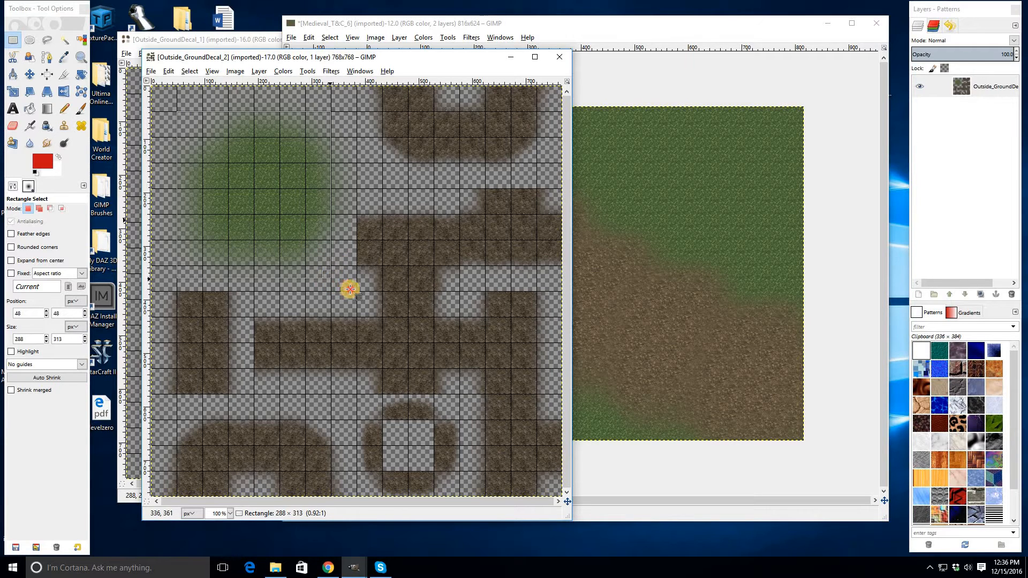
pyautogui.moveTo(205, 140); pyautogui.dragTo(162, 96)
pyautogui.hotkey('ctrl', 'c')
pyautogui.click(797, 230)
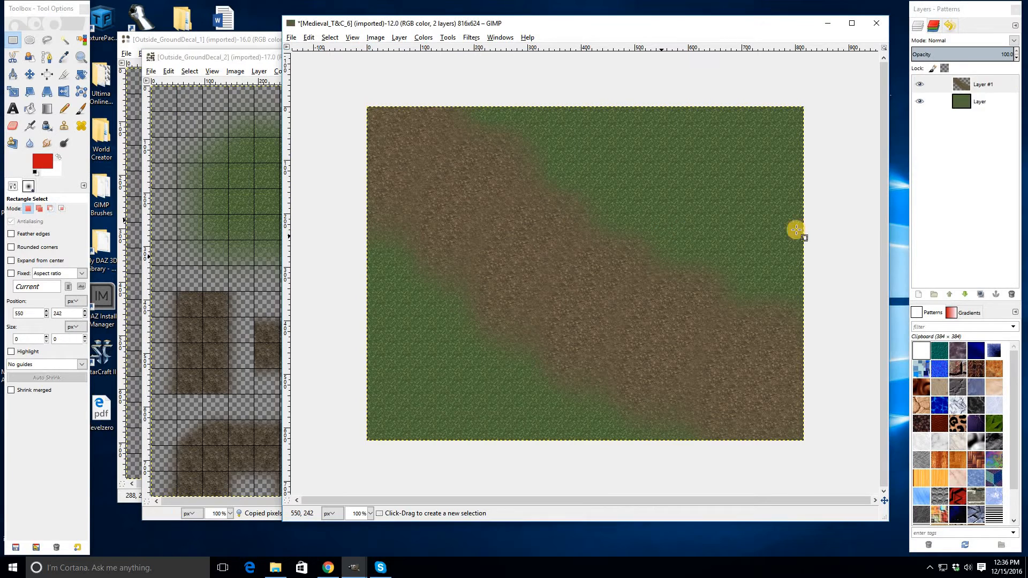
# - Add a new transparent layer above the dirt layer in the map image
pyautogui.rightClick(948, 93)
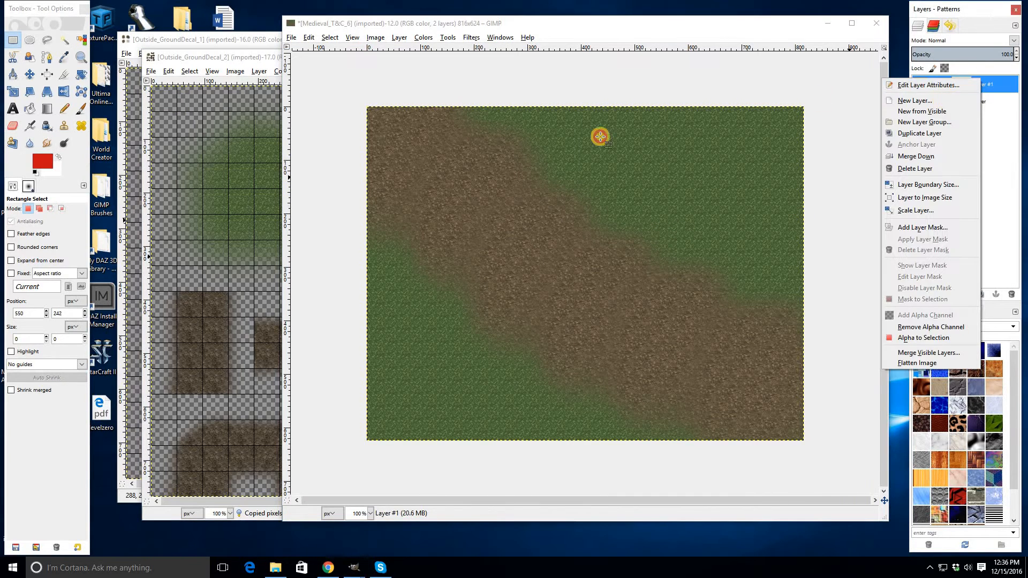
pyautogui.click(910, 101)
pyautogui.press('Return')
# - Paste three grass decal copies over the upper edge of the dirt path, from the top-left corner to the middle, to narrow it
pyautogui.hotkey('ctrl', 'v')
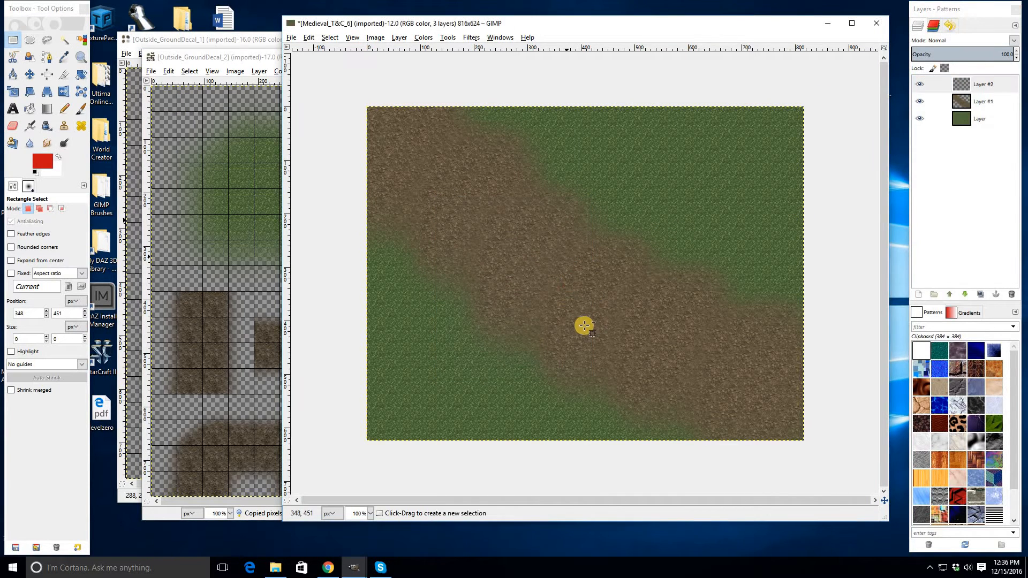
pyautogui.moveTo(564, 223); pyautogui.dragTo(413, 116)
pyautogui.click(552, 201)
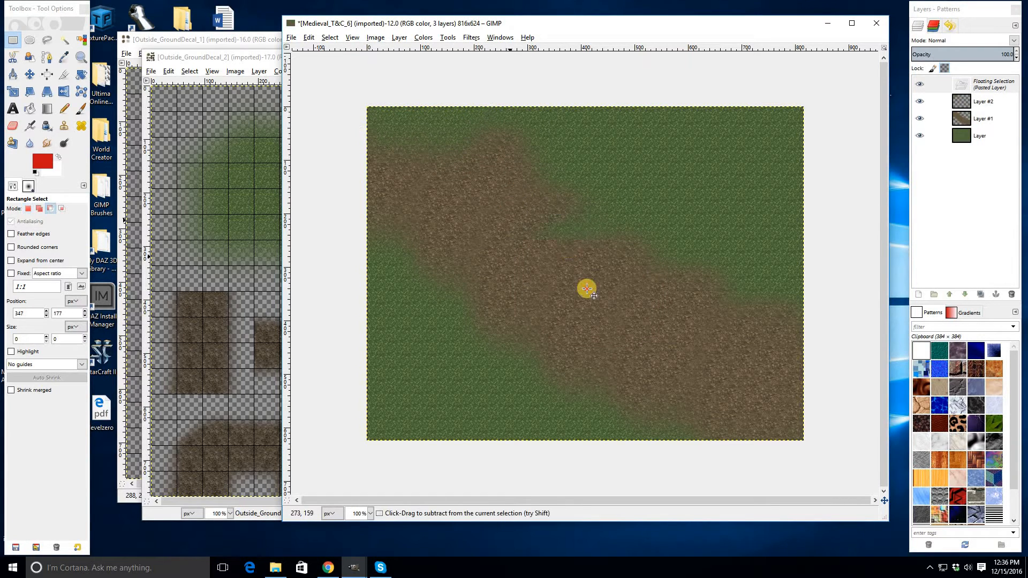
pyautogui.hotkey('ctrl', 'v')
pyautogui.moveTo(587, 289); pyautogui.dragTo(513, 149)
pyautogui.click(657, 186)
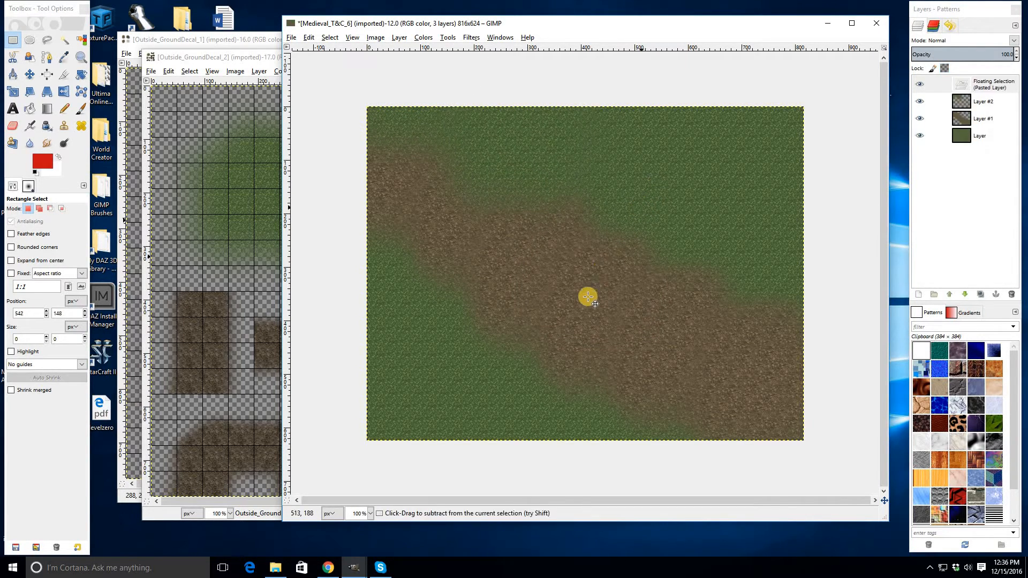
pyautogui.hotkey('ctrl', 'v')
pyautogui.moveTo(584, 300); pyautogui.dragTo(579, 200)
pyautogui.click(521, 199)
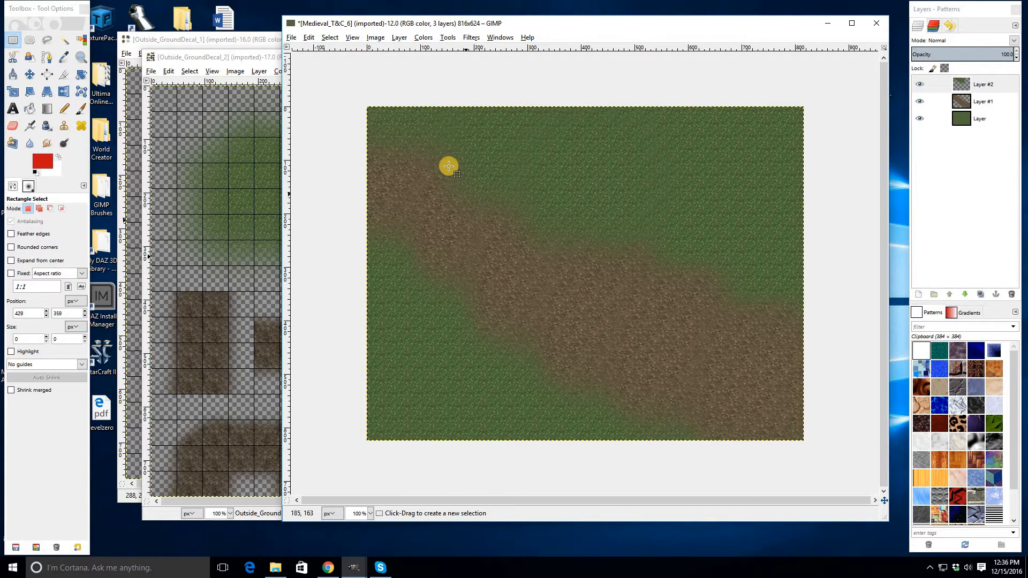
# - Paste and anchor grass decal copies along the lower edge of the dirt path, from the left part to the bottom-right area
pyautogui.hotkey('ctrl', 'v')
pyautogui.moveTo(574, 317); pyautogui.dragTo(472, 359)
pyautogui.click(653, 305)
pyautogui.click(623, 287)
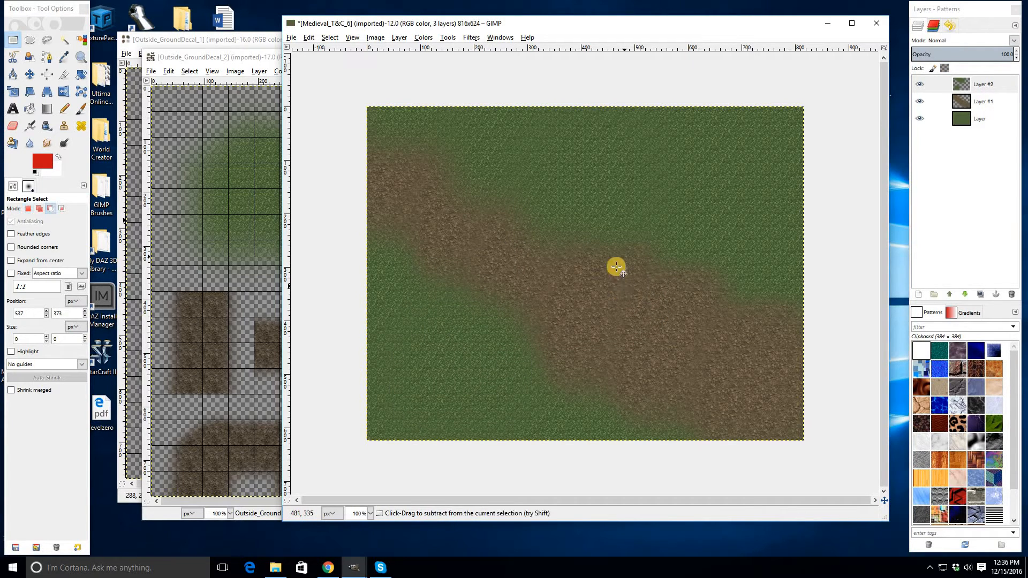
pyautogui.hotkey('ctrl', 'v')
pyautogui.moveTo(574, 409); pyautogui.dragTo(694, 283)
pyautogui.hotkey('ctrl', 'h')
pyautogui.moveTo(750, 458); pyautogui.dragTo(666, 310)
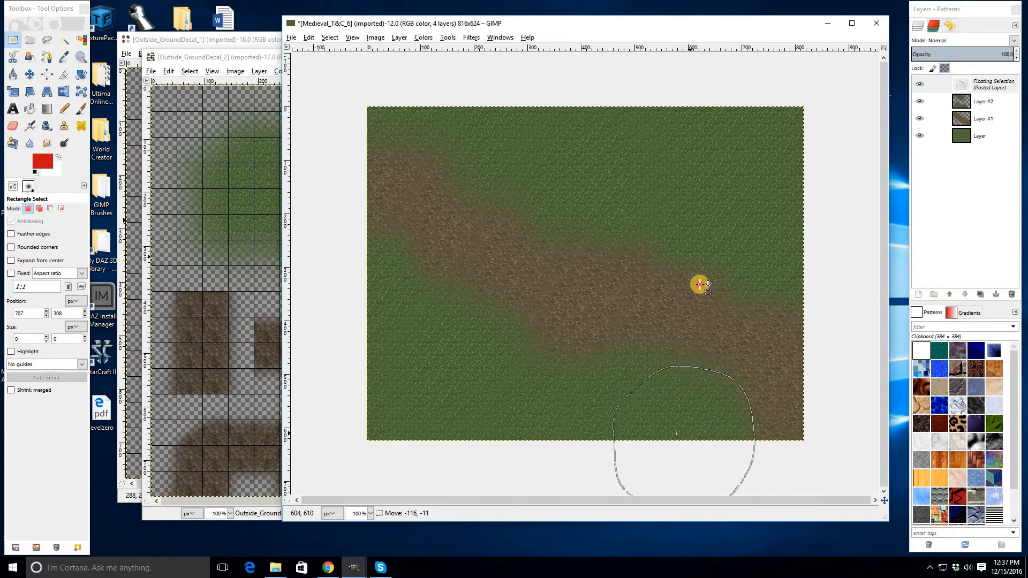
pyautogui.hotkey('ctrl', 'h')
# - Paste a grass decal copy over the map's right border just above the dirt path and anchor it
pyautogui.hotkey('ctrl', 'v')
pyautogui.moveTo(652, 310)
pyautogui.mouseDown()
pyautogui.moveTo(849, 275)
pyautogui.moveTo(853, 257)
pyautogui.mouseUp()
pyautogui.click(652, 142)
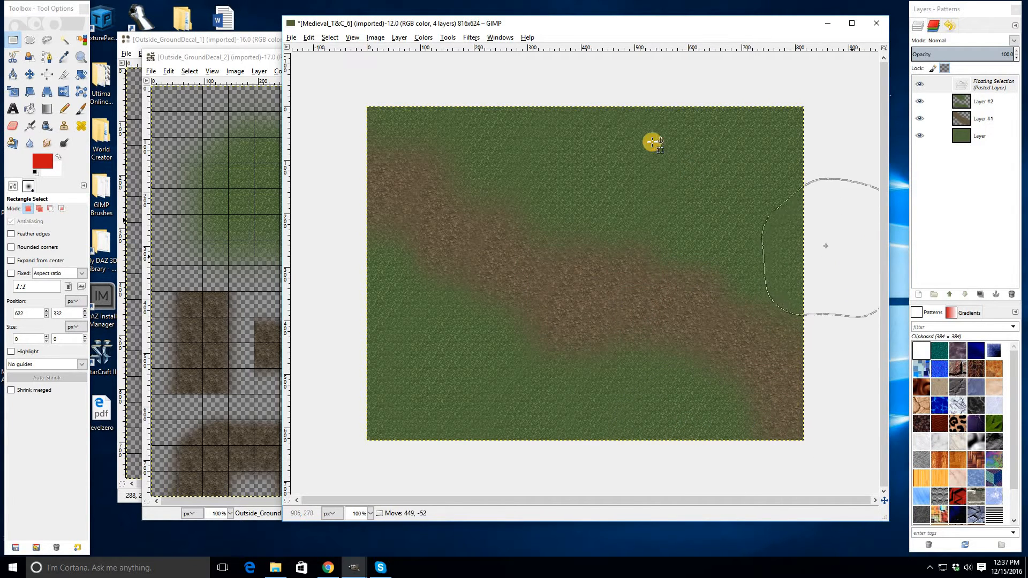
# - Place further grass decal copies below the left and middle parts of the dirt path to trim its lower edge
pyautogui.moveTo(626, 271); pyautogui.dragTo(512, 299)
pyautogui.moveTo(605, 244); pyautogui.dragTo(383, 316)
pyautogui.moveTo(537, 268); pyautogui.dragTo(339, 276)
pyautogui.click(599, 197)
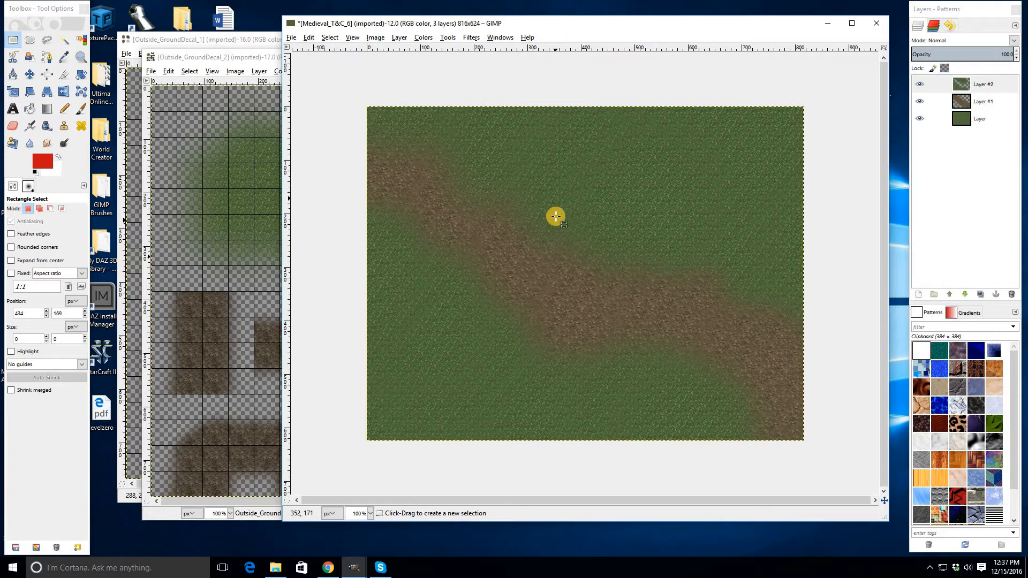
pyautogui.hotkey('ctrl', 'v')
pyautogui.moveTo(588, 253); pyautogui.dragTo(569, 373)
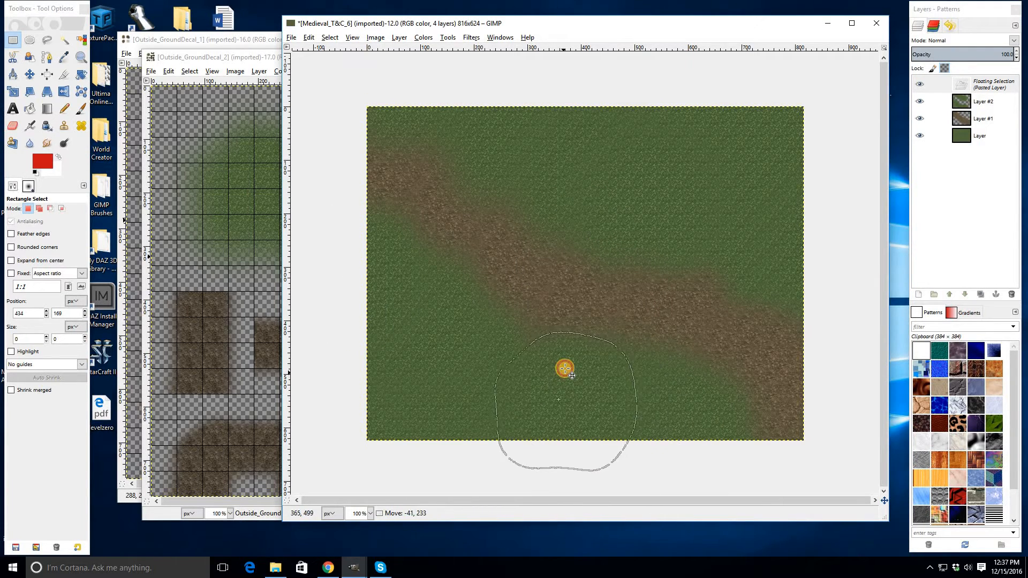
pyautogui.click(595, 251)
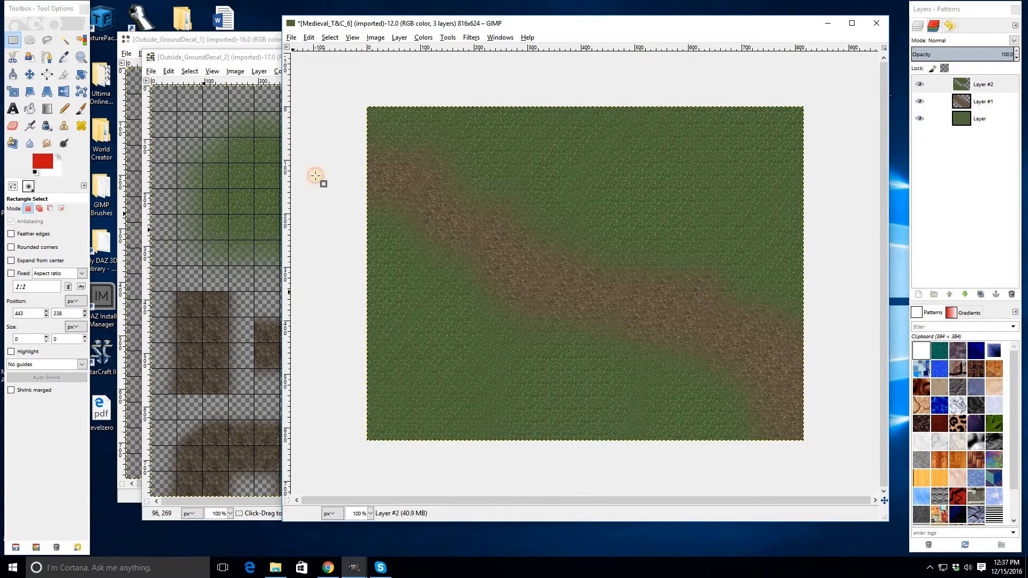
# - Close the Outside_GroundDecal_2 image and discard its changes
pyautogui.click(203, 230)
pyautogui.click(557, 58)
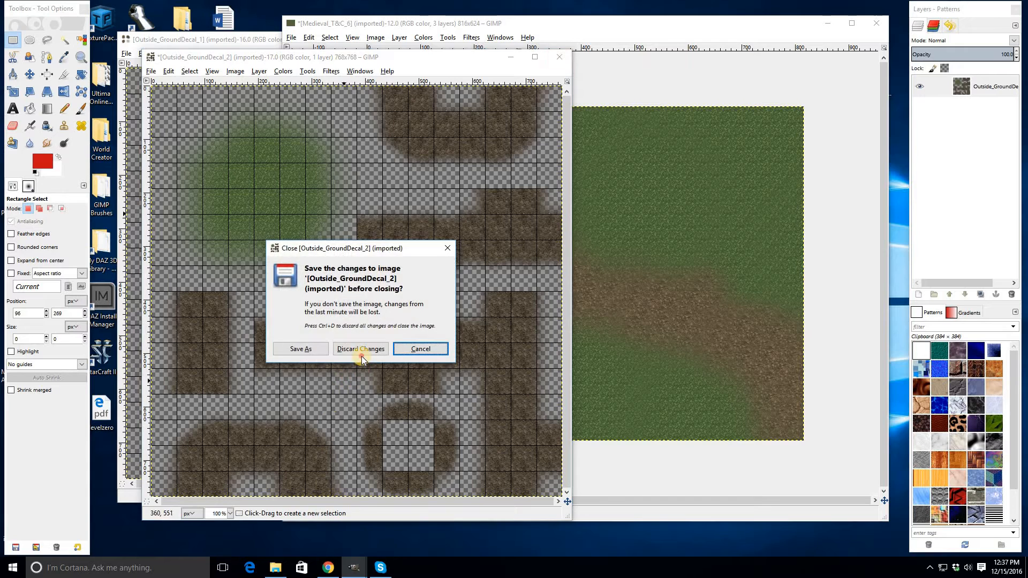
pyautogui.click(361, 349)
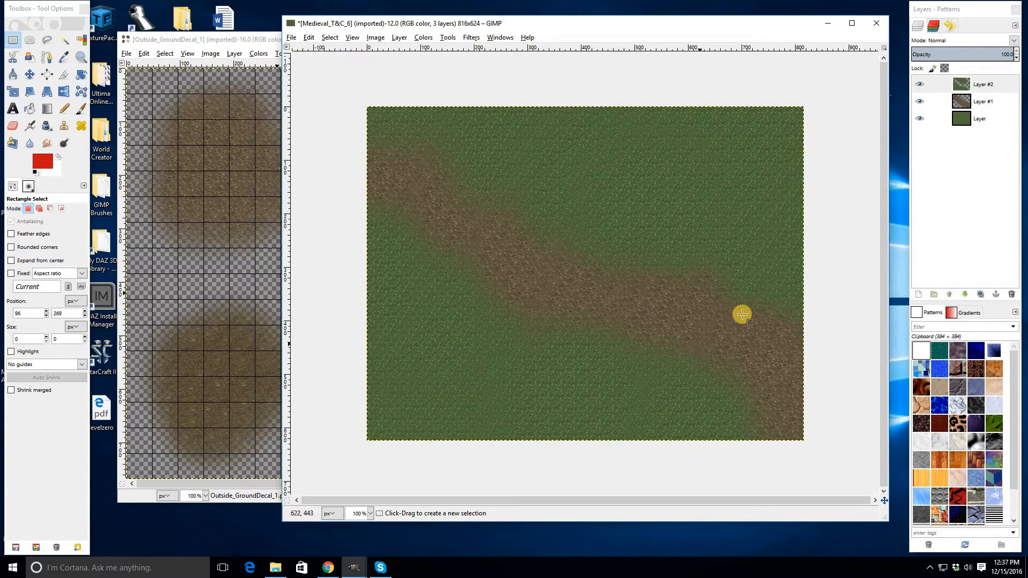
# - Open the Outside_1 tree and plant image from the tiles folder and move its window to the left of the map
pyautogui.click(250, 298)
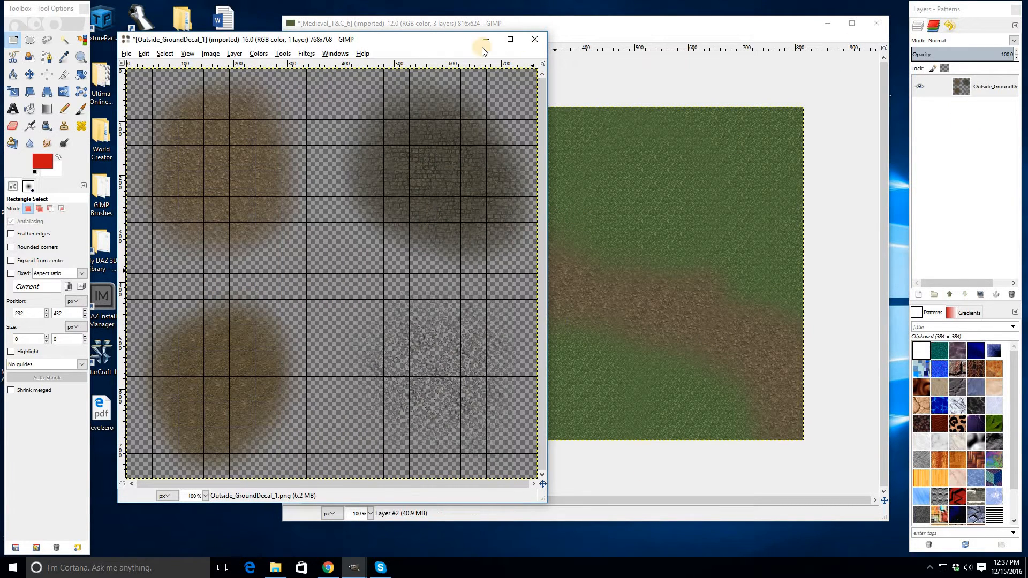
pyautogui.click(275, 568)
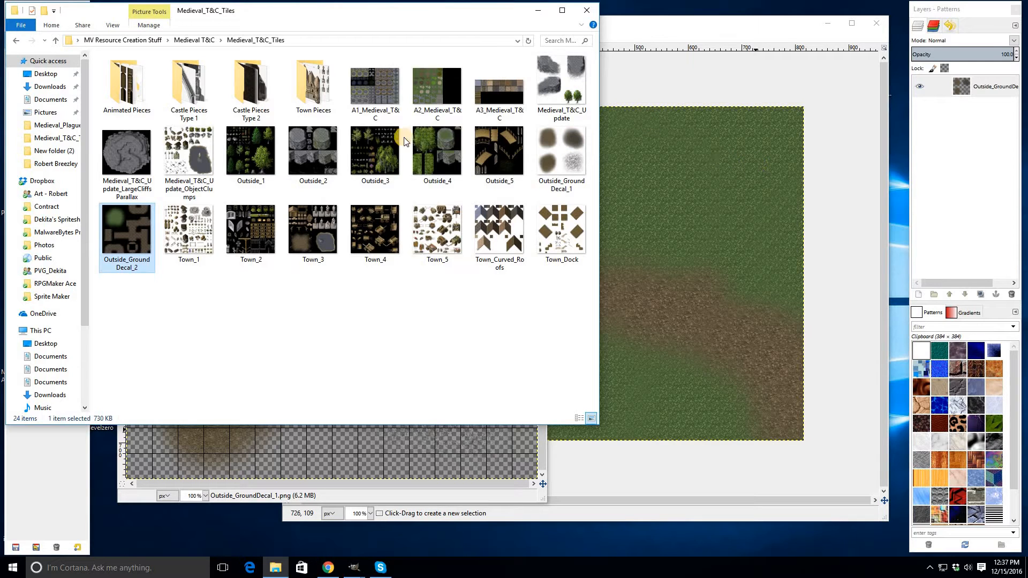
pyautogui.doubleClick(245, 151)
pyautogui.click(537, 11)
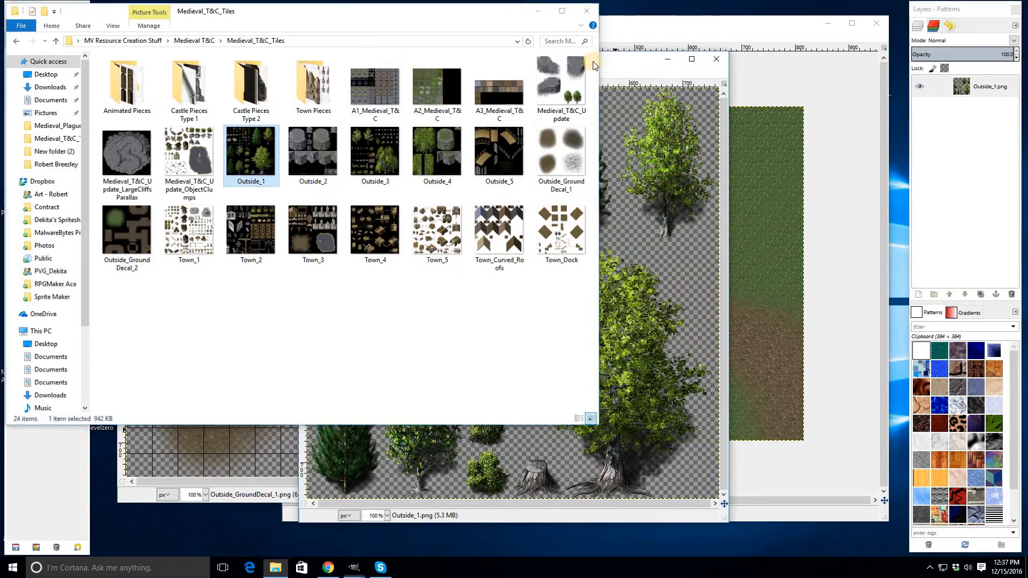
pyautogui.moveTo(593, 61); pyautogui.dragTo(433, 24)
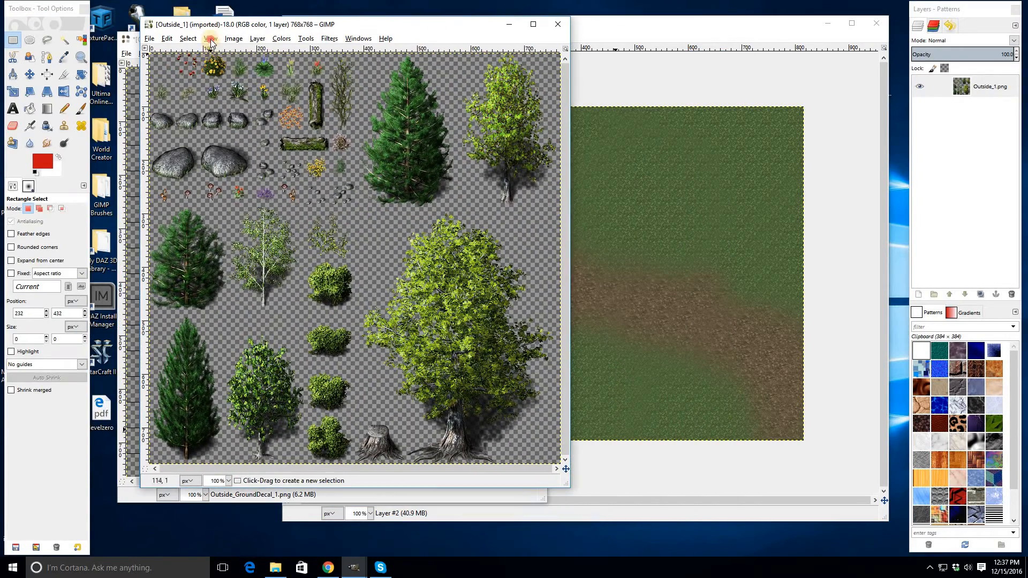
# - Show the grid and enable snapping to it on the Outside_1 image
pyautogui.click(211, 39)
pyautogui.click(248, 177)
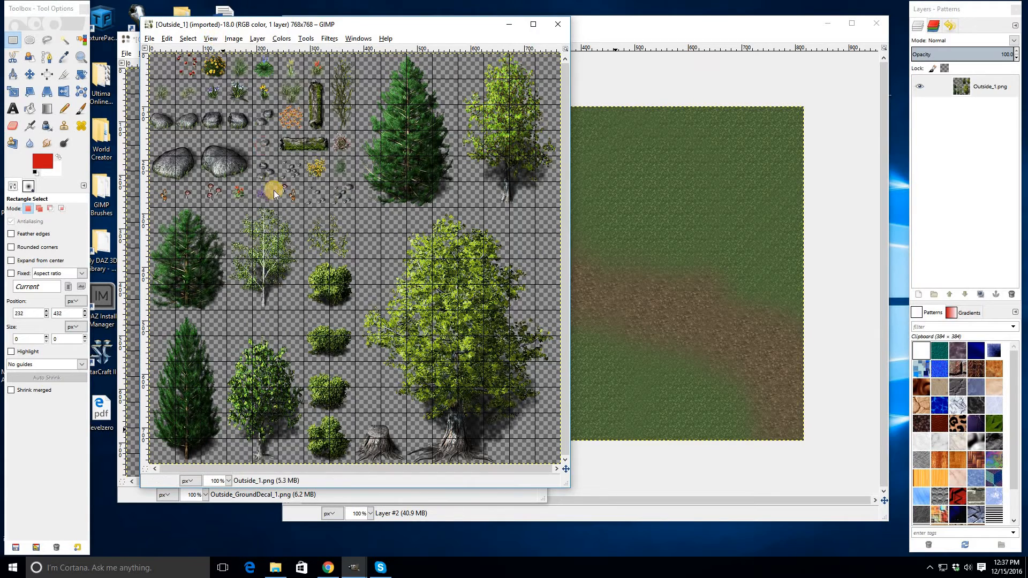
pyautogui.click(210, 38)
pyautogui.click(292, 216)
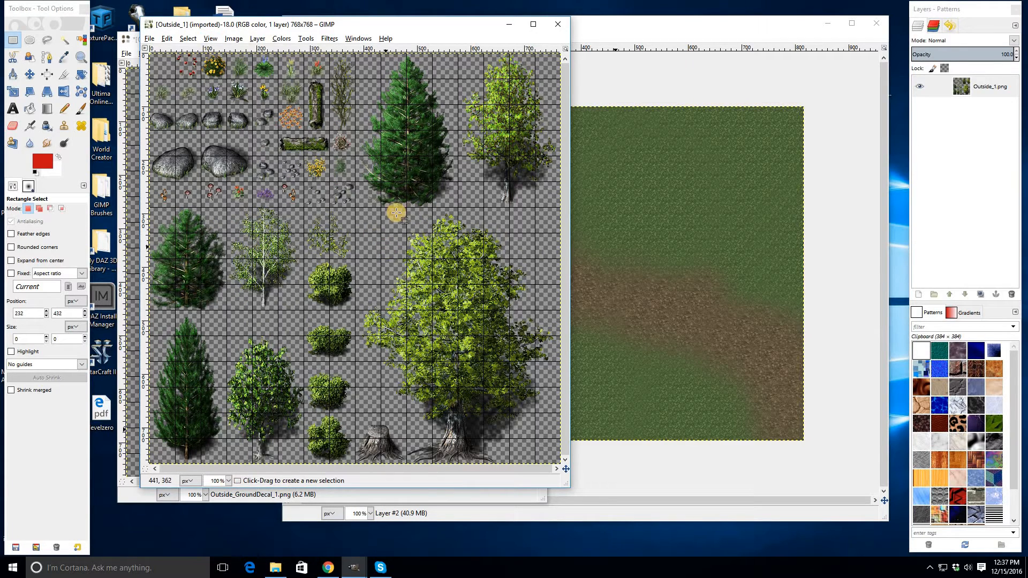
# - Select the largest leafy tree on the Outside_1 image as a 384 × 480 px area and copy it
pyautogui.moveTo(365, 221); pyautogui.dragTo(564, 403)
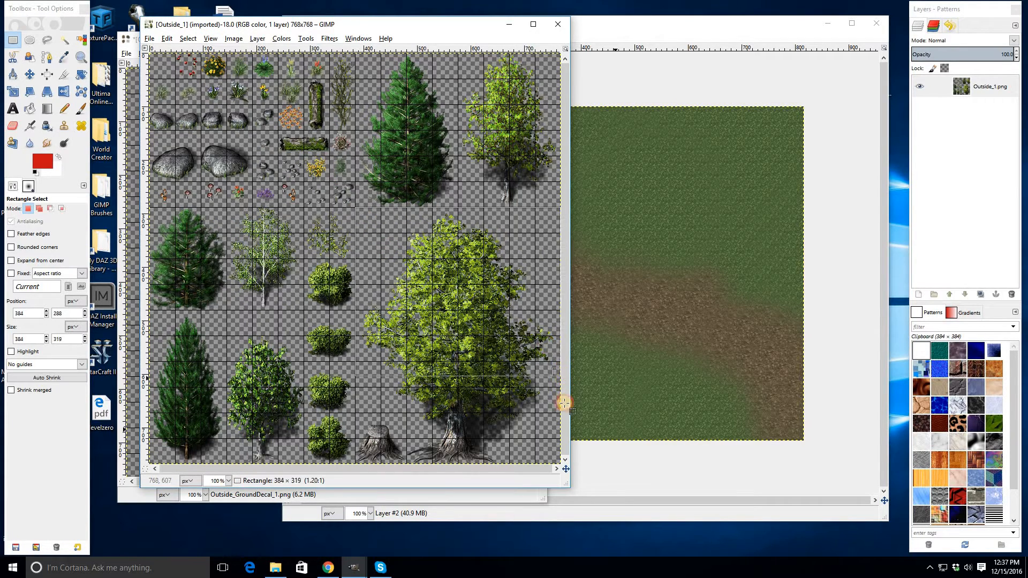
pyautogui.moveTo(407, 413); pyautogui.dragTo(549, 467)
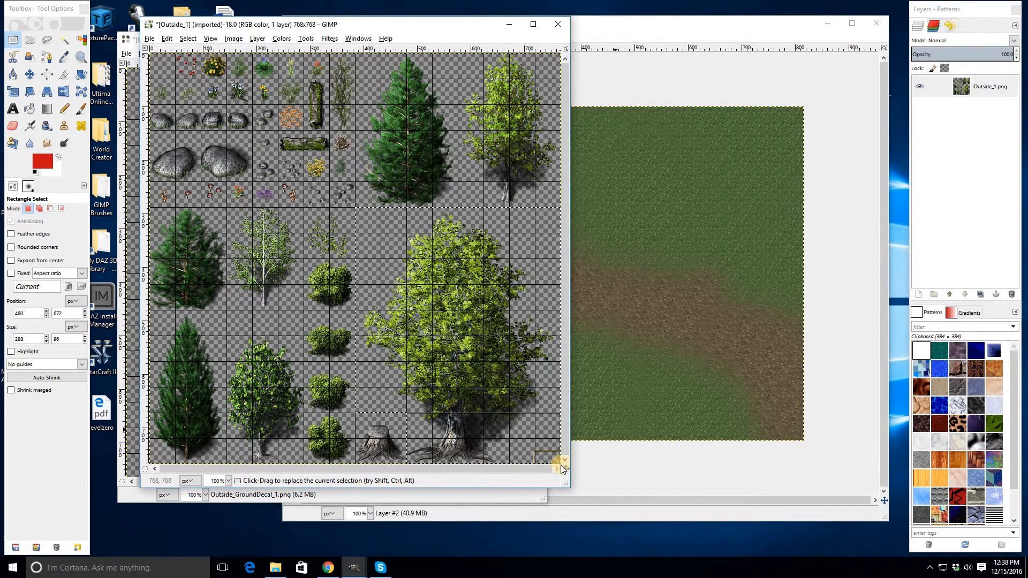
pyautogui.hotkey('ctrl', 'c')
# - Add a new layer above Layer #2 in the Medieval_T&C_6 map image
pyautogui.click(689, 274)
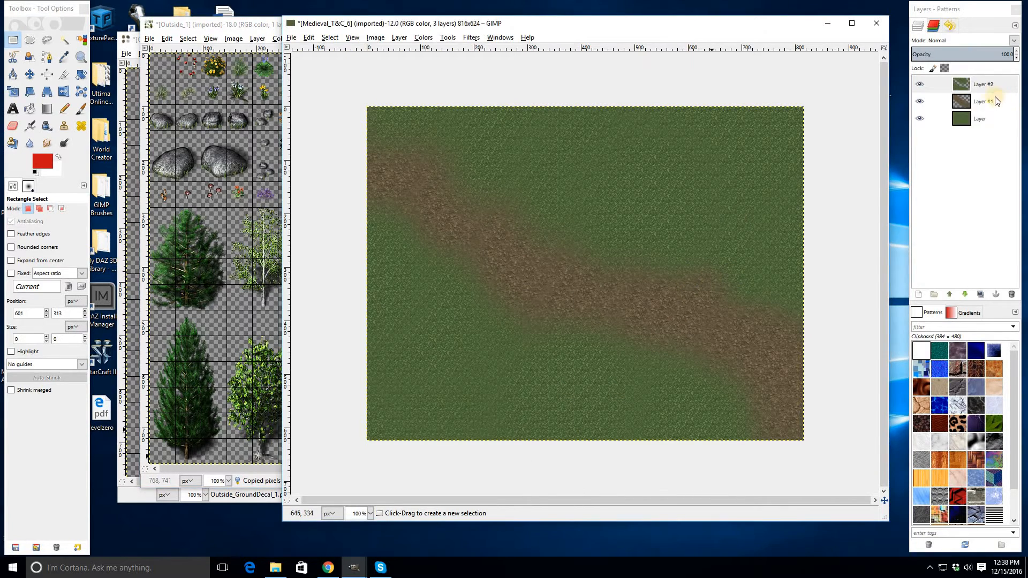
pyautogui.rightClick(949, 108)
pyautogui.click(919, 103)
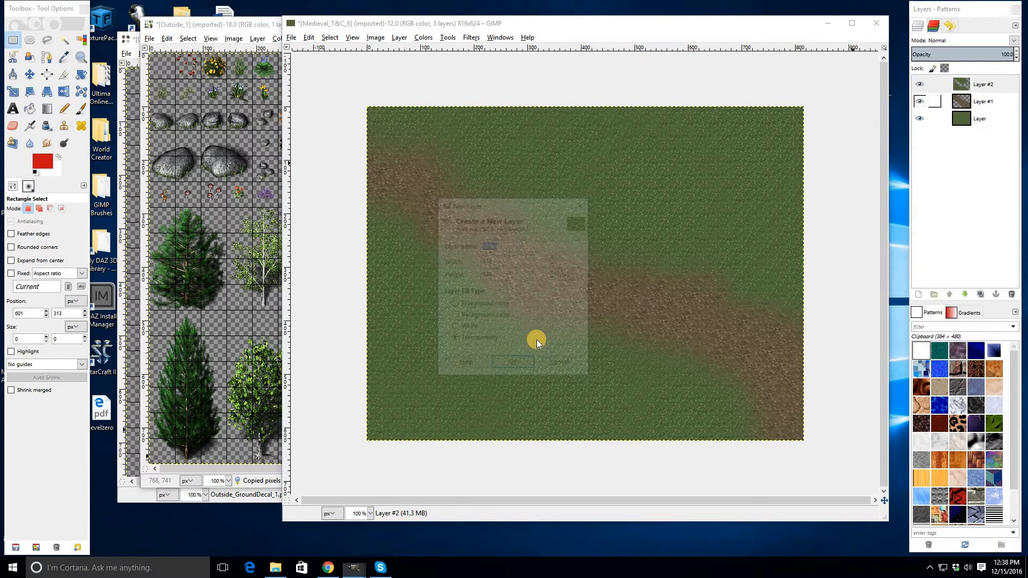
pyautogui.click(515, 364)
# - Paste the large tree and anchor it at the map's upper-right corner with only the trunk and lower foliage inside
pyautogui.hotkey('ctrl', 'v')
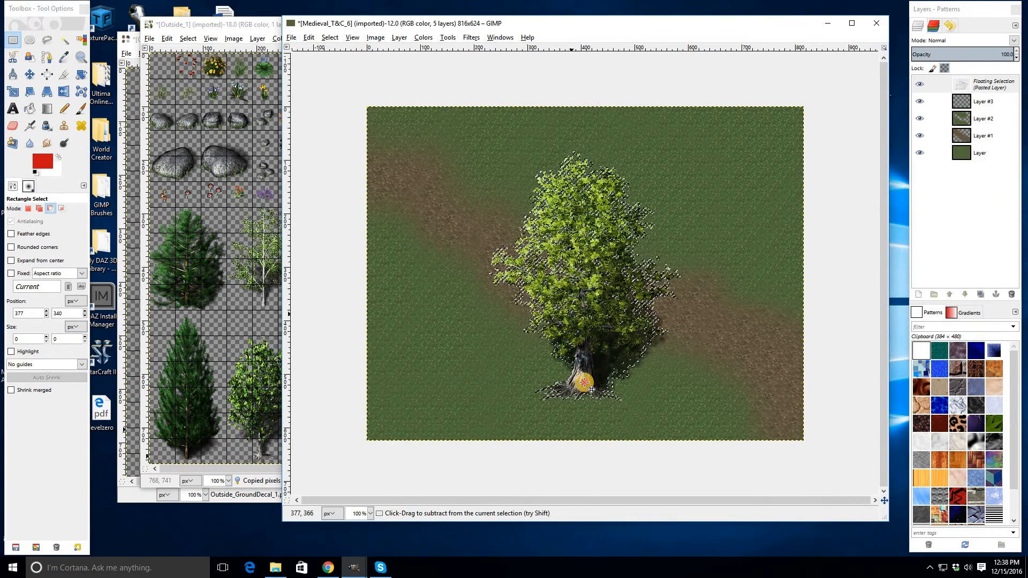
pyautogui.moveTo(589, 367); pyautogui.dragTo(747, 159)
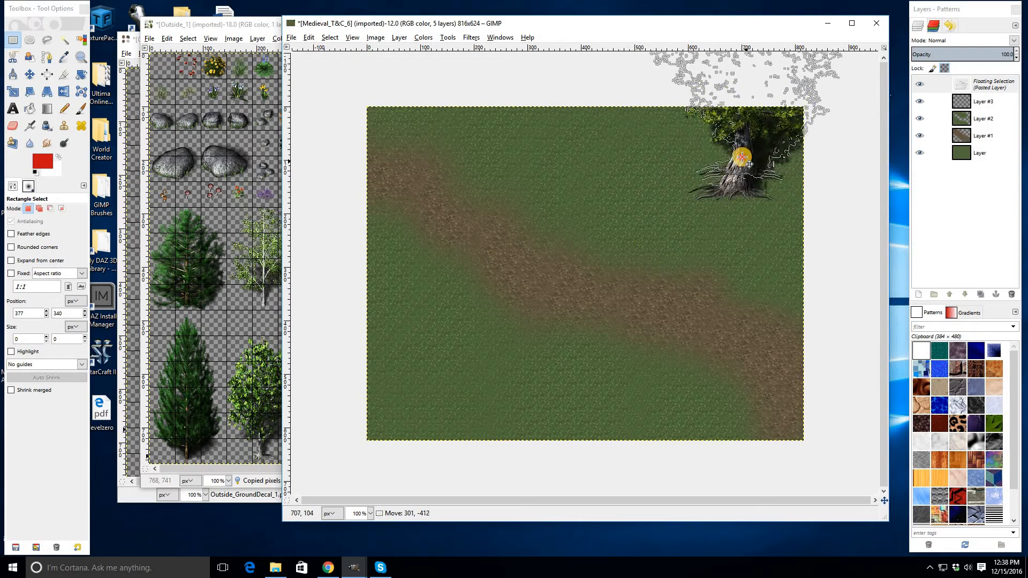
pyautogui.click(708, 253)
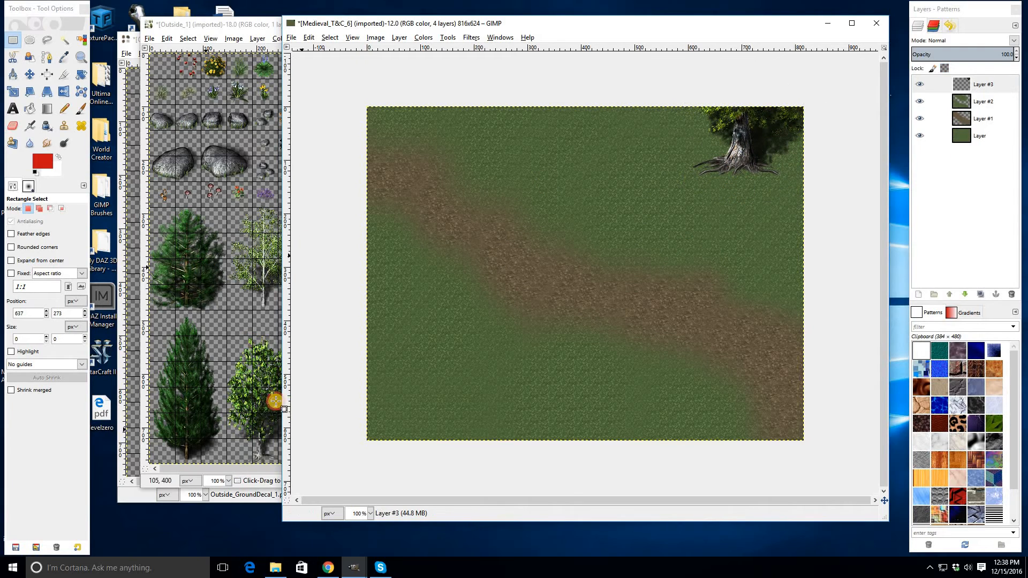
# - Copy the large 192 × 288 px pine from Outside_1 and place it at the map's upper-right edge beside the big trunk
pyautogui.click(275, 400)
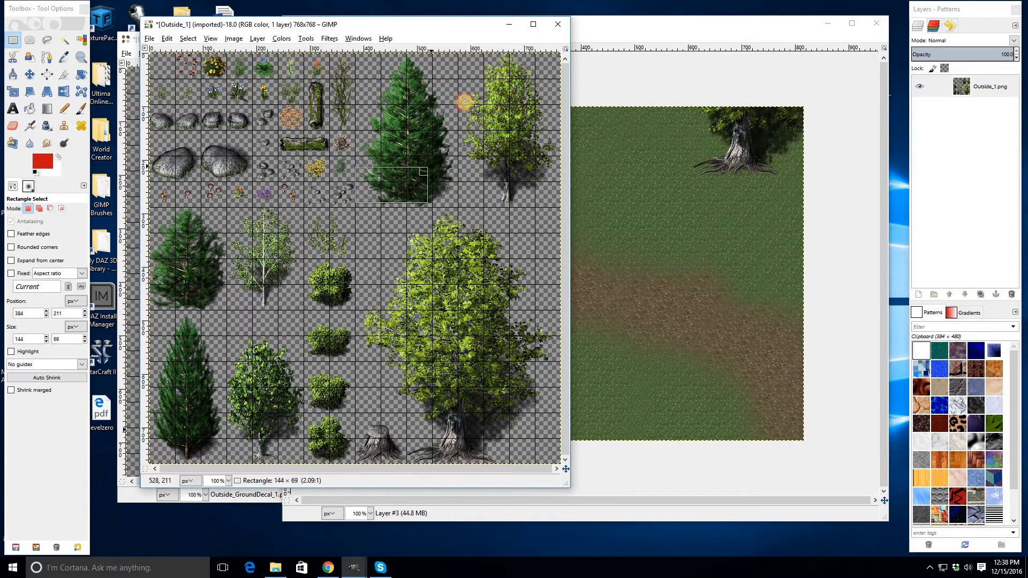
pyautogui.moveTo(464, 100); pyautogui.dragTo(356, 204)
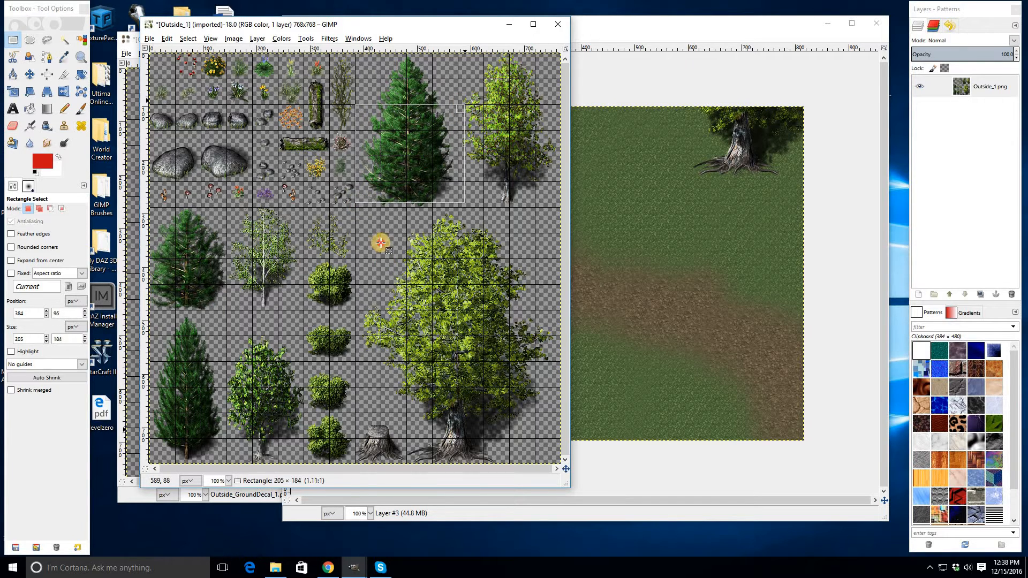
pyautogui.click(355, 207)
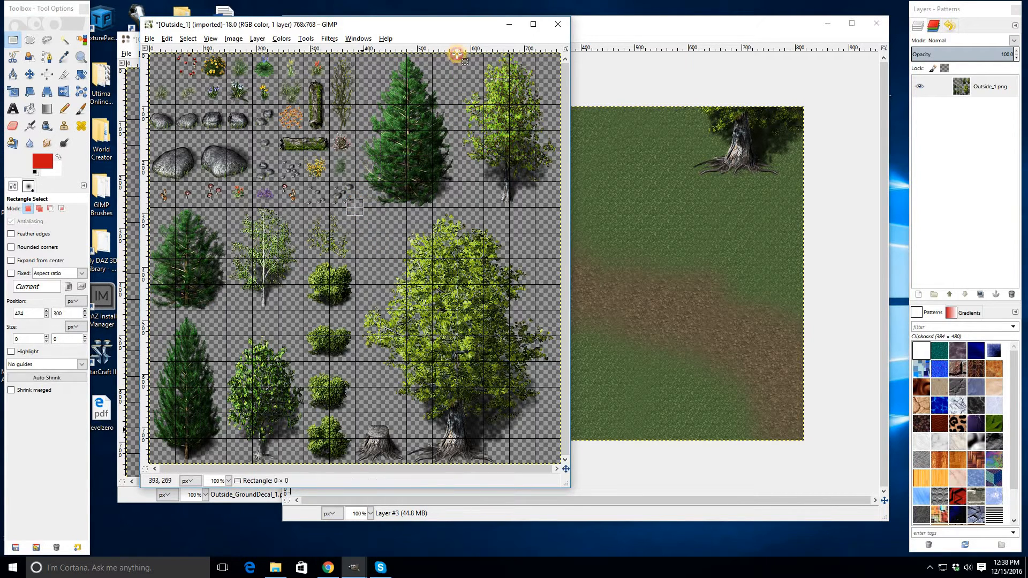
pyautogui.hotkey('ctrl', 'c')
pyautogui.click(711, 184)
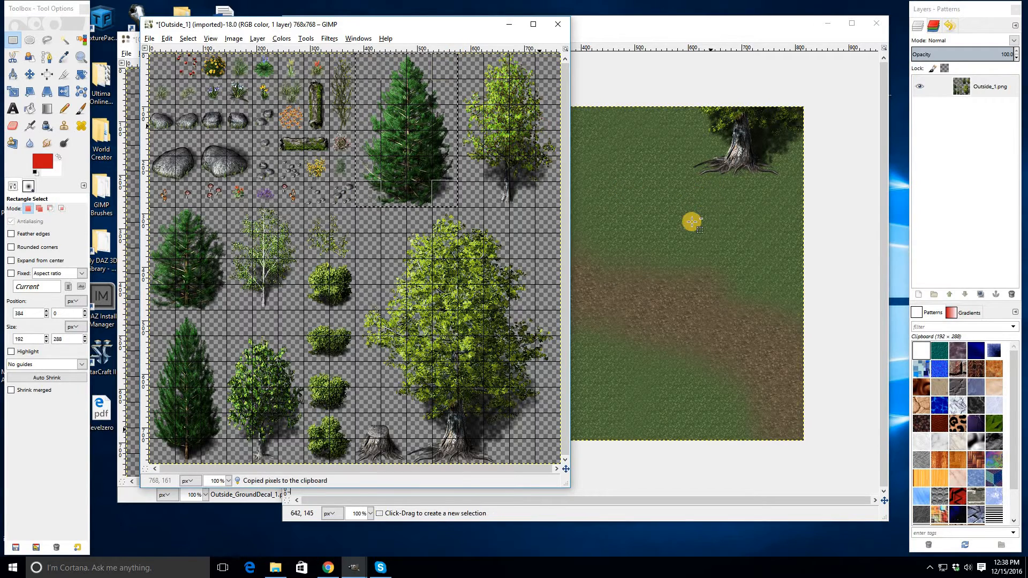
pyautogui.hotkey('ctrl', 'v')
pyautogui.moveTo(591, 294); pyautogui.dragTo(786, 186)
# - Place a second copy of the large pine partly beyond the map's top edge, left of the big trunk
pyautogui.hotkey('ctrl', 'z')
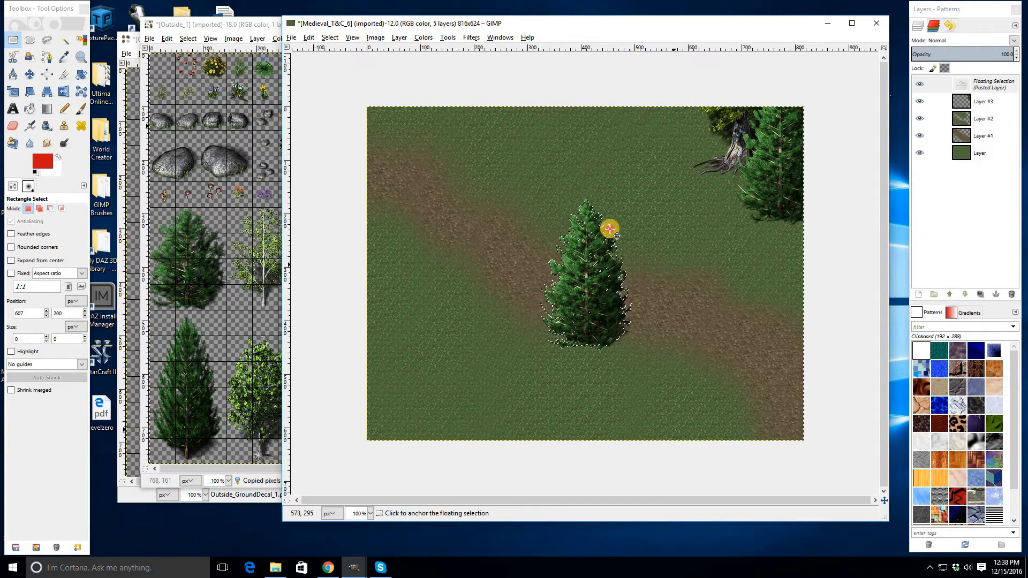
pyautogui.moveTo(610, 227); pyautogui.dragTo(642, 87)
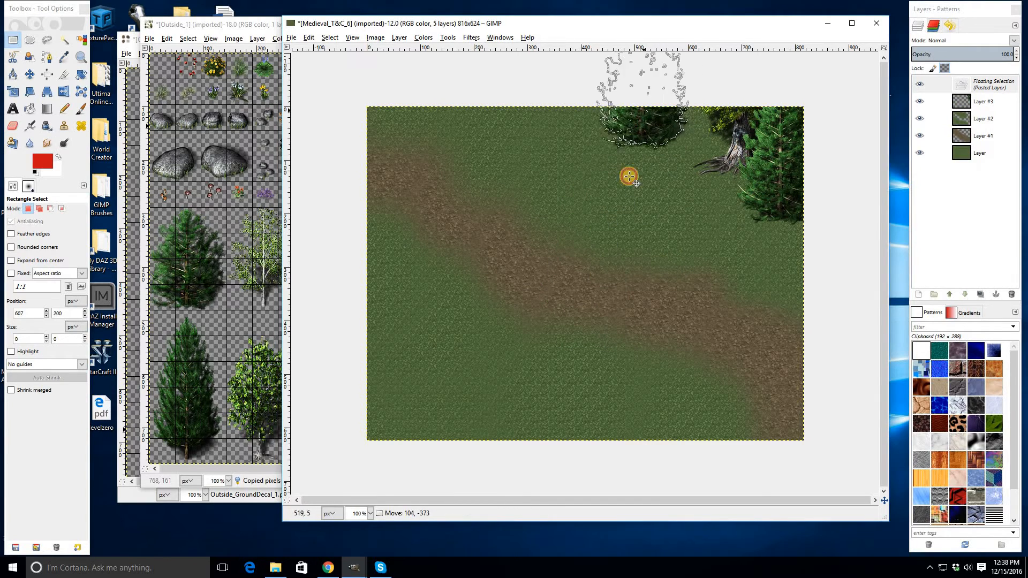
pyautogui.click(562, 224)
# - Copy the tall 192 × 288 px yellow-green tree from Outside_1 and place it between the pines in the map's upper-right area
pyautogui.click(255, 285)
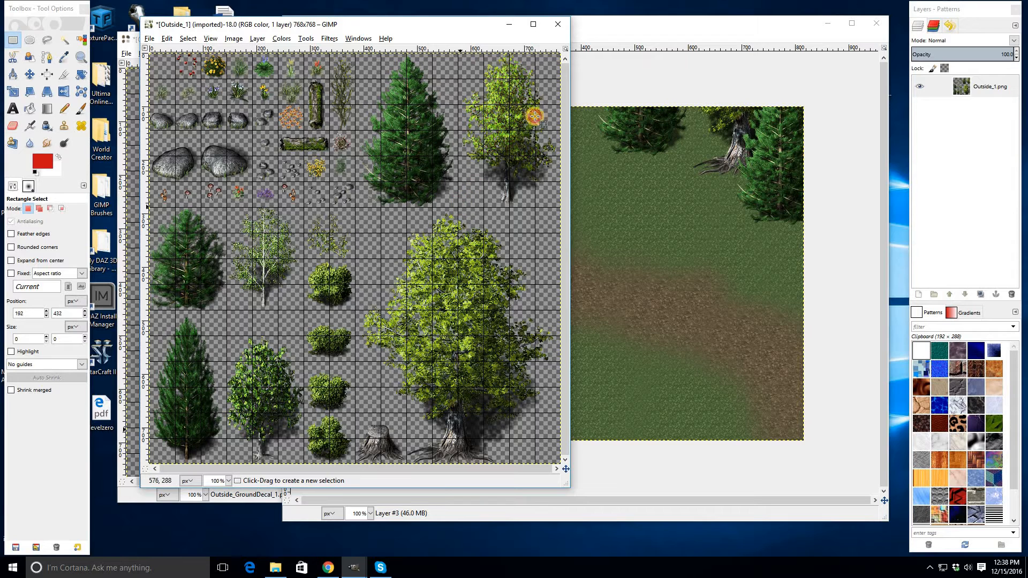
pyautogui.moveTo(459, 207); pyautogui.dragTo(560, 59)
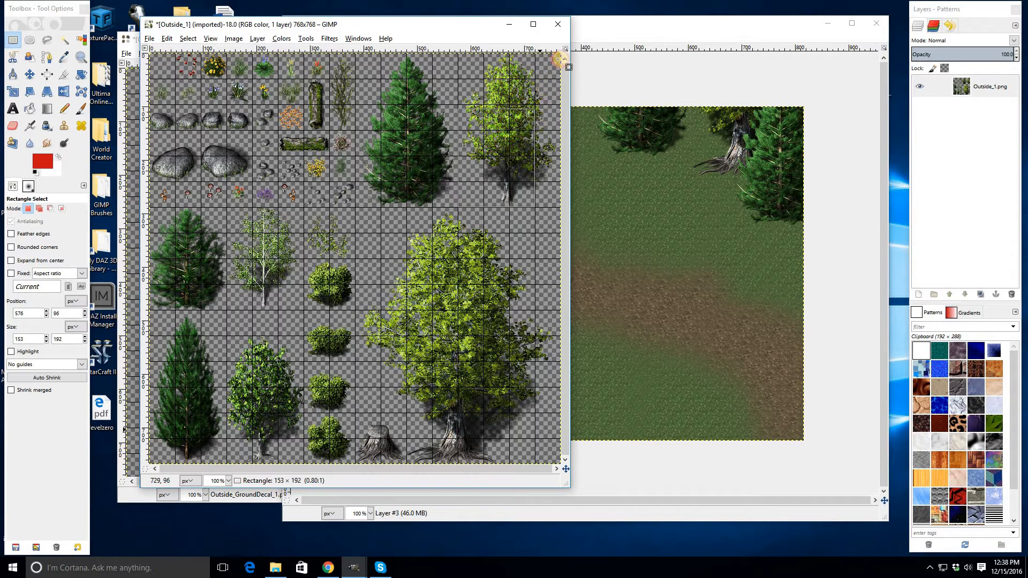
pyautogui.hotkey('ctrl', 'c')
pyautogui.click(681, 276)
pyautogui.hotkey('ctrl', 'v')
pyautogui.moveTo(573, 275); pyautogui.dragTo(670, 155)
pyautogui.click(674, 306)
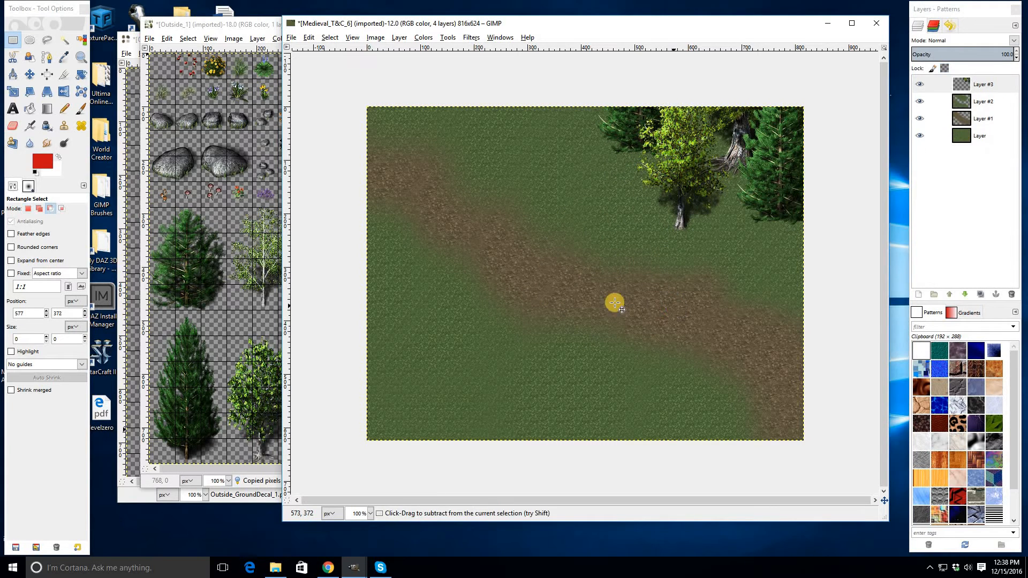
# - Place three more copies of the yellow-green tree, overlapping the map's top edge, left edge and the bottom edge near the path
pyautogui.hotkey('ctrl', 'v')
pyautogui.moveTo(614, 302); pyautogui.dragTo(544, 121)
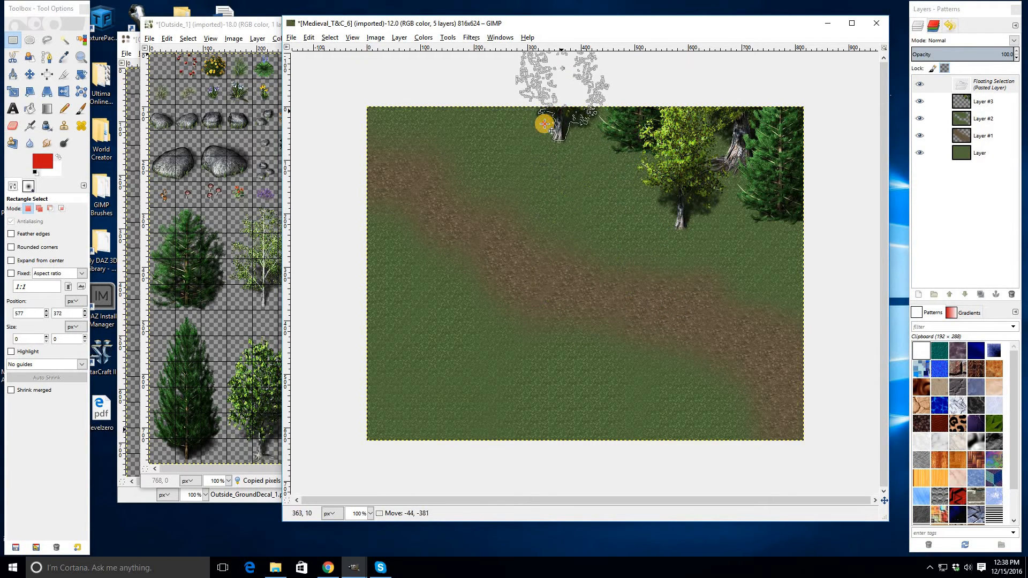
pyautogui.click(644, 249)
pyautogui.hotkey('ctrl', 'v')
pyautogui.moveTo(591, 281); pyautogui.dragTo(376, 301)
pyautogui.click(538, 358)
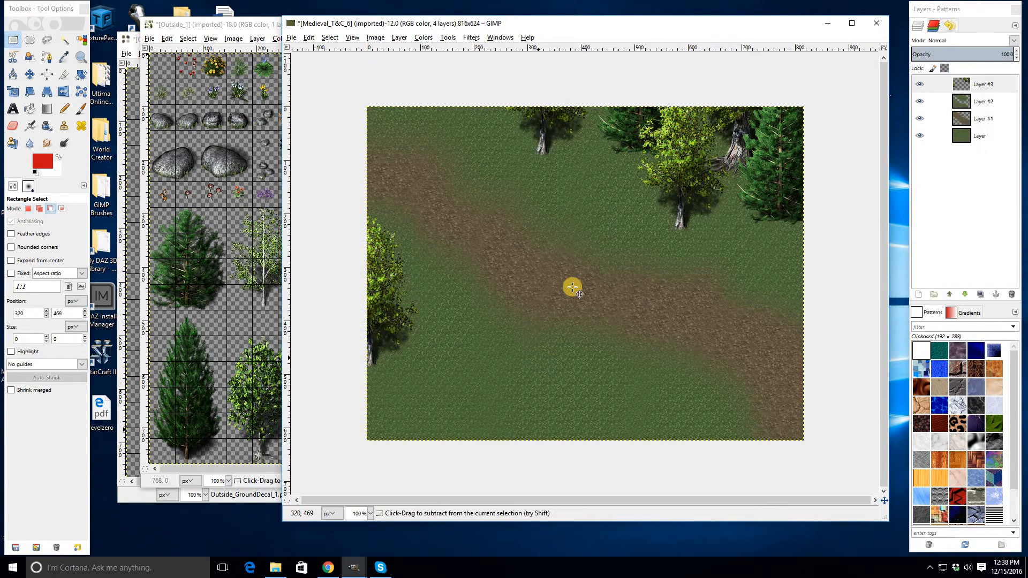
pyautogui.hotkey('ctrl', 'v')
pyautogui.moveTo(581, 267); pyautogui.dragTo(696, 436)
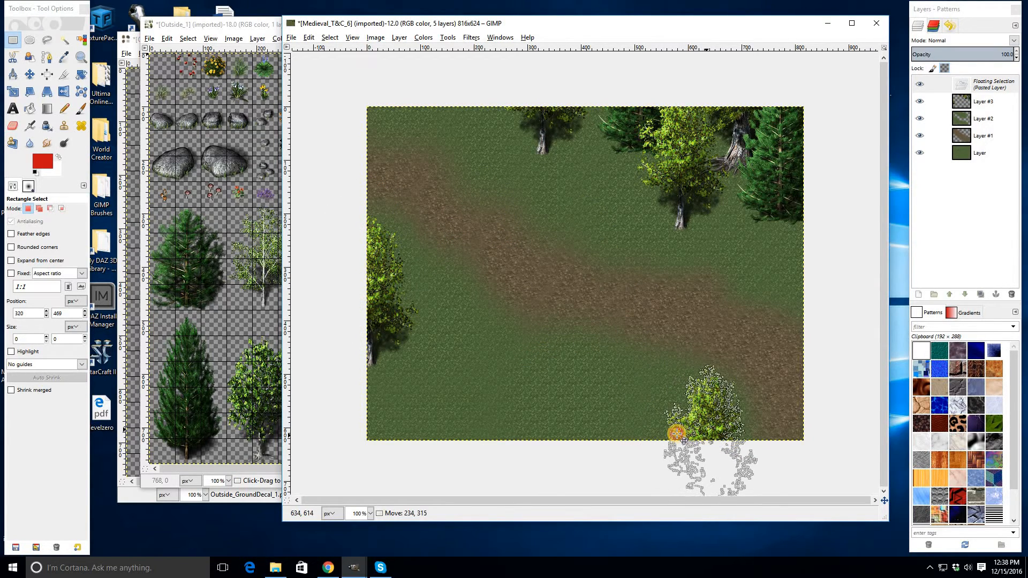
pyautogui.click(509, 305)
# - Copy the narrow 144 × 288 px pine from Outside_1 and place it in front of the map's upper-right trees
pyautogui.click(218, 215)
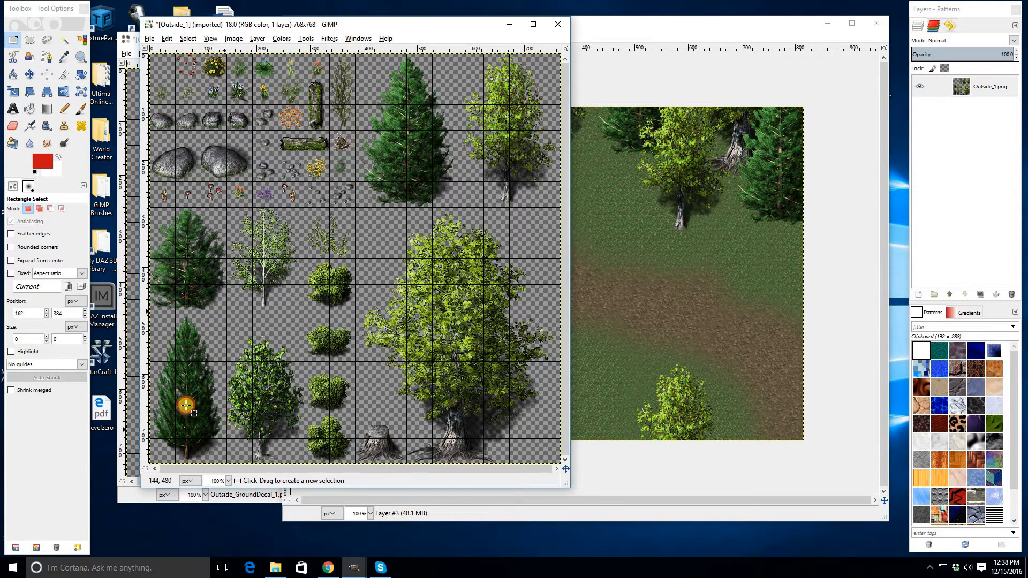
pyautogui.moveTo(186, 405); pyautogui.dragTo(149, 461)
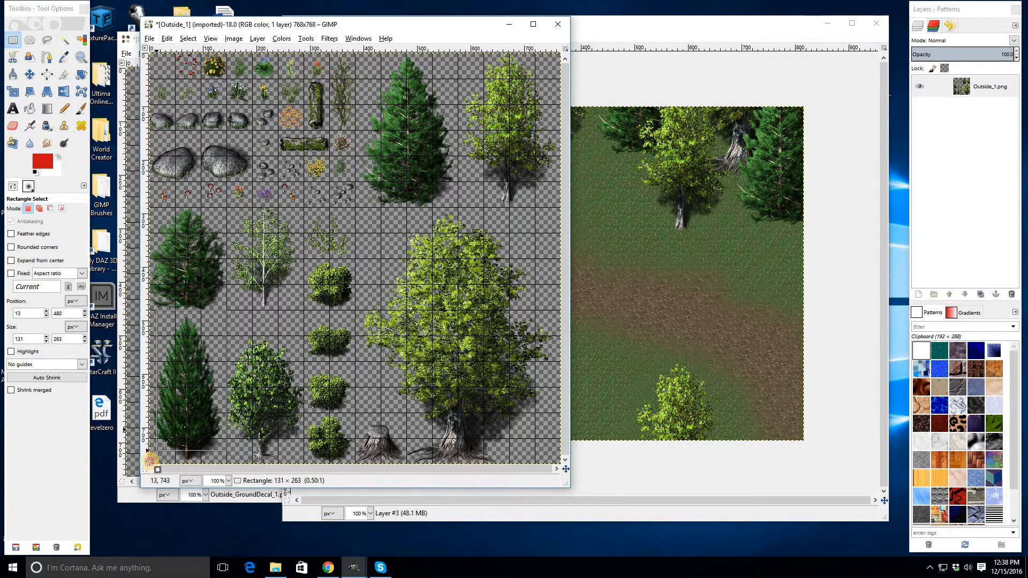
pyautogui.hotkey('ctrl', 'c')
pyautogui.click(734, 286)
pyautogui.hotkey('ctrl', 'v')
pyautogui.moveTo(581, 277); pyautogui.dragTo(728, 184)
pyautogui.click(642, 250)
# - Place three more narrow pines below the path: near the bottom middle, beside the left-edge tree and at the lower-left corner
pyautogui.hotkey('ctrl', 'v')
pyautogui.moveTo(583, 283); pyautogui.dragTo(610, 363)
pyautogui.click(556, 358)
pyautogui.hotkey('ctrl', 'v')
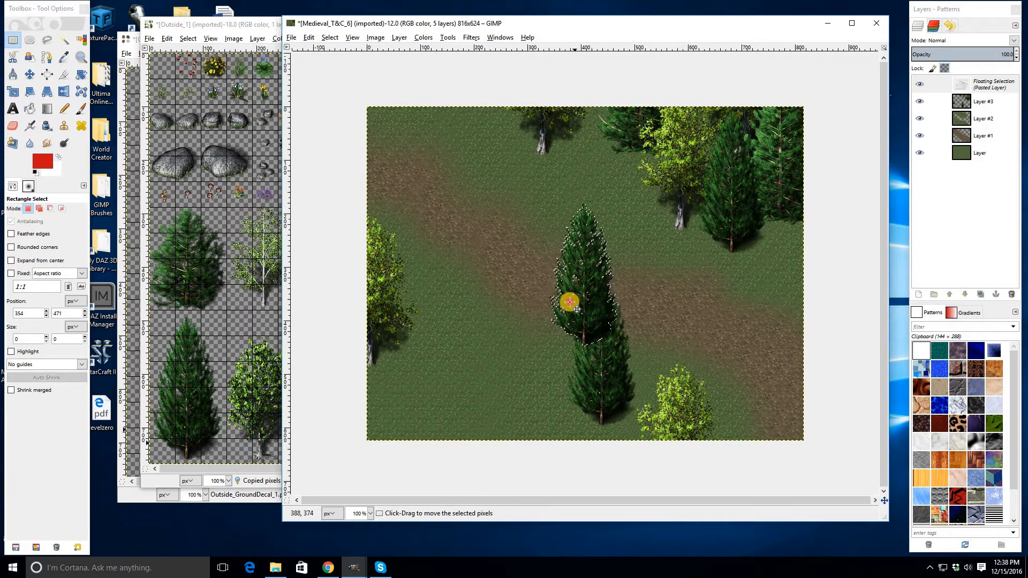
pyautogui.moveTo(566, 300); pyautogui.dragTo(411, 357)
pyautogui.click(496, 358)
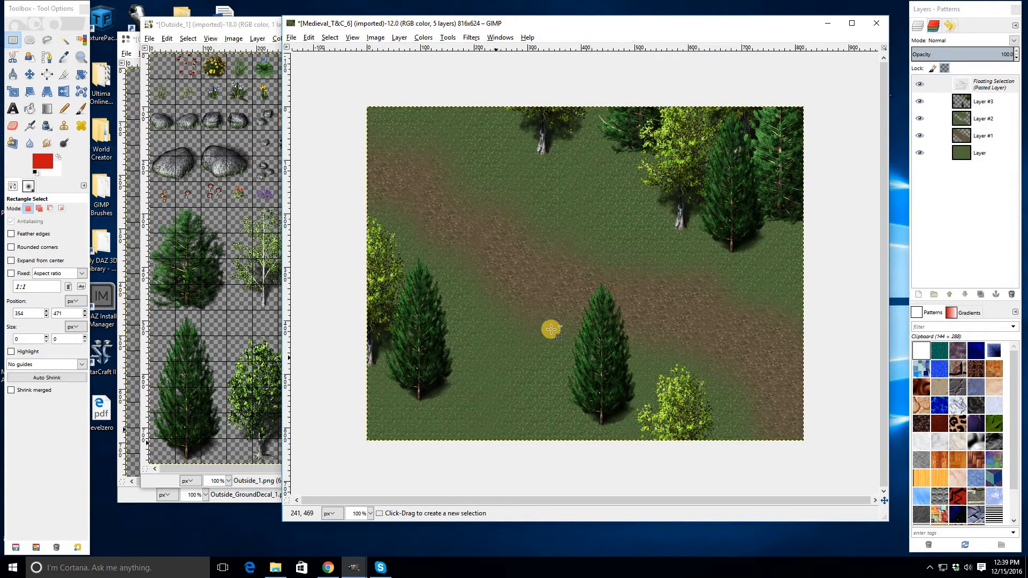
pyautogui.hotkey('ctrl', 'v')
pyautogui.moveTo(584, 304); pyautogui.dragTo(356, 405)
pyautogui.click(506, 388)
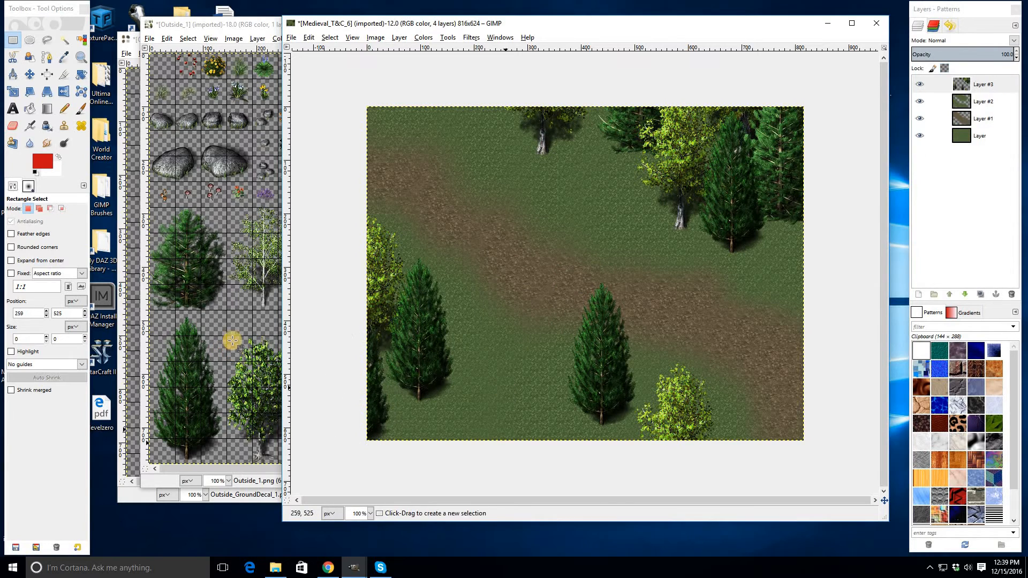
# - Copy the round green 144 × 240 px tree from Outside_1 and place it mostly beyond the map's top edge, left of the other trees
pyautogui.click(227, 317)
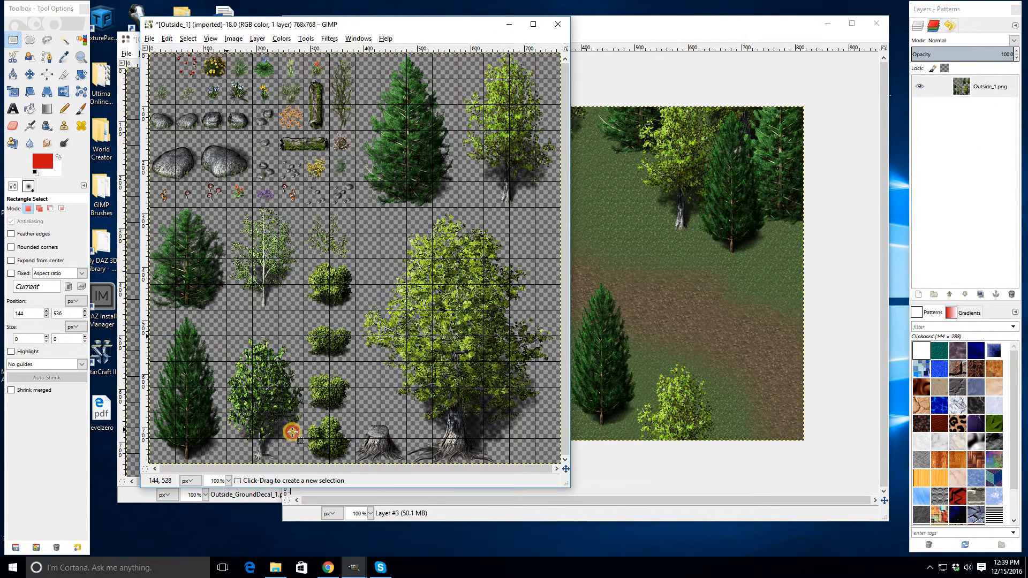
pyautogui.moveTo(227, 336); pyautogui.dragTo(301, 462)
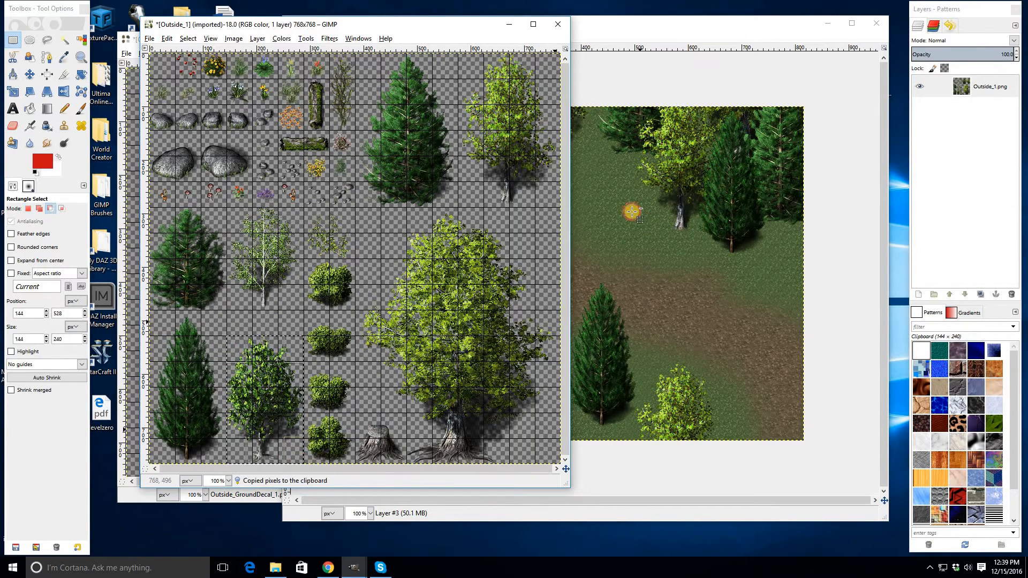
pyautogui.click(632, 213)
pyautogui.hotkey('ctrl', 'v')
pyautogui.moveTo(585, 271); pyautogui.dragTo(470, 76)
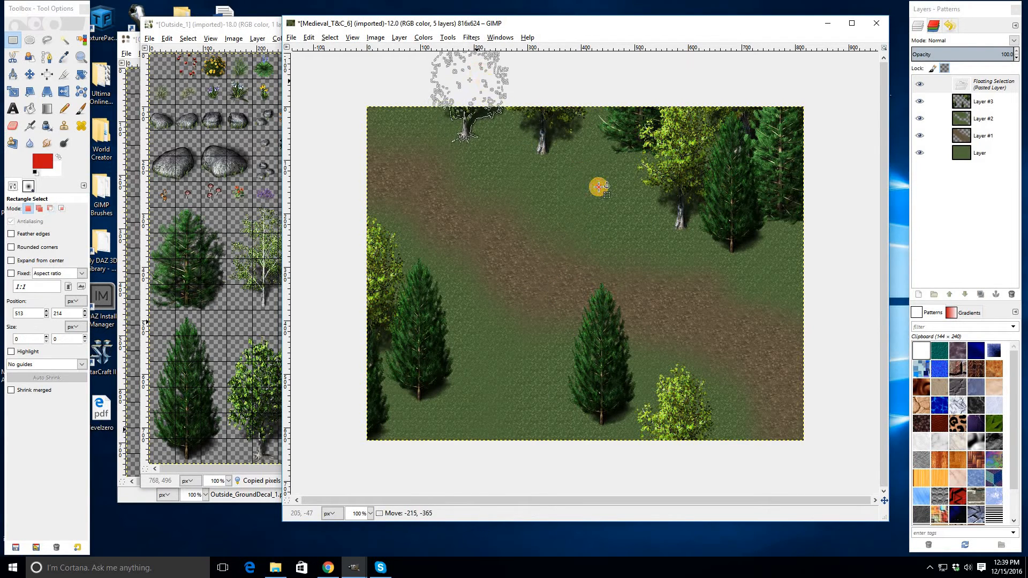
# - Place two more round green trees, one in front of the top-edge trunks and one at the map's right edge
pyautogui.hotkey('ctrl', 'z')
pyautogui.moveTo(592, 268); pyautogui.dragTo(511, 121)
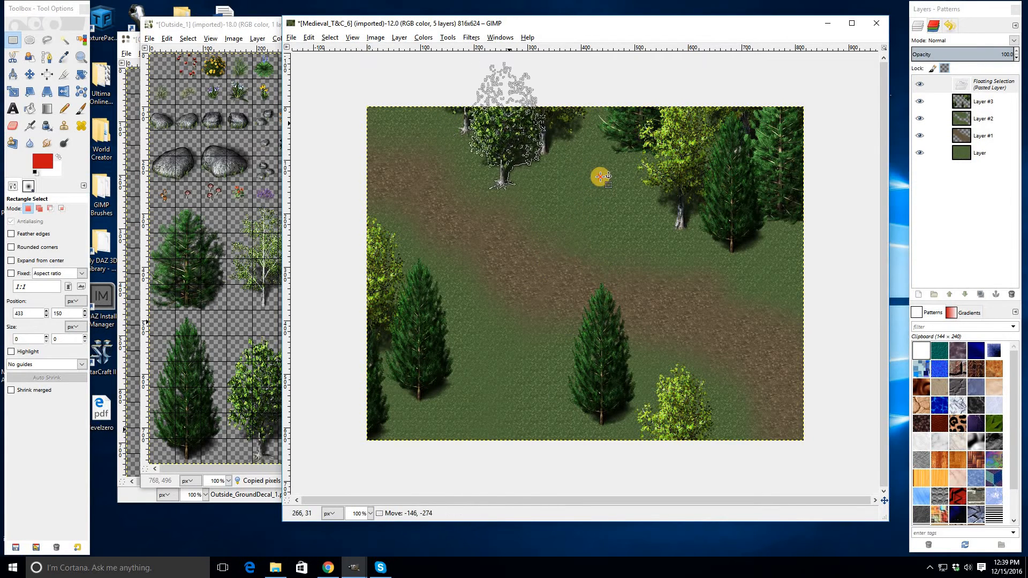
pyautogui.hotkey('ctrl', 'z')
pyautogui.moveTo(592, 271); pyautogui.dragTo(824, 224)
pyautogui.hotkey('ctrl', 'h')
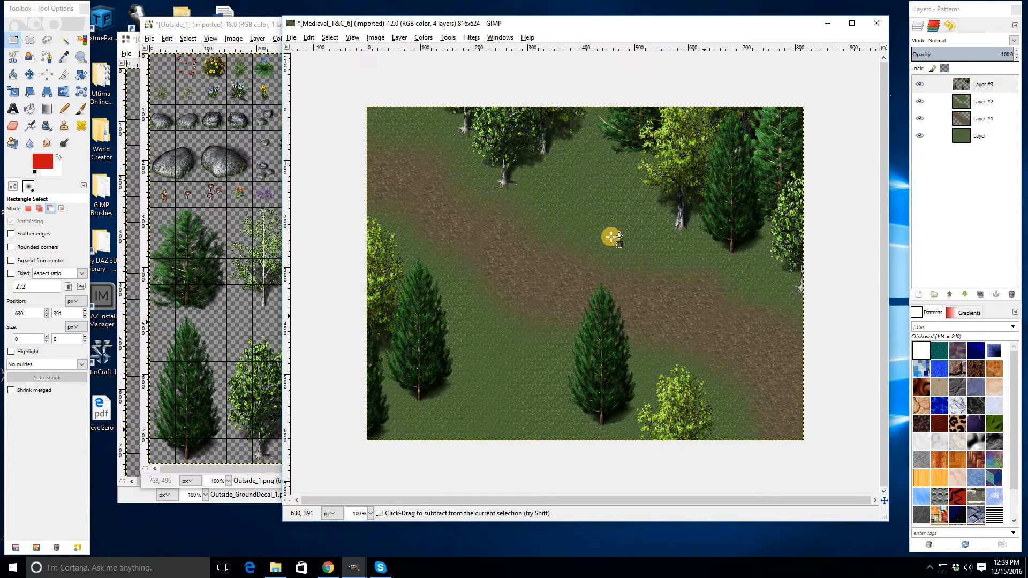
# - Place three more round green trees below the path: beside the bottom-middle pine, in the lower-left corner and right of the left-hand pine
pyautogui.hotkey('ctrl', 'v')
pyautogui.moveTo(568, 265); pyautogui.dragTo(541, 412)
pyautogui.click(657, 294)
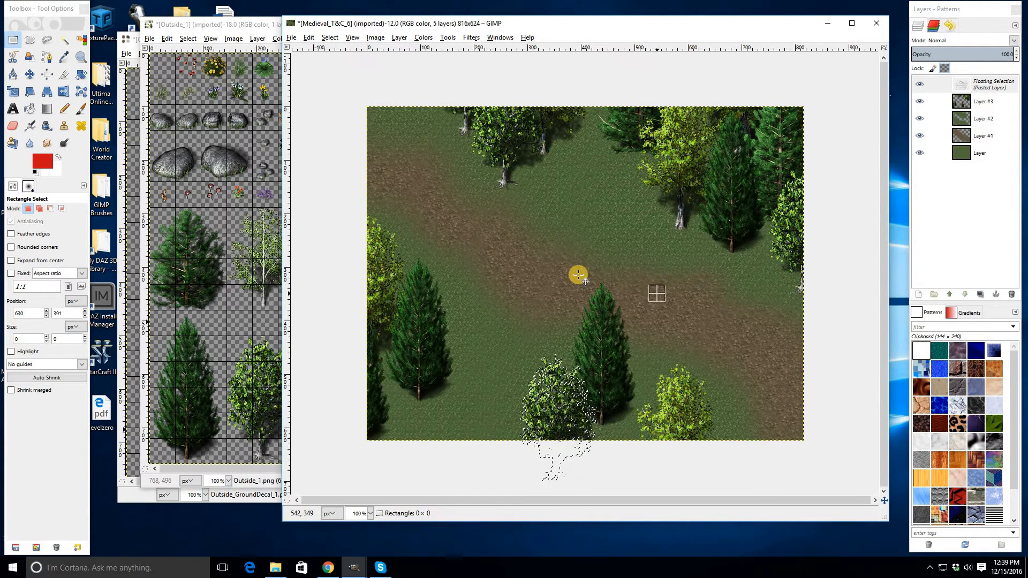
pyautogui.moveTo(578, 274); pyautogui.dragTo(407, 401)
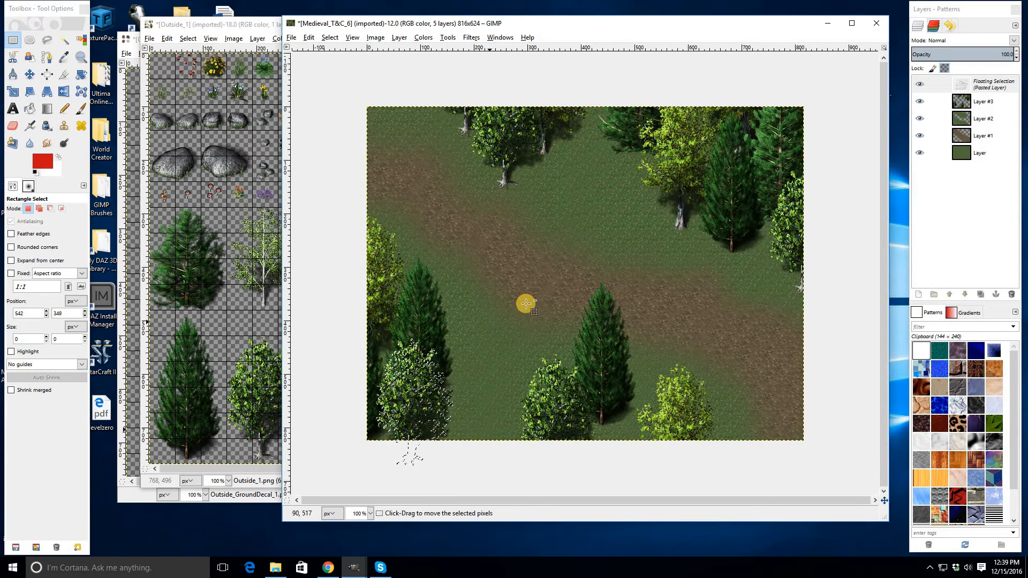
pyautogui.hotkey('ctrl', 'h')
pyautogui.hotkey('ctrl', 'v')
pyautogui.moveTo(567, 252); pyautogui.dragTo(474, 313)
pyautogui.hotkey('ctrl', 'h')
# - Copy the upper 96 × 96 px leafy bush from Outside_1 and place it near the map's top edge, left of the yellow-green tree
pyautogui.click(215, 287)
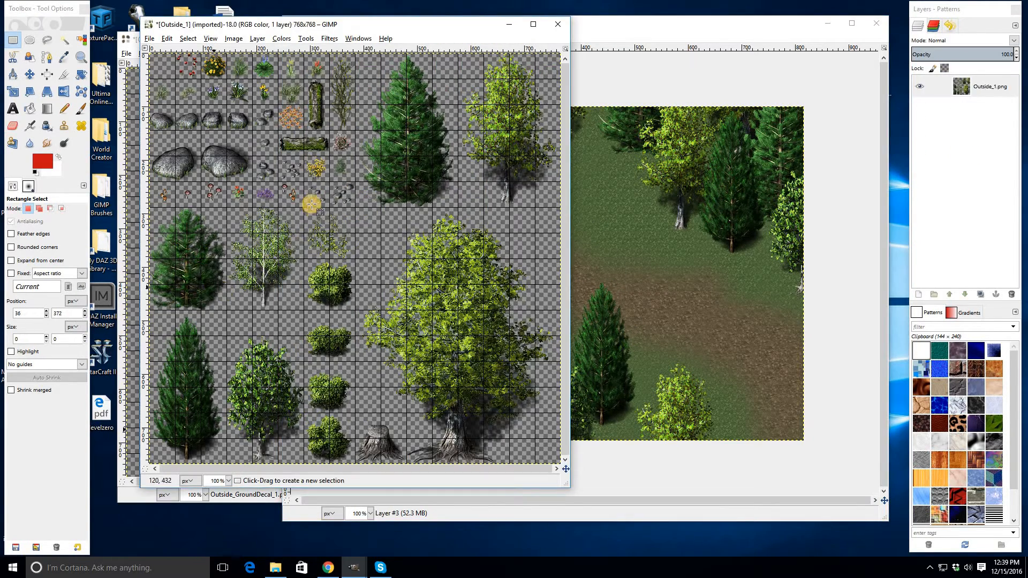
pyautogui.click(718, 244)
pyautogui.click(215, 172)
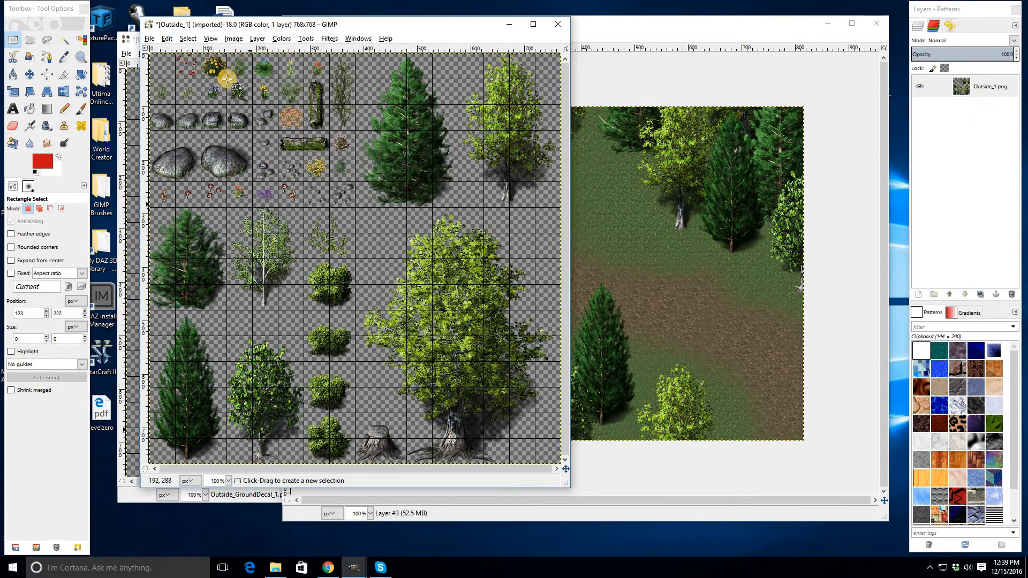
pyautogui.moveTo(304, 259); pyautogui.dragTo(356, 311)
pyautogui.press('ctrl')
pyautogui.hotkey('ctrl', 'c')
pyautogui.click(659, 228)
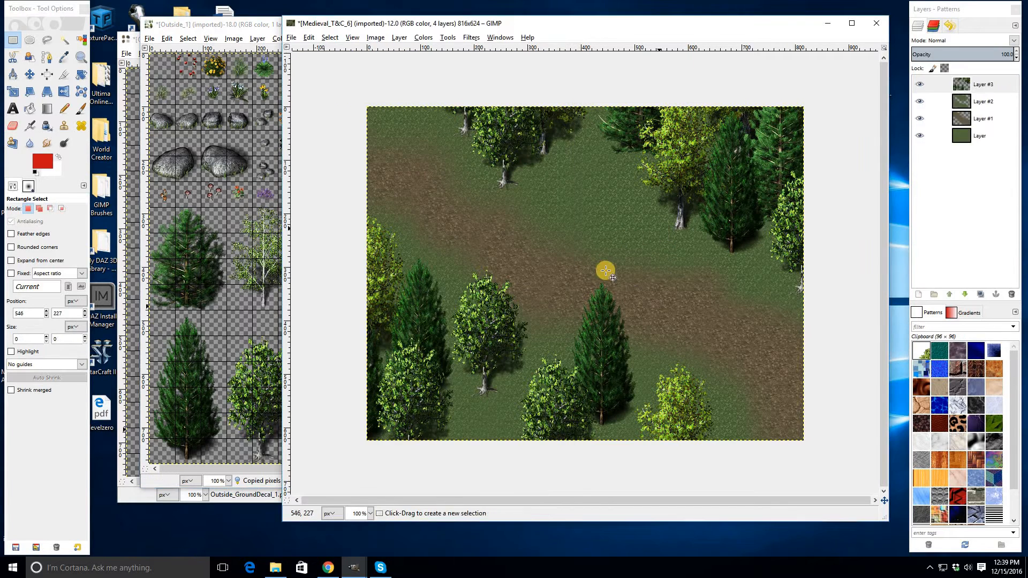
pyautogui.hotkey('ctrl', 'v')
pyautogui.moveTo(589, 275); pyautogui.dragTo(613, 159)
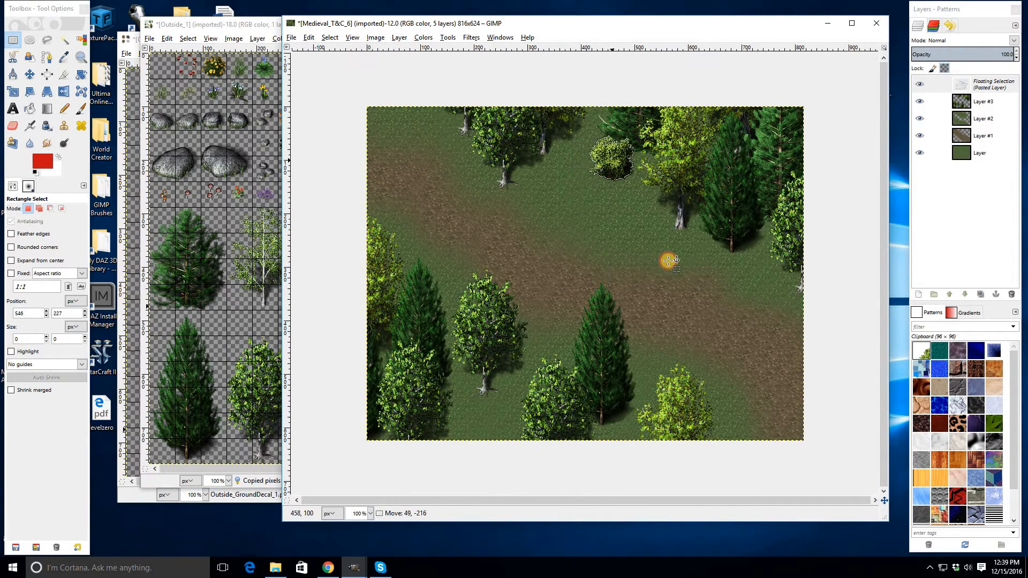
pyautogui.click(669, 262)
# - Copy the small bush below the first one in Outside_1 and place it at the foot of the lower-left round tree
pyautogui.click(262, 290)
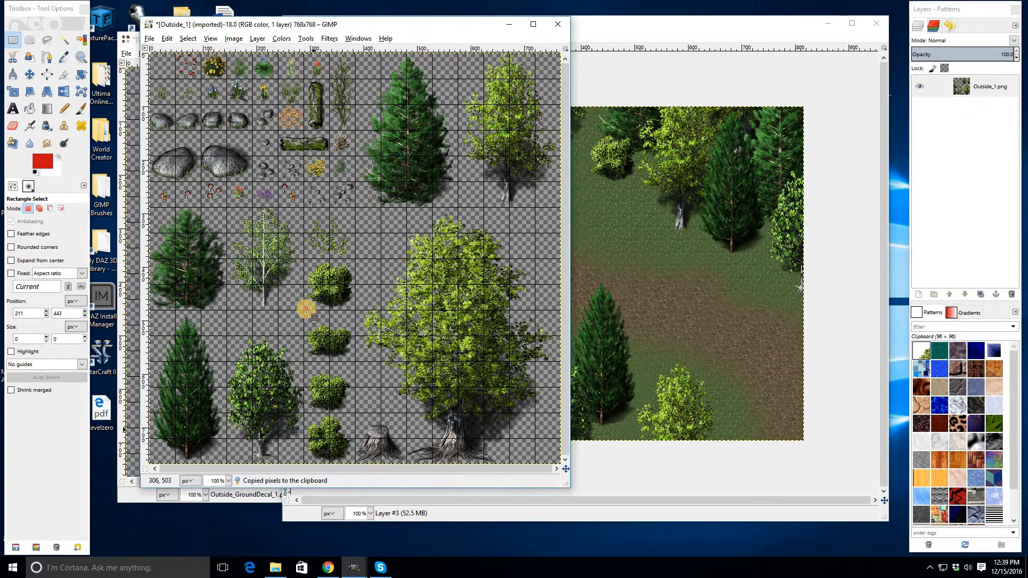
pyautogui.moveTo(305, 310); pyautogui.dragTo(356, 362)
pyautogui.click(663, 295)
pyautogui.hotkey('ctrl', 'v')
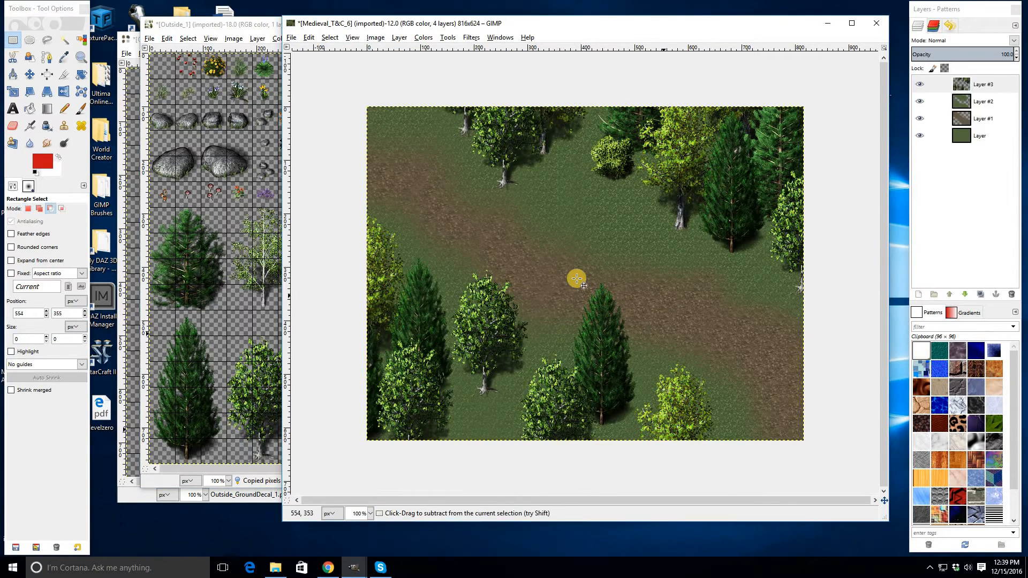
pyautogui.moveTo(578, 277); pyautogui.dragTo(470, 400)
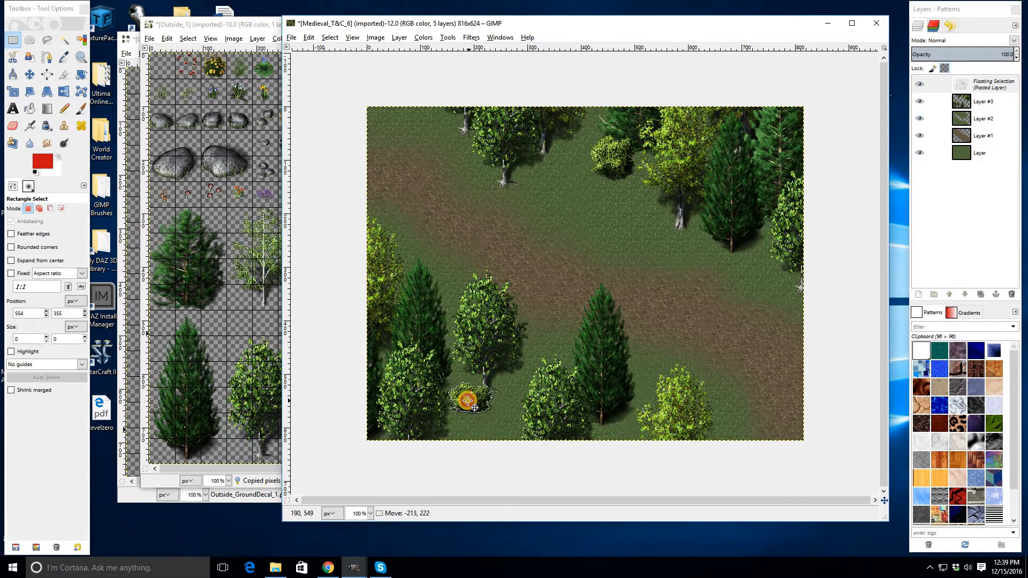
pyautogui.click(560, 354)
# - Copy the sparse 96 × 96 px shrub from Outside_1 and place it beside the right-edge tree and at the bottom-middle pine's foot
pyautogui.hotkey('alt', 'Tab')
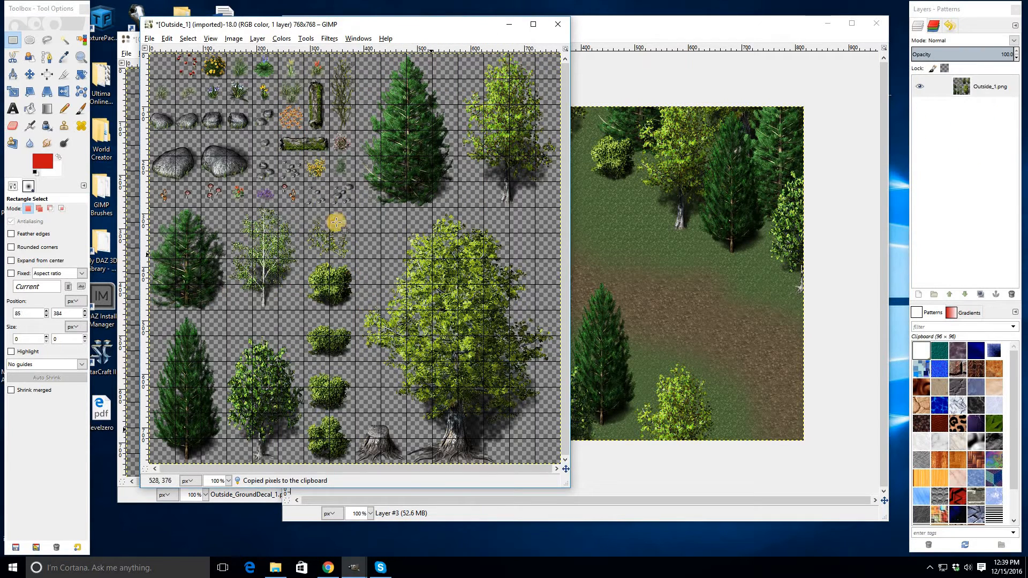
pyautogui.moveTo(301, 203); pyautogui.dragTo(353, 257)
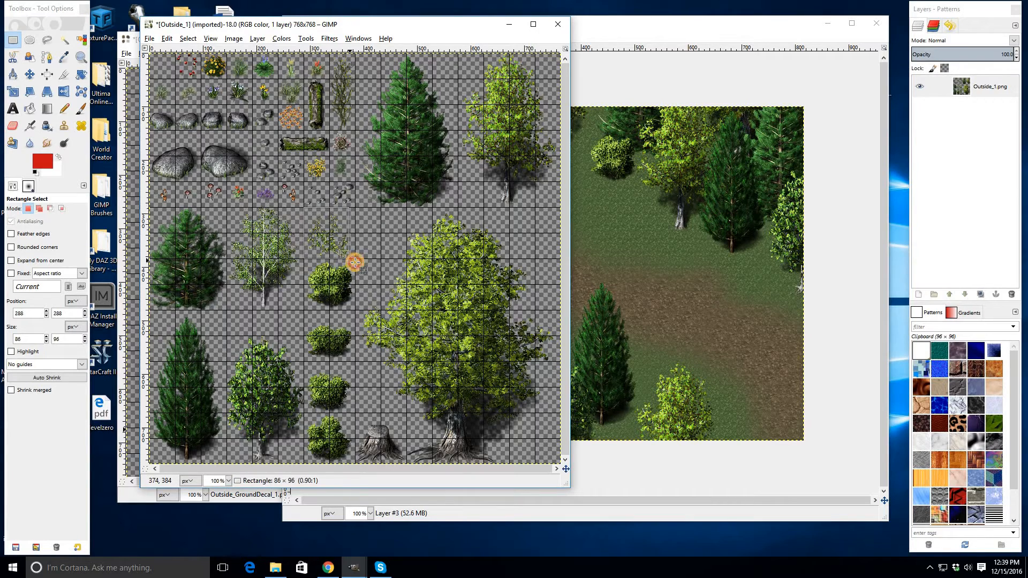
pyautogui.hotkey('ctrl', 'c')
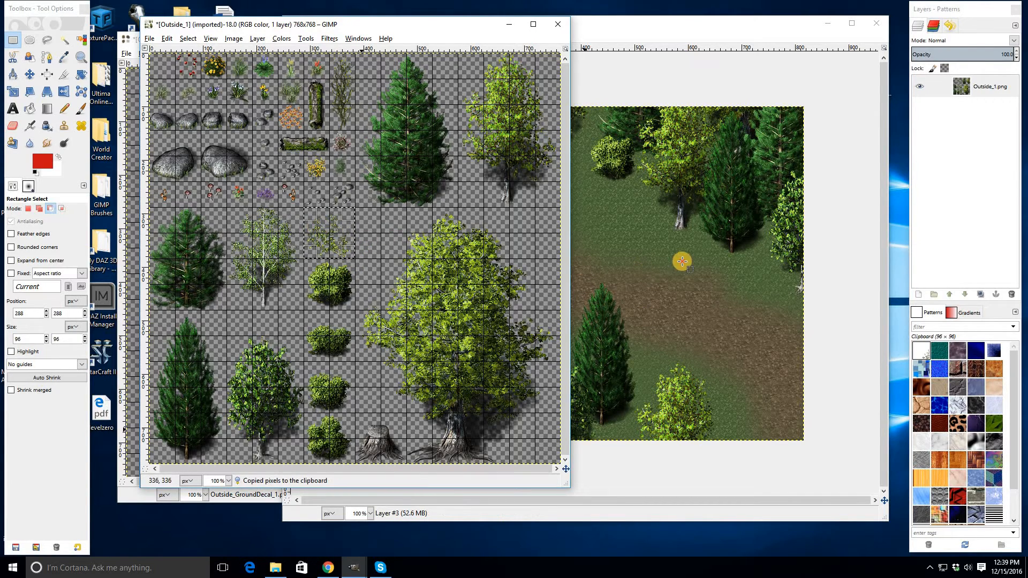
pyautogui.click(679, 260)
pyautogui.hotkey('ctrl', 'v')
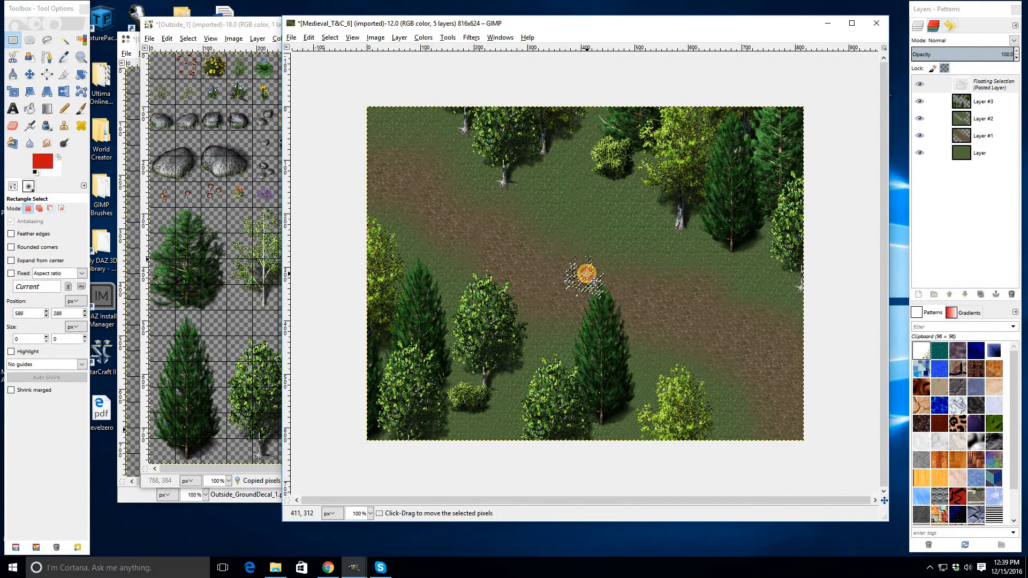
pyautogui.moveTo(581, 276); pyautogui.dragTo(814, 278)
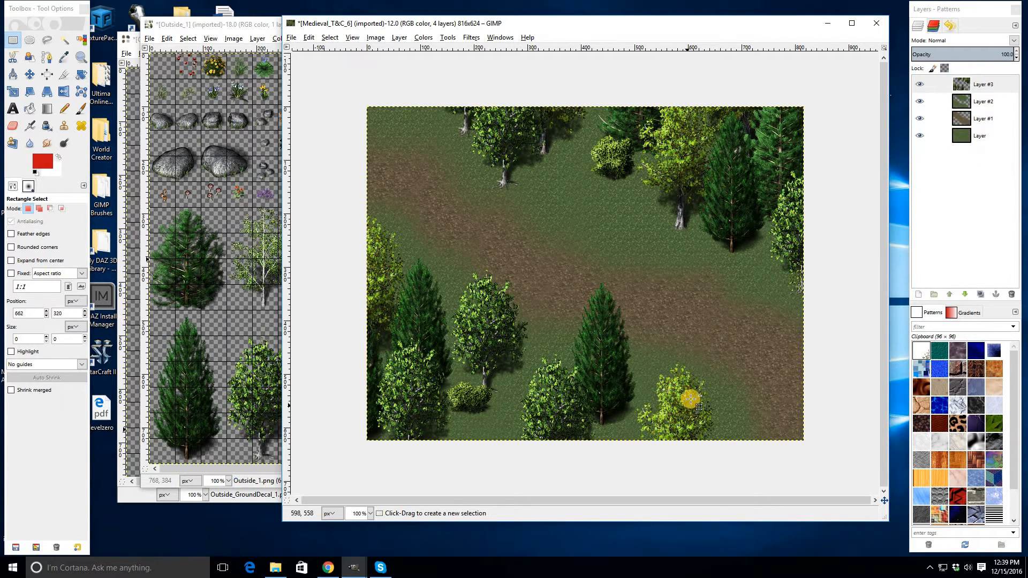
pyautogui.hotkey('ctrl', 'z')
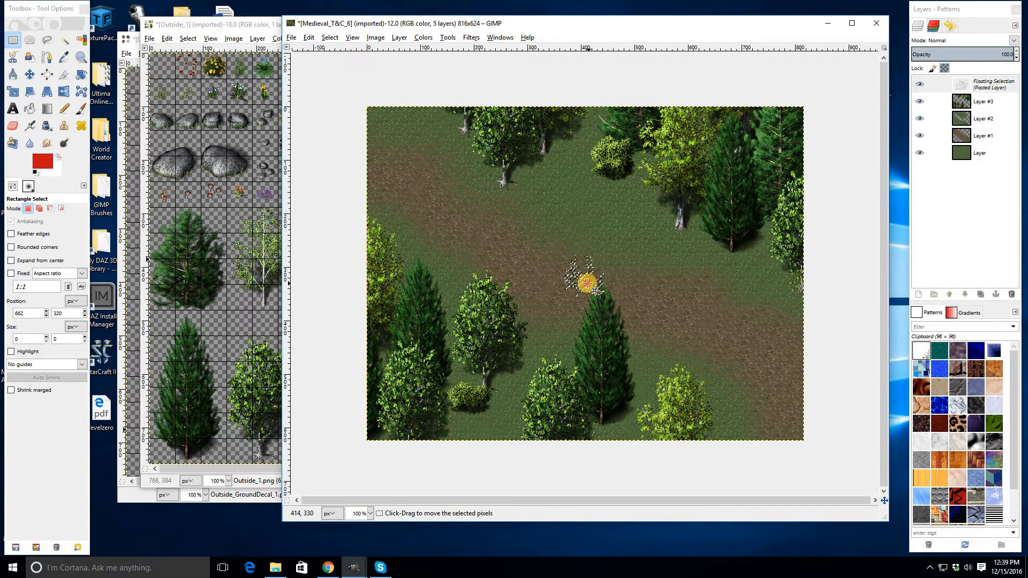
pyautogui.moveTo(588, 283); pyautogui.dragTo(603, 410)
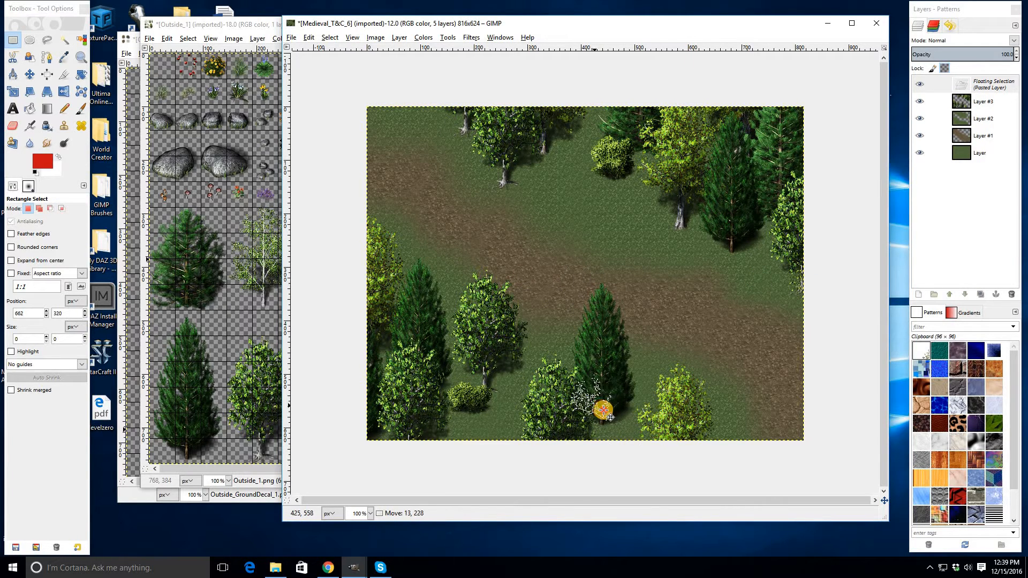
pyautogui.click(635, 447)
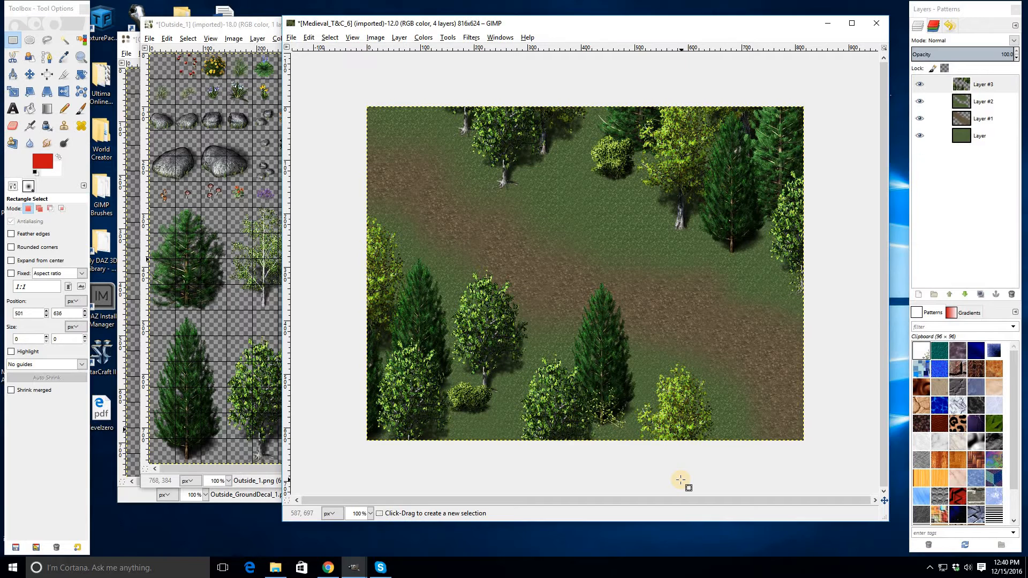
# - Copy the right-hand 96 × 96 px boulder from Outside_1 and place it between the upper round tree and the bush
pyautogui.click(220, 331)
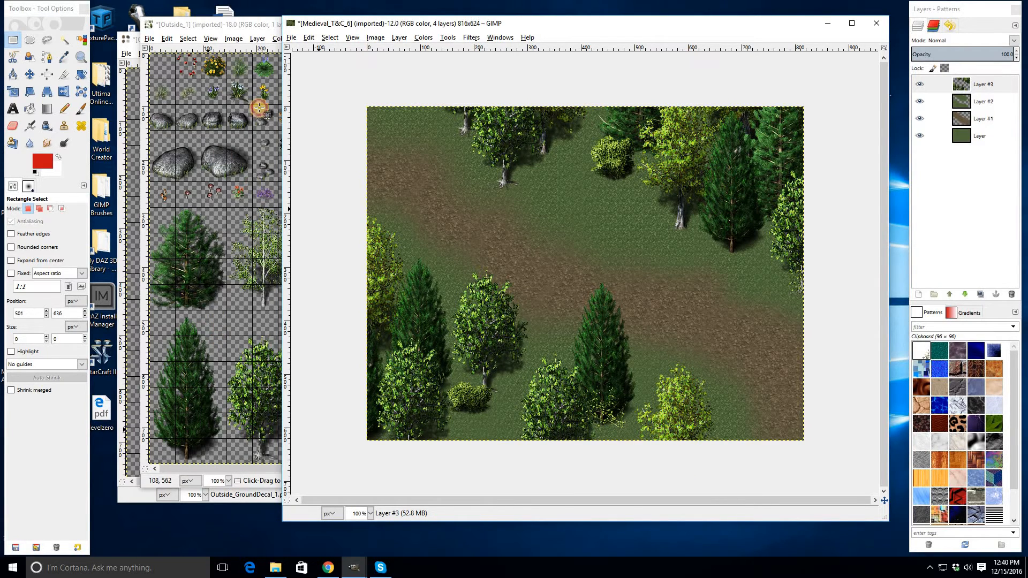
pyautogui.moveTo(198, 129); pyautogui.dragTo(250, 178)
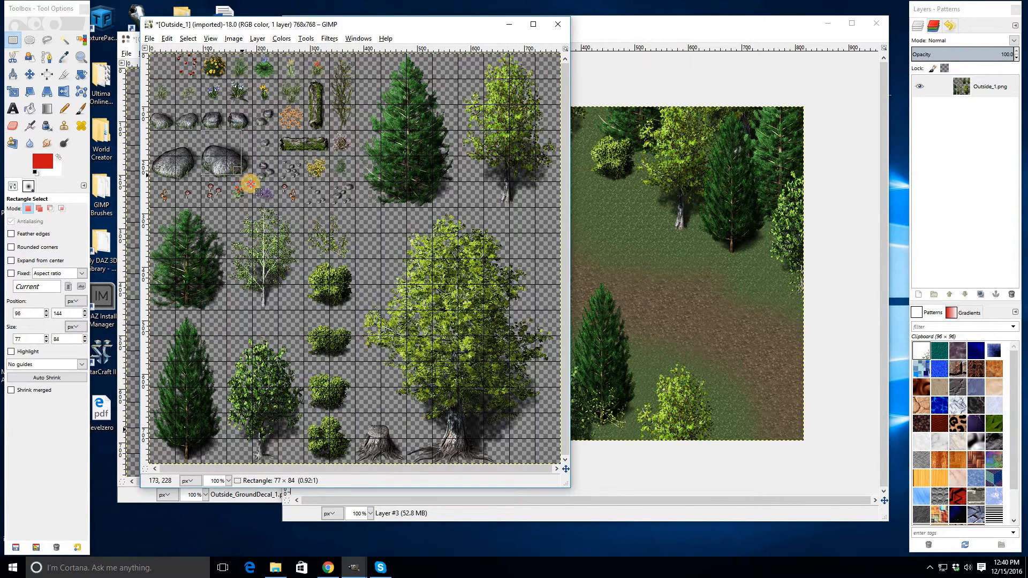
pyautogui.hotkey('ctrl', 'c')
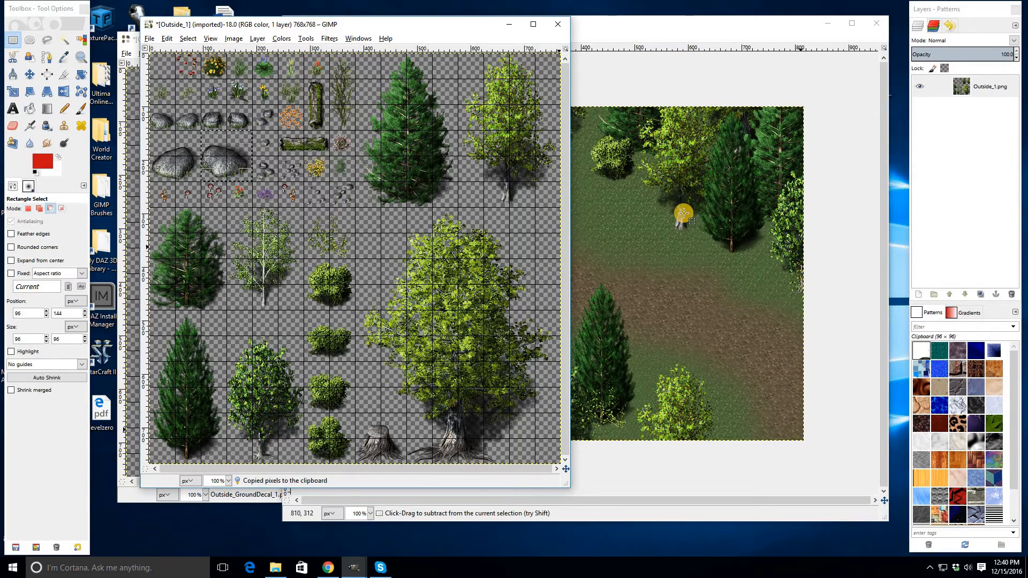
pyautogui.click(661, 229)
pyautogui.hotkey('ctrl', 'v')
pyautogui.moveTo(575, 199); pyautogui.dragTo(572, 167)
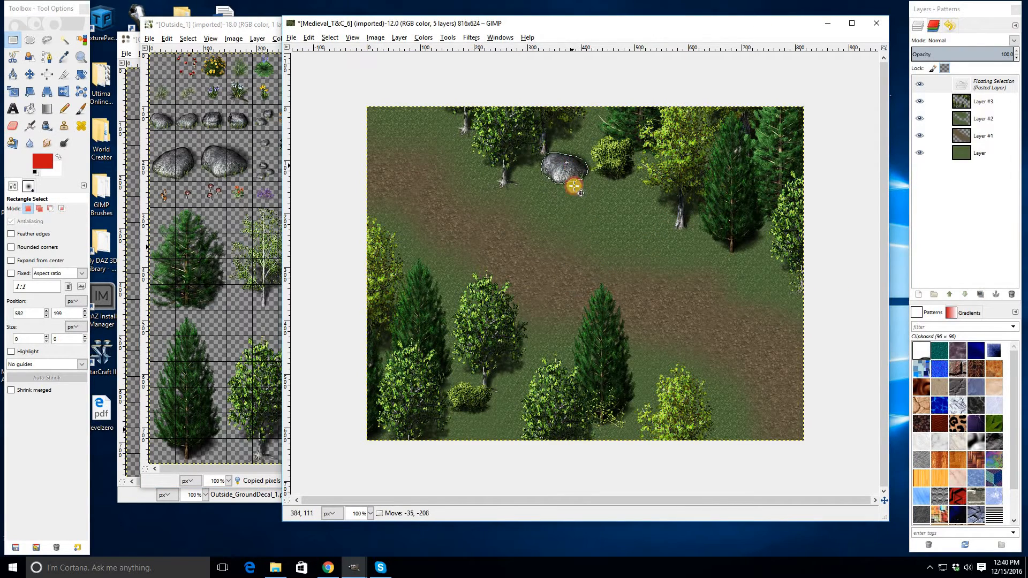
pyautogui.click(630, 247)
# - Copy the other large boulder from Outside_1 and place it at the map's bottom edge, left of the bottom-middle round tree
pyautogui.click(219, 167)
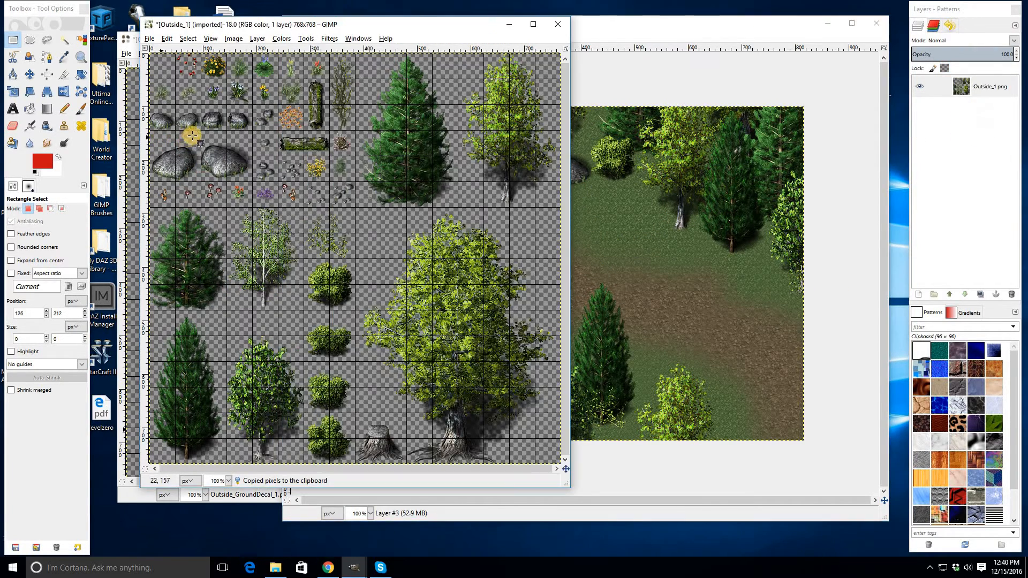
pyautogui.click(660, 234)
pyautogui.hotkey('ctrl', 'v')
pyautogui.moveTo(533, 303); pyautogui.dragTo(490, 424)
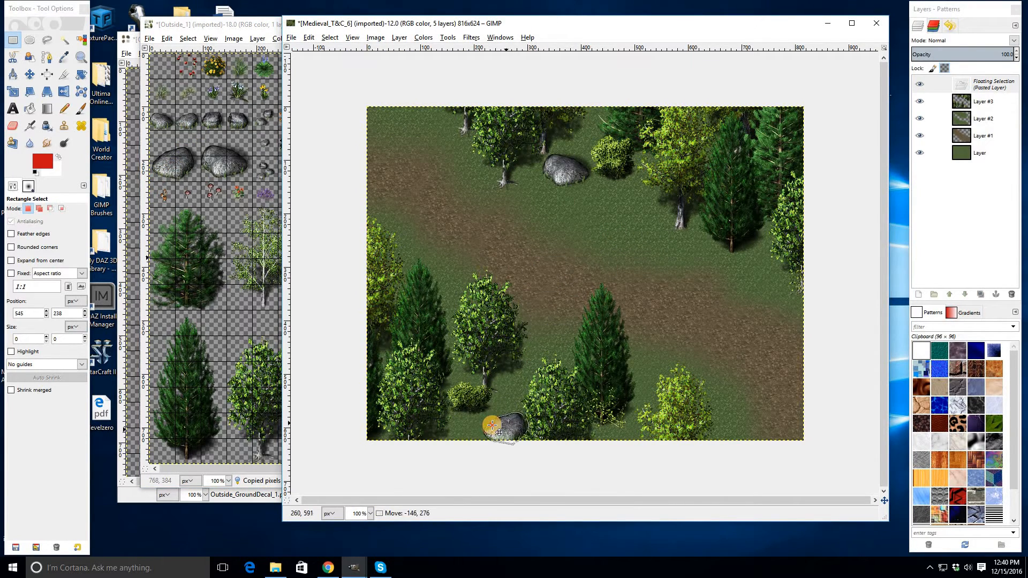
pyautogui.click(665, 330)
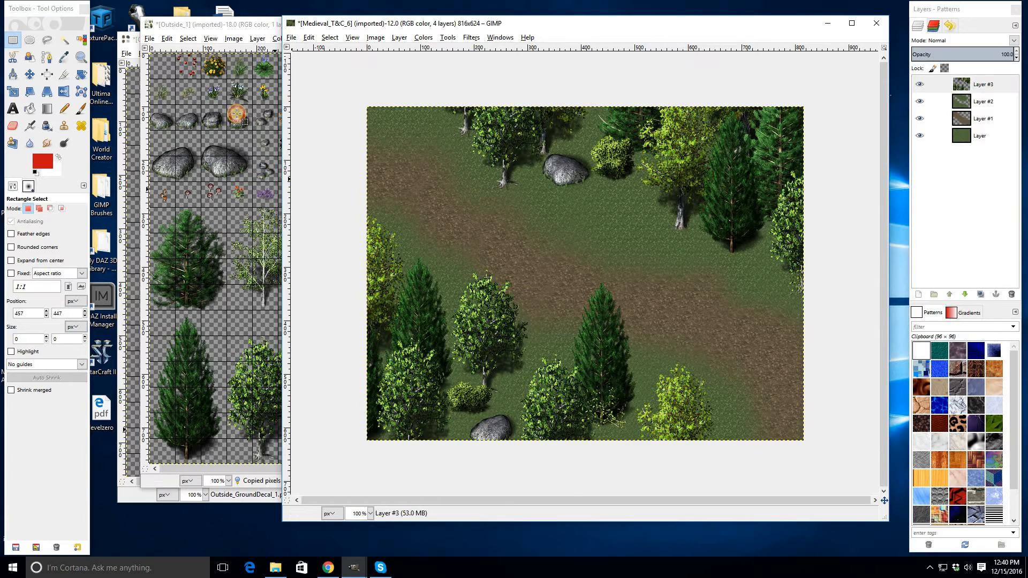
# - Copy the second 48 × 48 px rock in the small-rock row of Outside_1 and place it below-left of the upper boulder
pyautogui.click(221, 148)
pyautogui.moveTo(178, 102); pyautogui.dragTo(203, 128)
pyautogui.hotkey('ctrl', 'c')
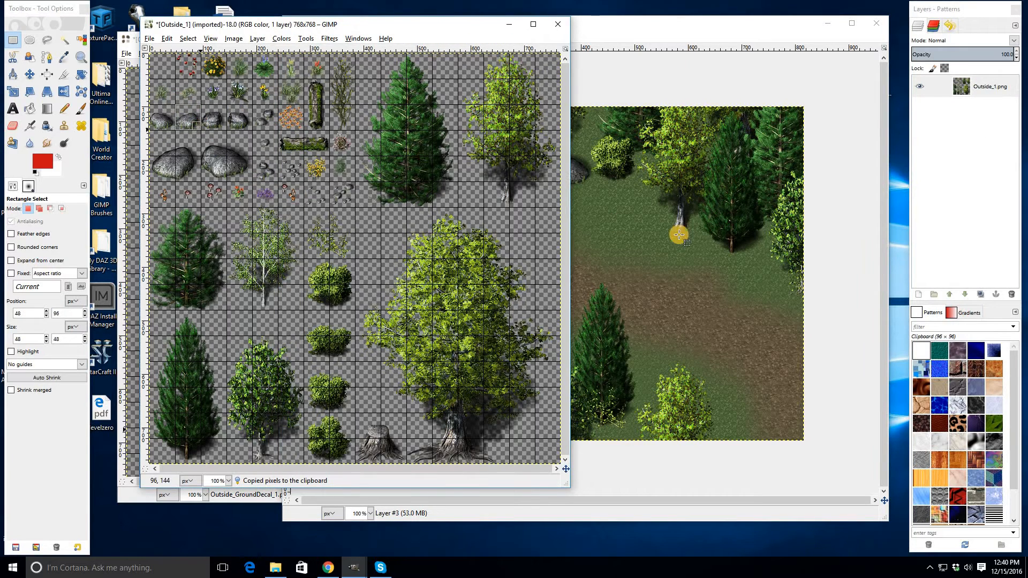
pyautogui.click(608, 246)
pyautogui.hotkey('ctrl', 'v')
pyautogui.moveTo(587, 279); pyautogui.dragTo(547, 192)
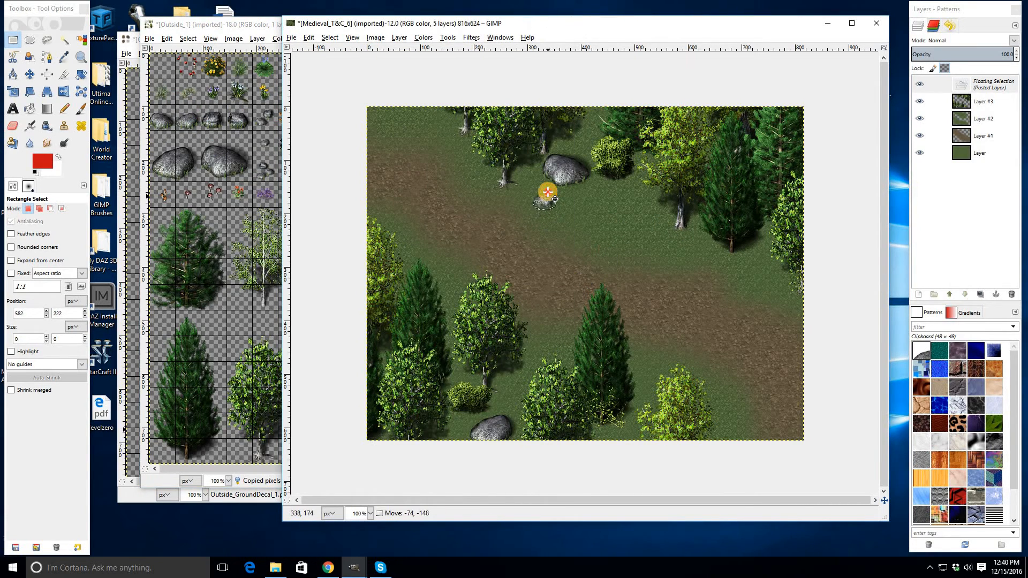
pyautogui.click(519, 246)
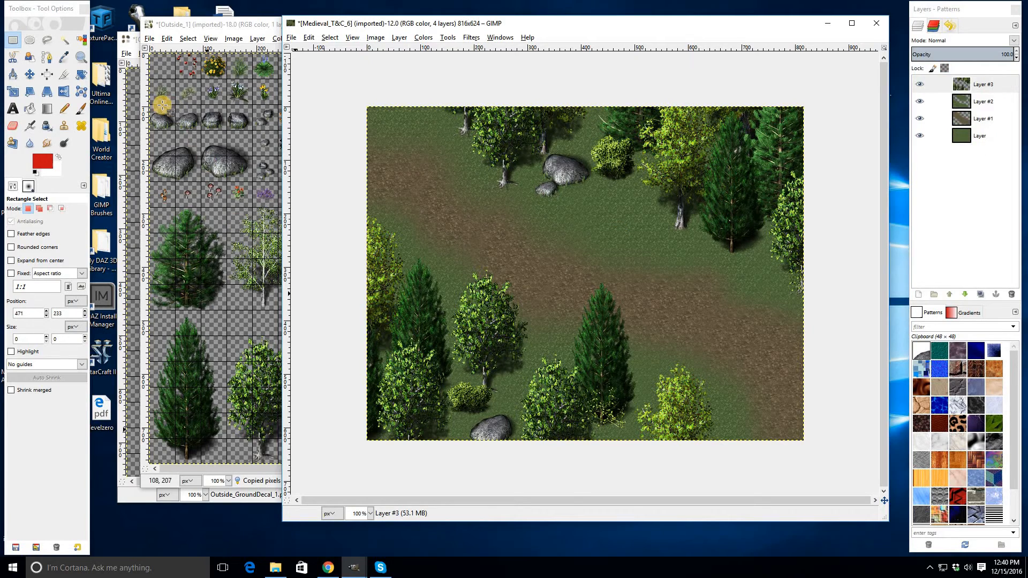
# - Copy the first 48 × 48 px rock in Outside_1's small-rock row and place it right of the bottom yellow-green tree
pyautogui.click(166, 106)
pyautogui.moveTo(174, 104); pyautogui.dragTo(151, 132)
pyautogui.hotkey('ctrl', 'c')
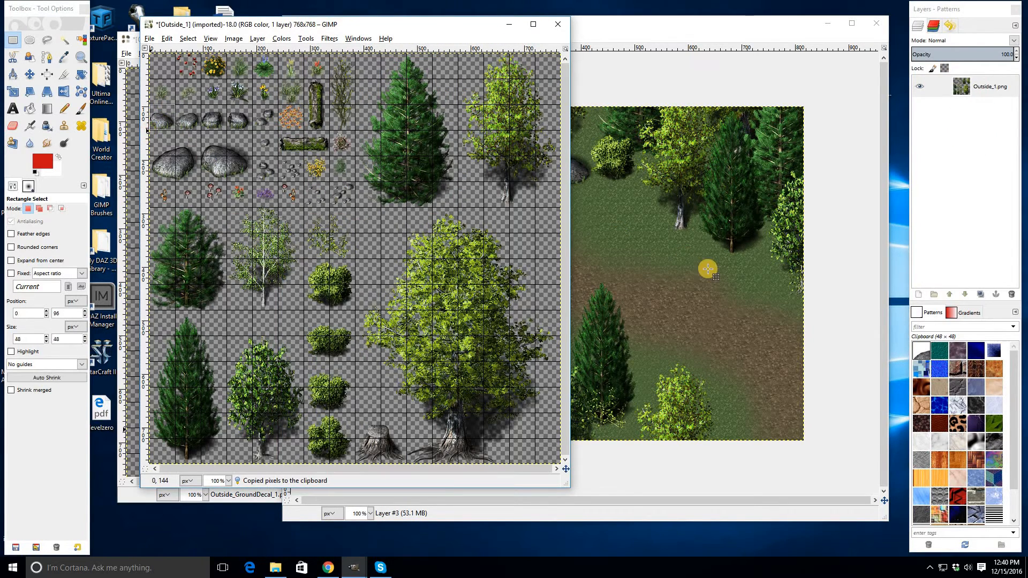
pyautogui.click(710, 268)
pyautogui.hotkey('ctrl', 'v')
pyautogui.moveTo(583, 278); pyautogui.dragTo(738, 407)
pyautogui.click(391, 205)
# - Copy the 48 × 48 px pebbles beside Outside_1's small-rock row and place them between the right-hand pine and the right-edge tree
pyautogui.click(220, 155)
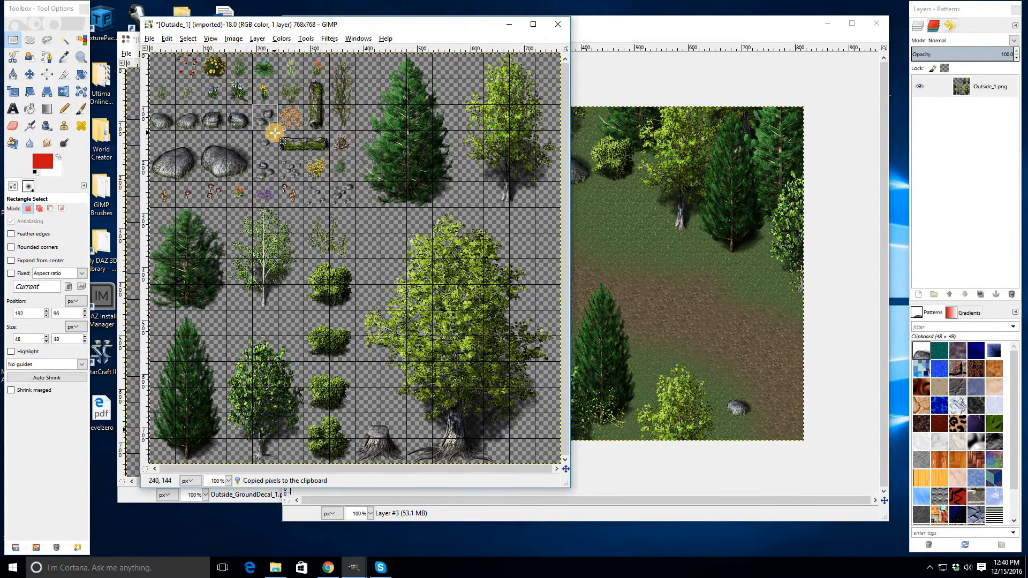
pyautogui.click(733, 217)
pyautogui.hotkey('ctrl', 'v')
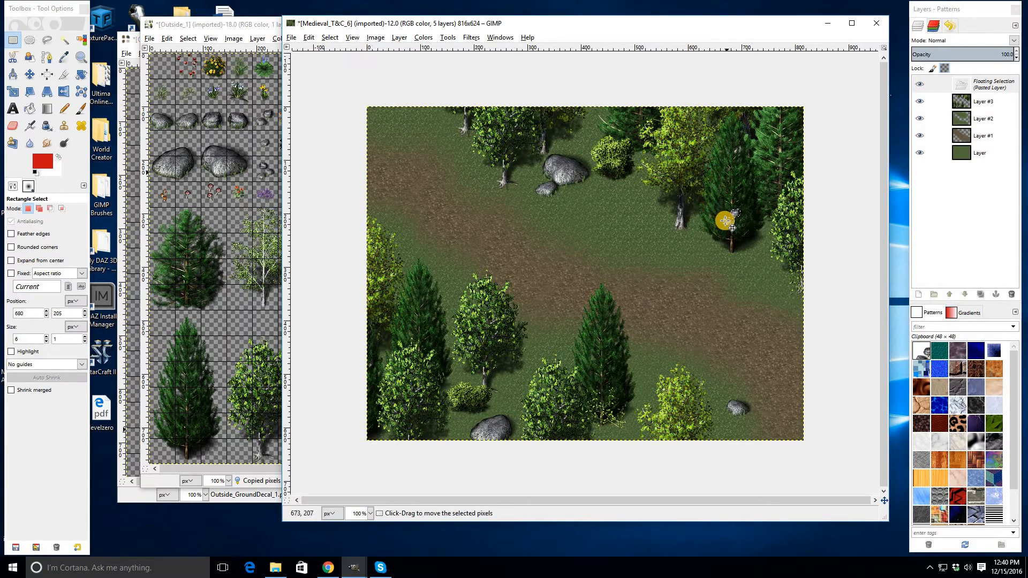
pyautogui.click(580, 280)
# - Copy the 48 × 48 px pebble cluster right of the large boulders in Outside_1 and place it in the map's upper-left grass
pyautogui.click(254, 132)
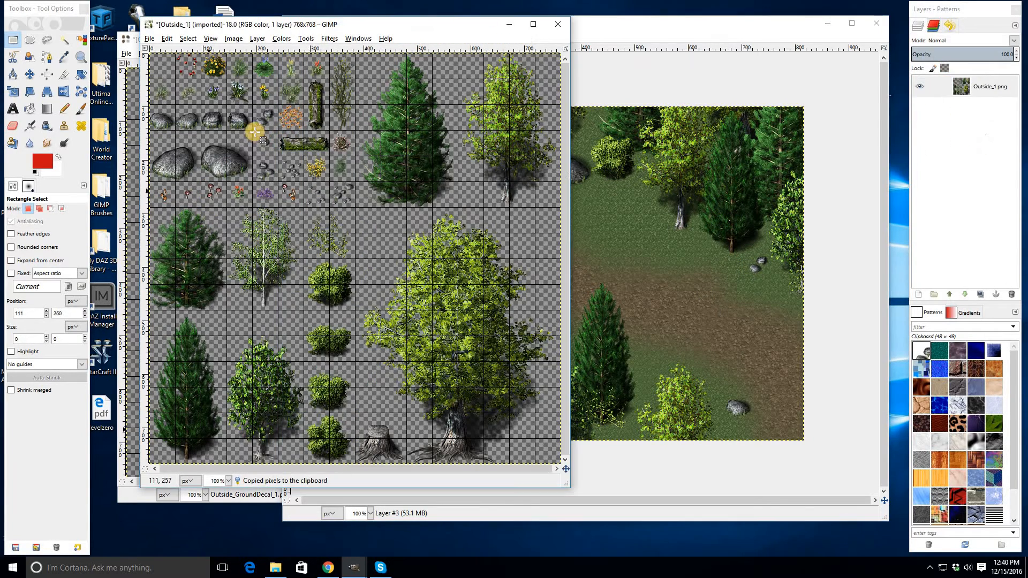
pyautogui.moveTo(254, 158); pyautogui.dragTo(278, 181)
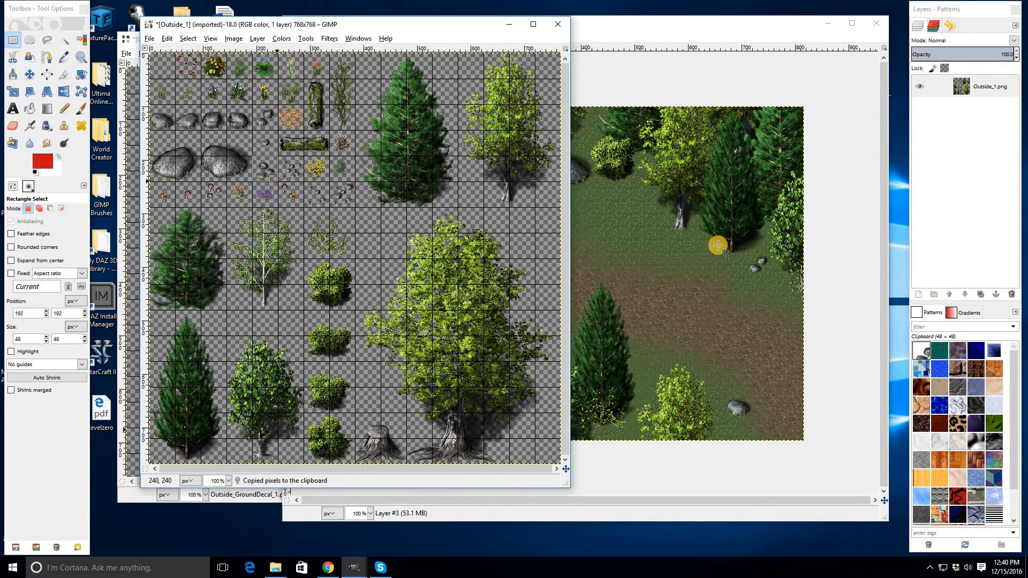
pyautogui.click(607, 270)
pyautogui.hotkey('ctrl', 'v')
pyautogui.moveTo(587, 277); pyautogui.dragTo(417, 130)
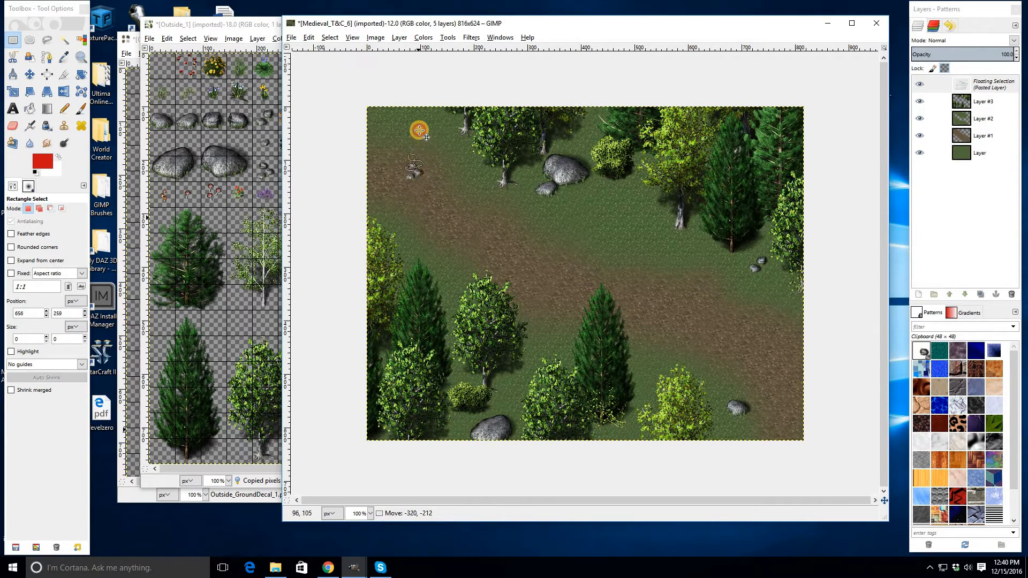
pyautogui.click(524, 211)
# - Copy the 48 × 48 px scattered pebbles at 240, 192 in Outside_1 and place them on the grass left of the yellow-green tree's trunk
pyautogui.click(271, 159)
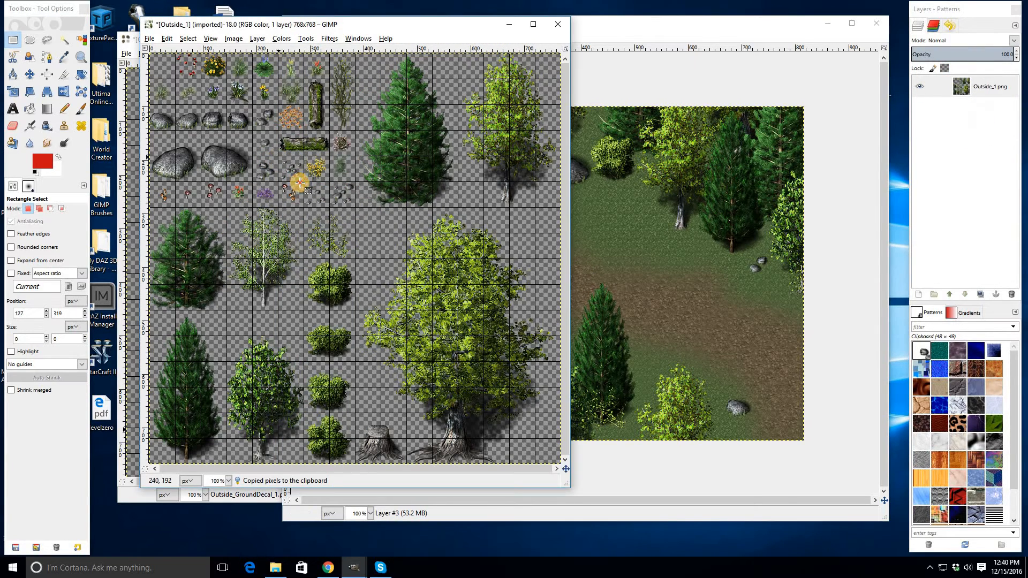
pyautogui.moveTo(300, 183); pyautogui.dragTo(304, 182)
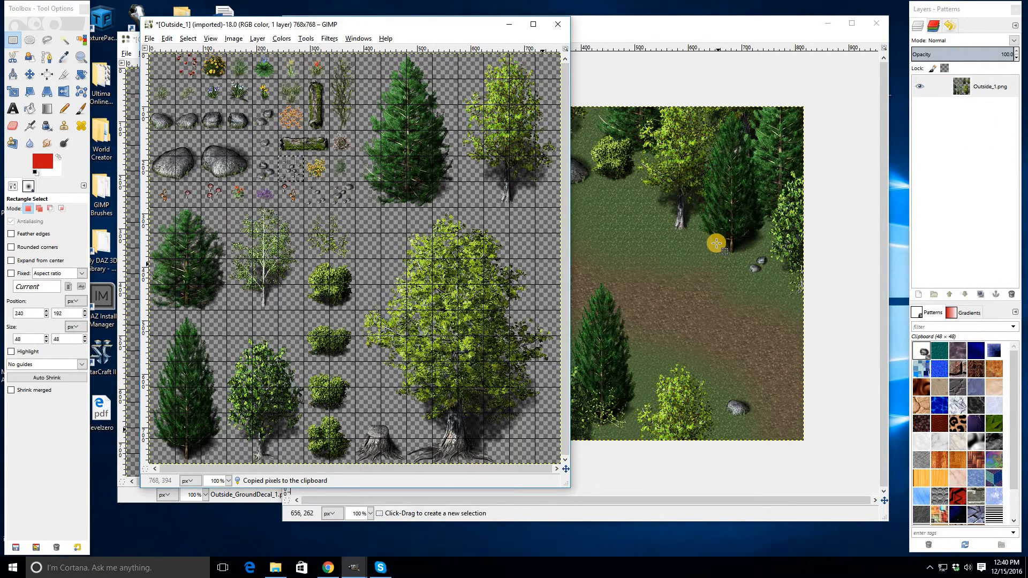
pyautogui.click(597, 241)
pyautogui.hotkey('ctrl', 'v')
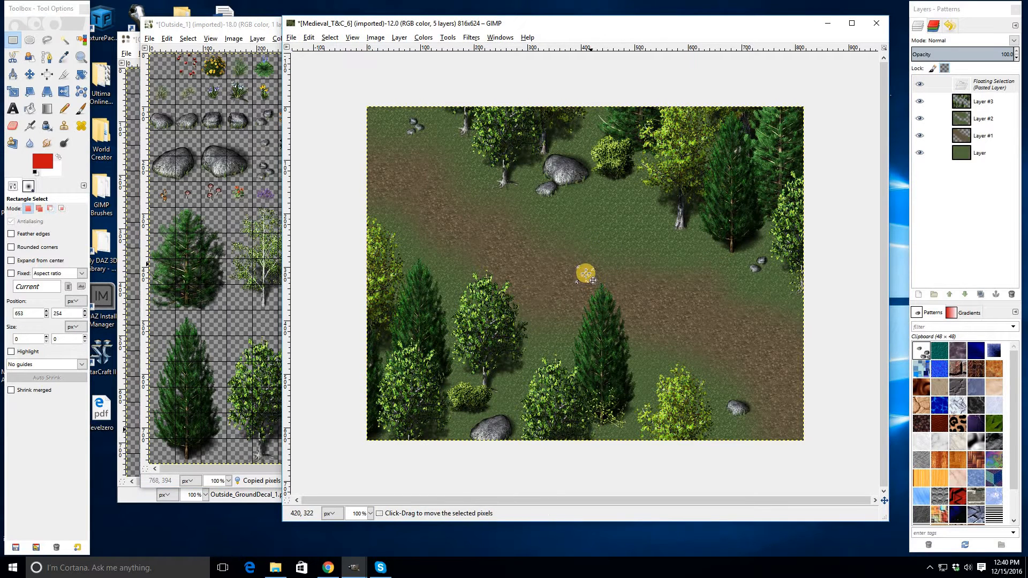
pyautogui.moveTo(586, 274); pyautogui.dragTo(619, 209)
pyautogui.click(717, 325)
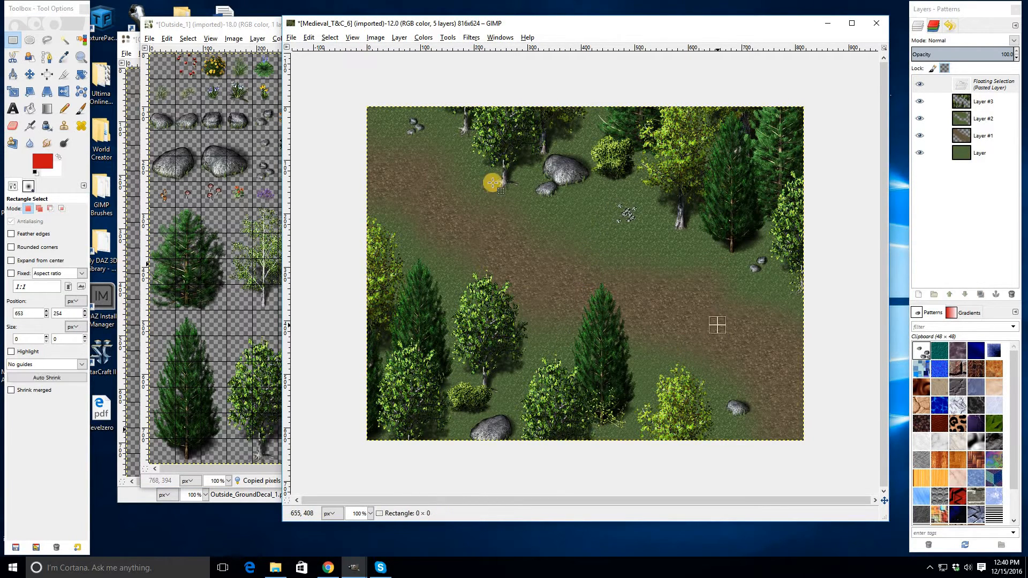
# - Paste another copy of the scattered pebbles and place it on the grass between the bottom pine and the bottom yellow-green tree
pyautogui.hotkey('ctrl', 'v')
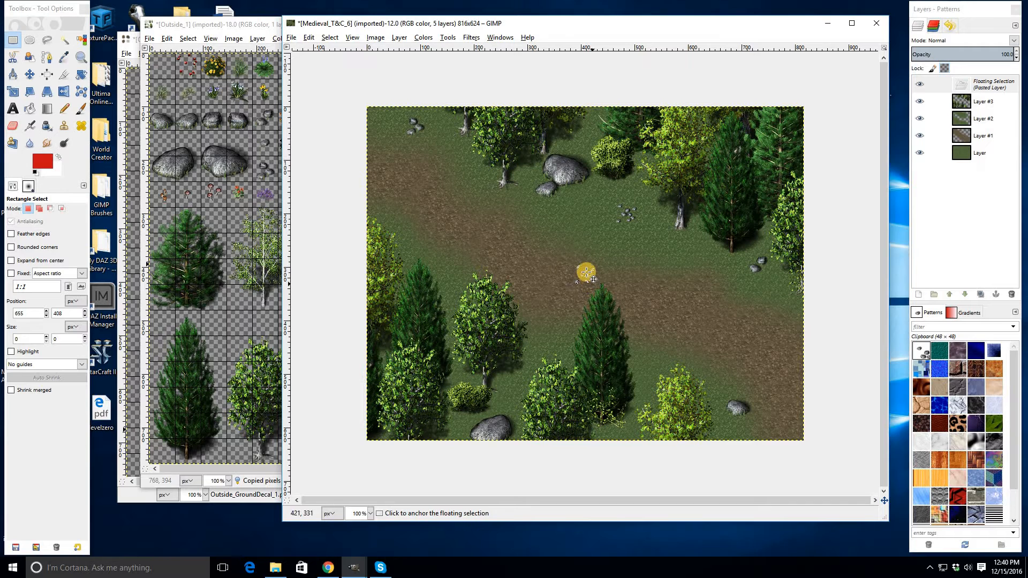
pyautogui.moveTo(586, 273); pyautogui.dragTo(650, 364)
pyautogui.click(744, 429)
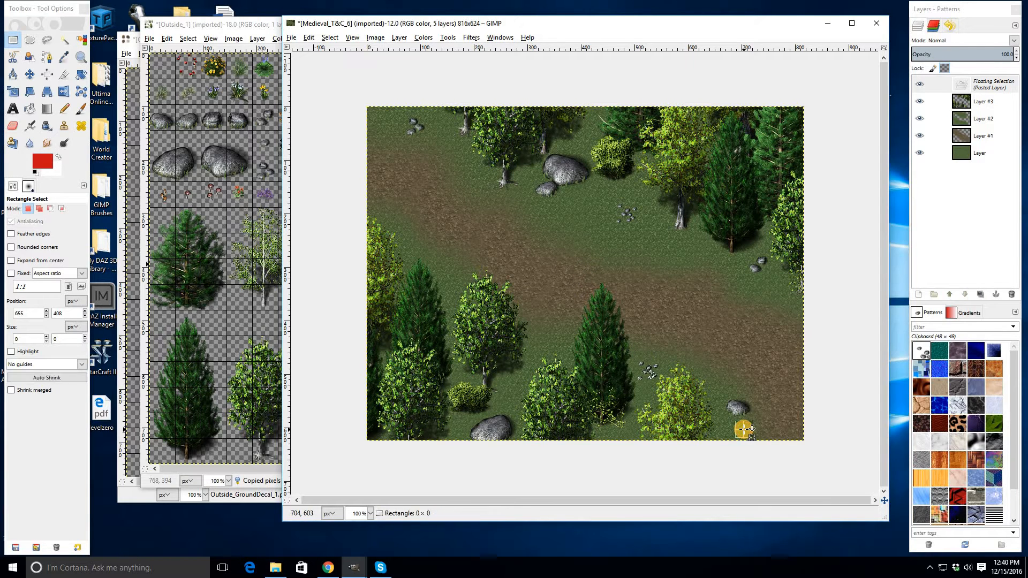
# - Copy the 48 × 48 px grass tuft at 0, 48 in Outside_1 and place it in the map at the foot of the large upper boulder
pyautogui.click(199, 183)
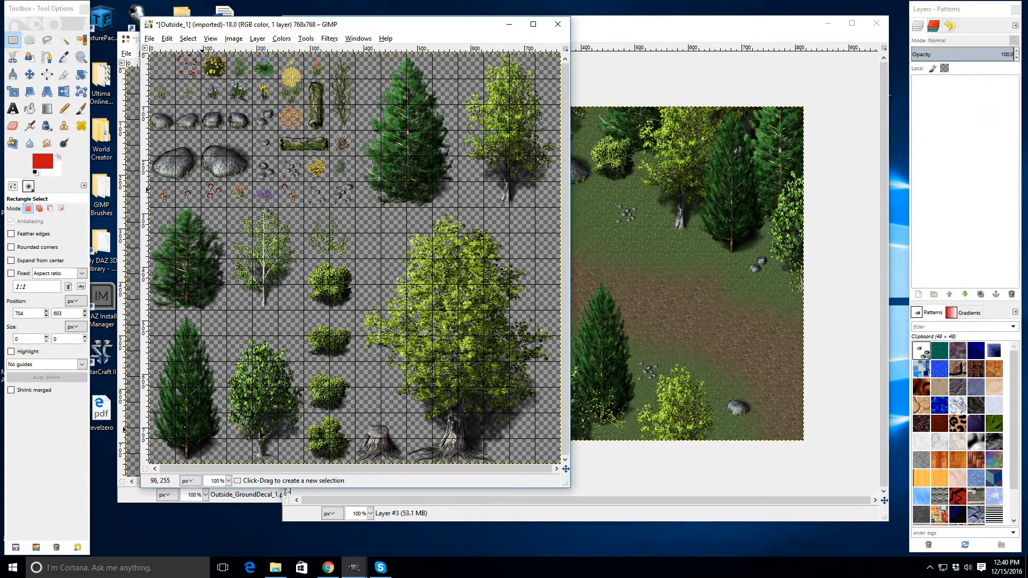
pyautogui.click(228, 55)
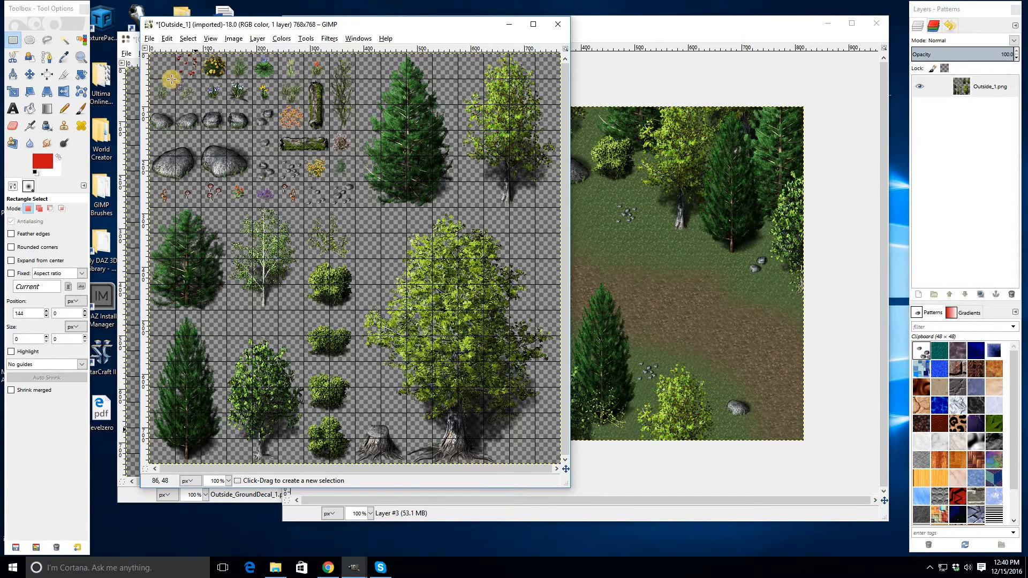
pyautogui.moveTo(153, 77); pyautogui.dragTo(170, 102)
pyautogui.hotkey('ctrl', 'c')
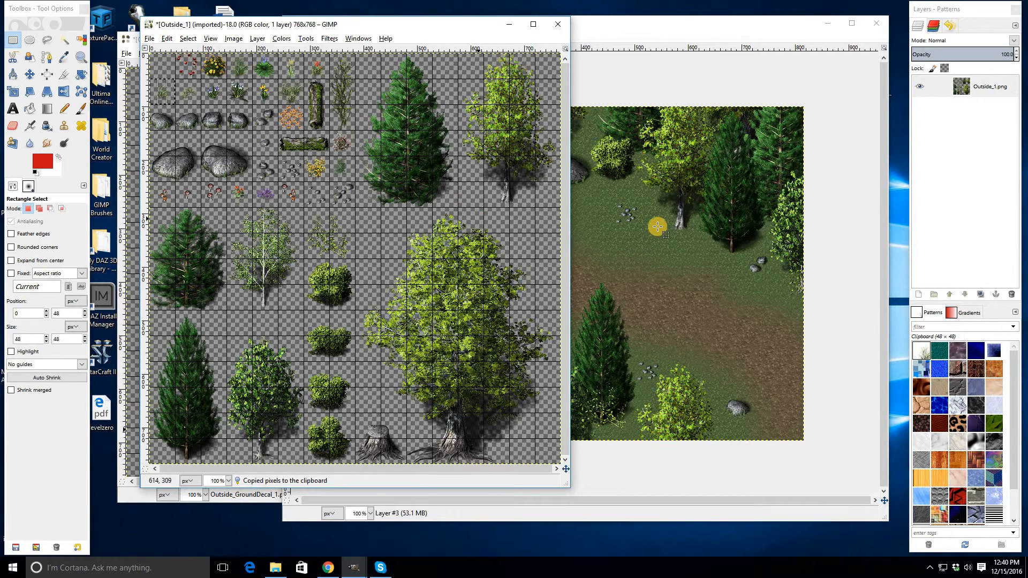
pyautogui.click(603, 255)
pyautogui.hotkey('ctrl', 'v')
pyautogui.moveTo(581, 273); pyautogui.dragTo(567, 188)
pyautogui.click(594, 235)
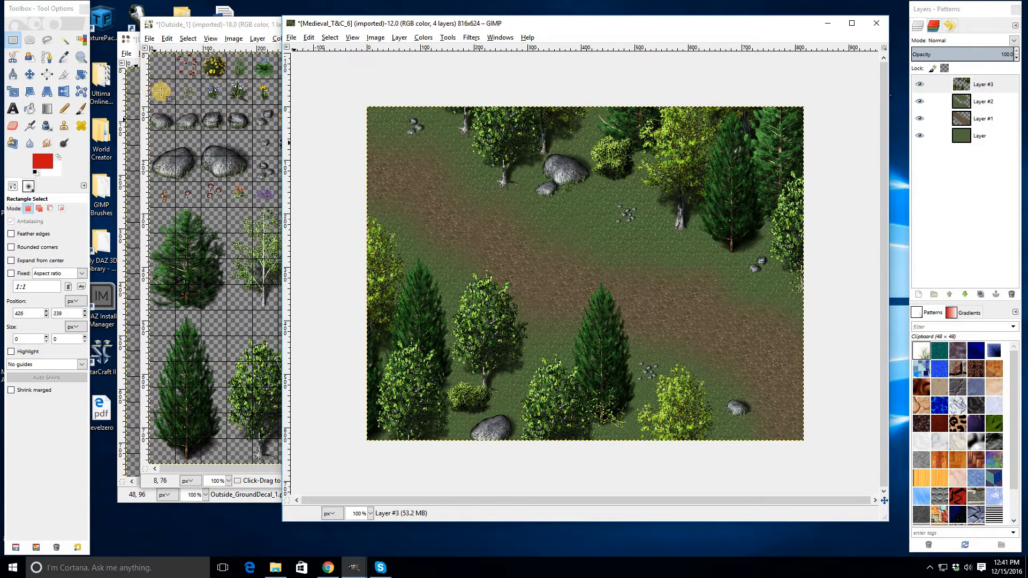
# - Set up the Paintbrush with the Clipboard brush at size 48
pyautogui.click(81, 110)
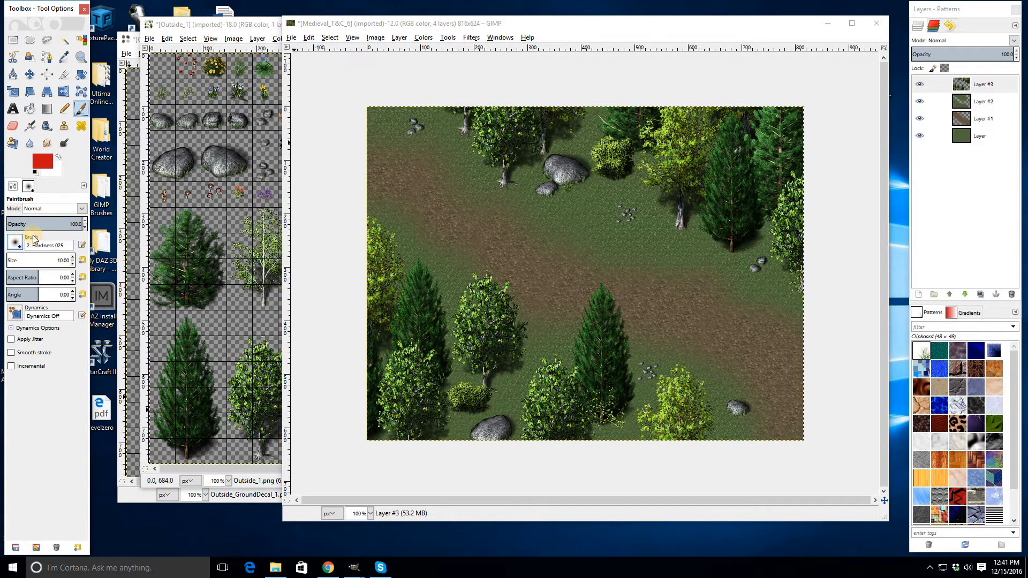
pyautogui.click(15, 242)
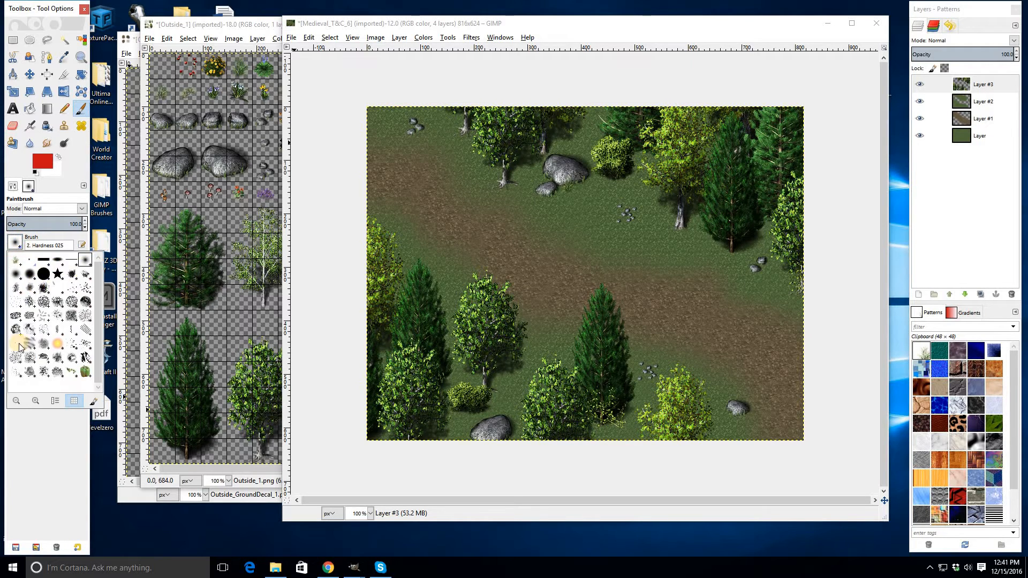
pyautogui.click(15, 262)
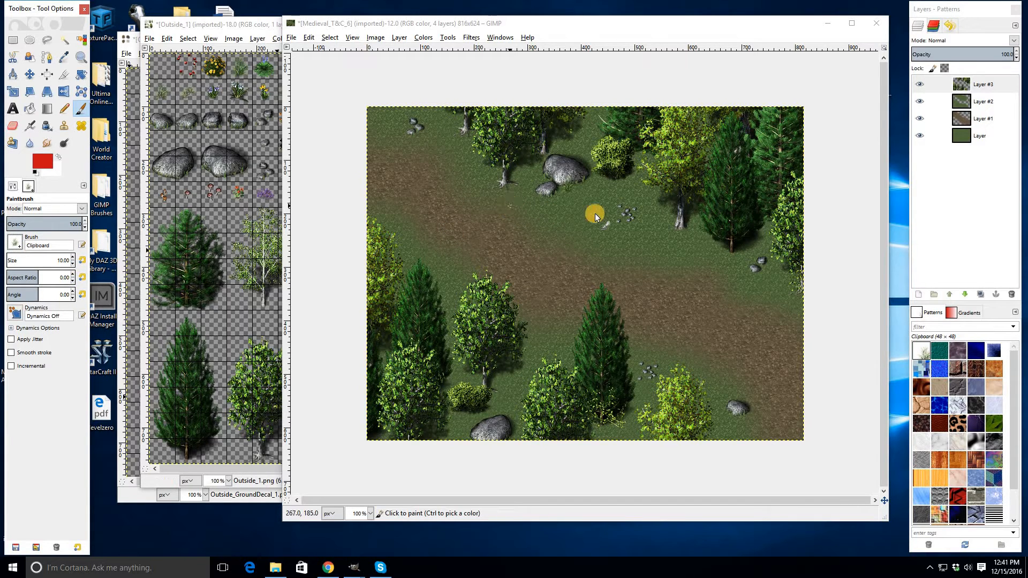
pyautogui.click(82, 260)
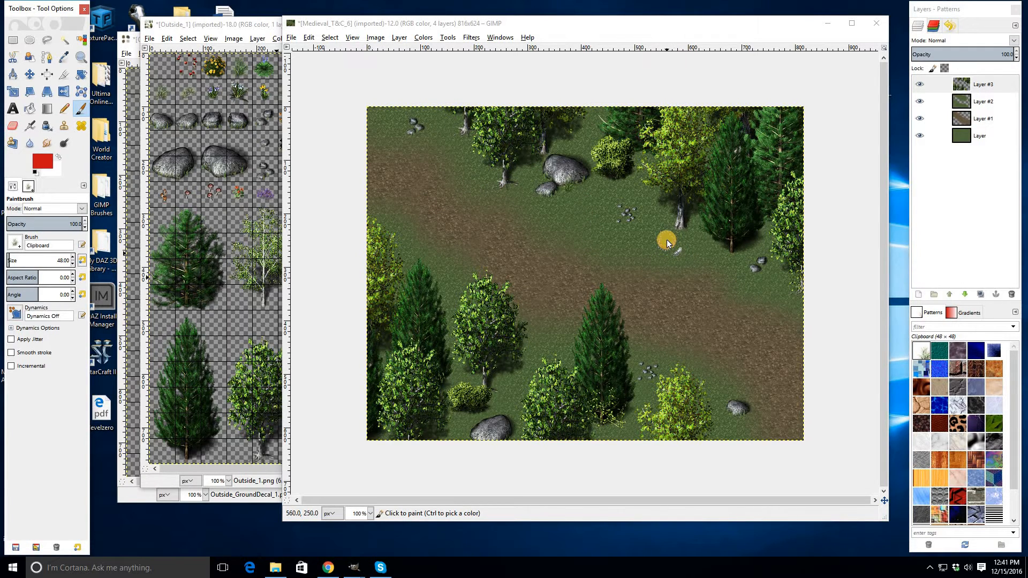
# - Stamp grass tufts at scattered spots on the grass on both sides of the dirt path
pyautogui.click(667, 242)
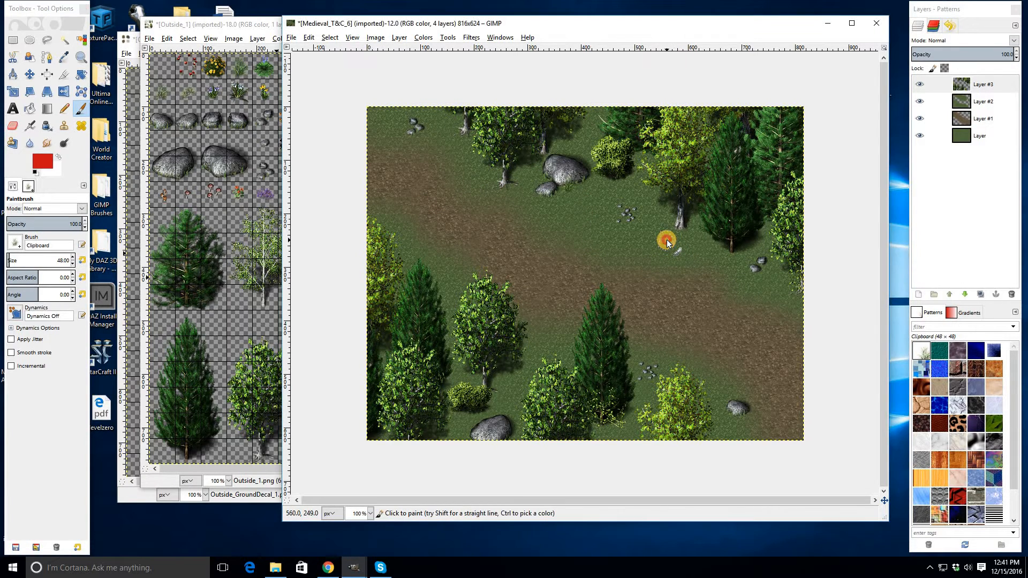
pyautogui.click(540, 341)
pyautogui.click(773, 277)
pyautogui.click(744, 427)
pyautogui.click(426, 134)
pyautogui.click(400, 222)
pyautogui.click(610, 248)
pyautogui.click(614, 256)
pyautogui.click(610, 259)
pyautogui.press('ctrl')
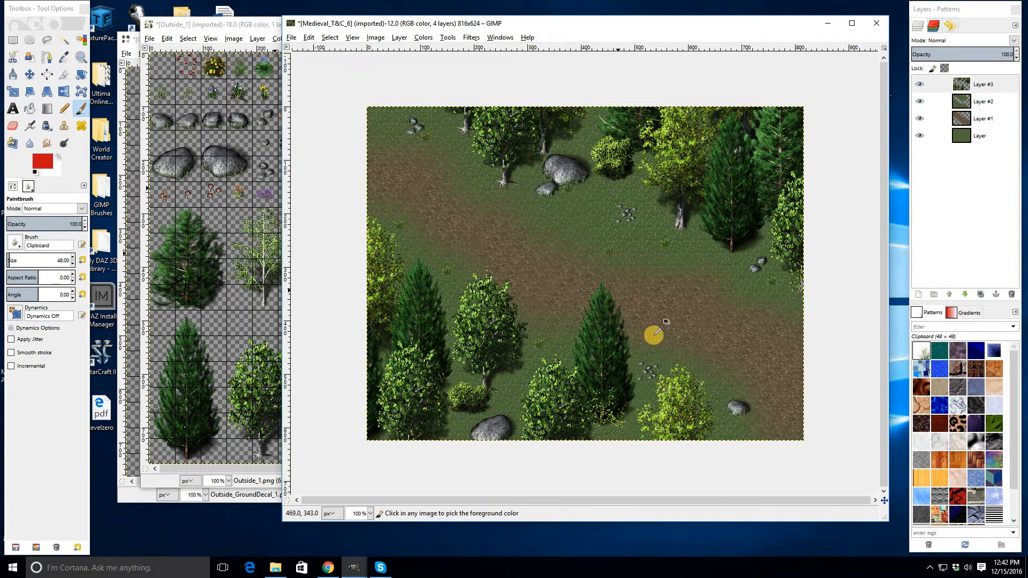
pyautogui.click(654, 333)
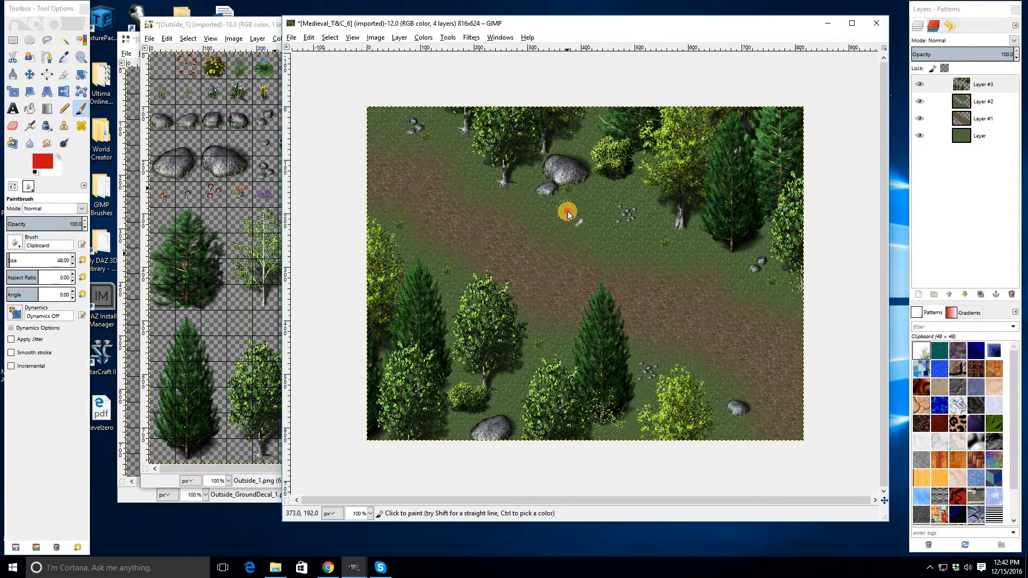
pyautogui.click(567, 211)
pyautogui.press('ctrl')
pyautogui.click(545, 218)
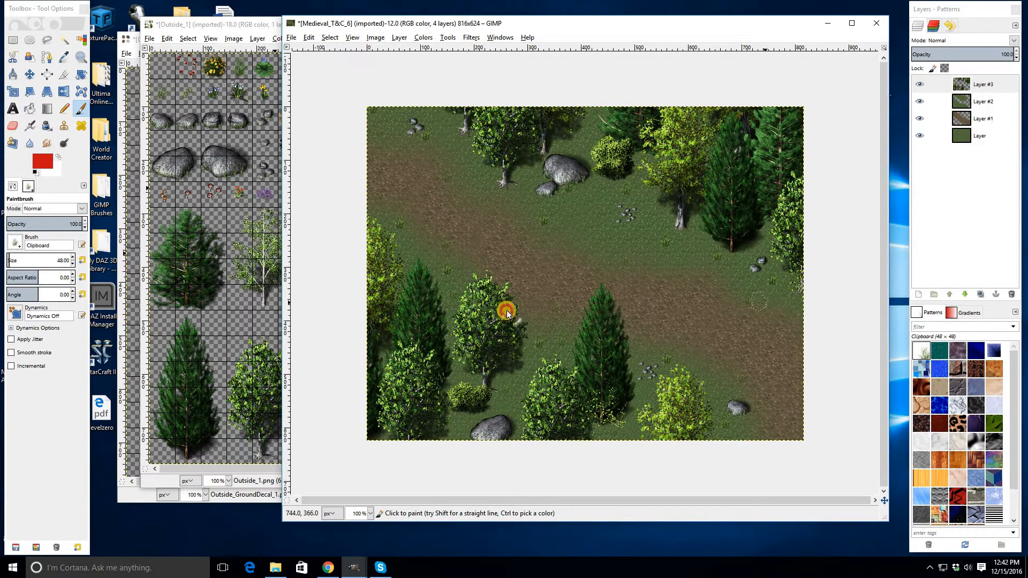
# - Open the Outside_5.png tileset and move its window clear of the map
pyautogui.press('r')
pyautogui.click(171, 174)
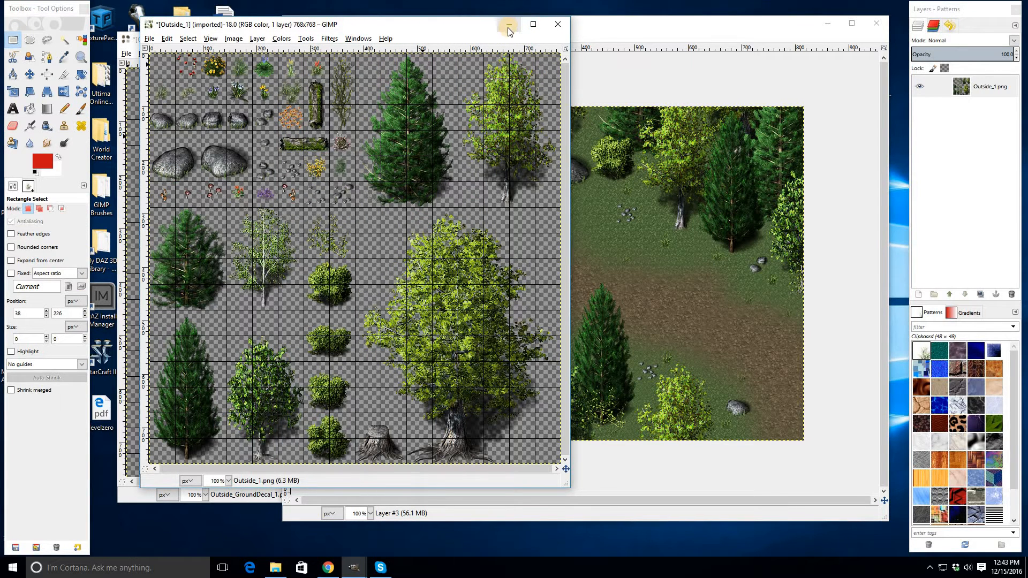
pyautogui.click(277, 568)
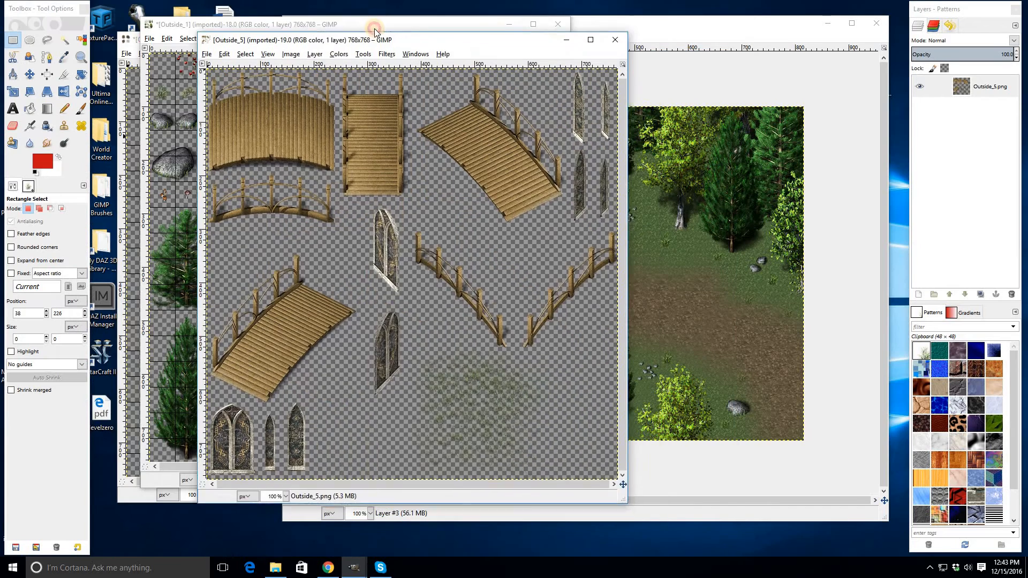
pyautogui.moveTo(375, 28); pyautogui.dragTo(301, 17)
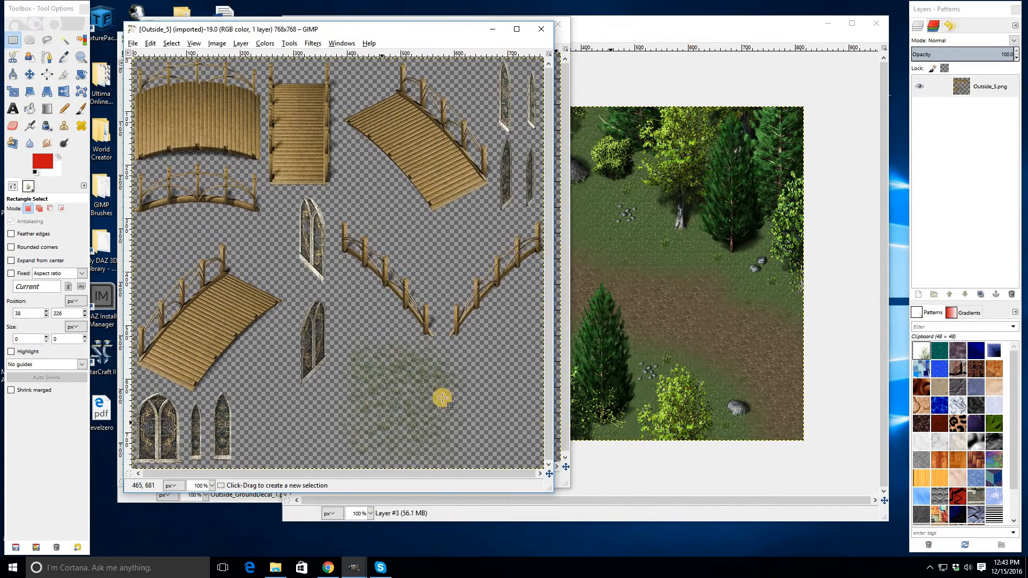
# - Turn on grid snapping and show the grid in the Outside_5 image
pyautogui.click(195, 44)
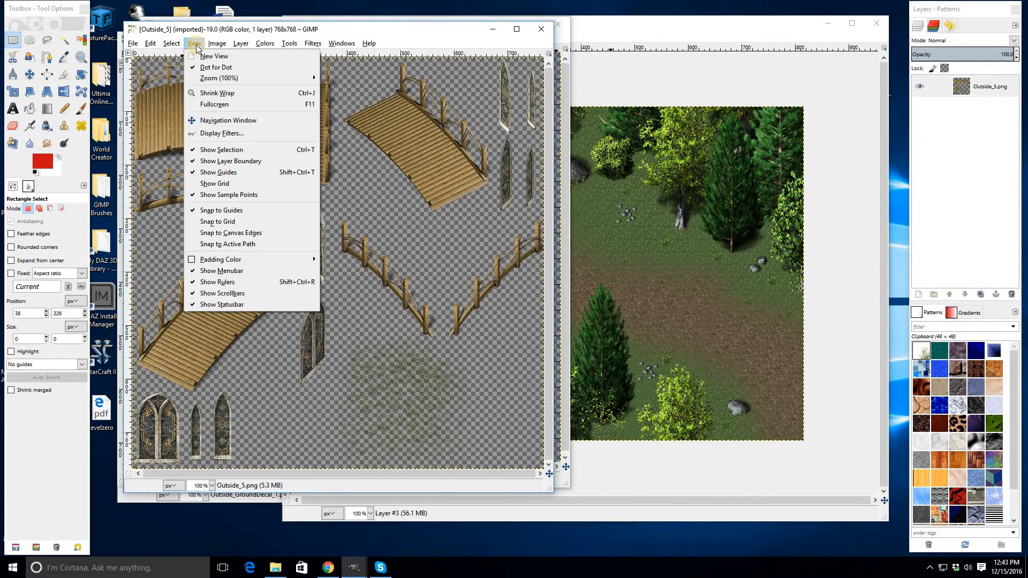
pyautogui.click(206, 222)
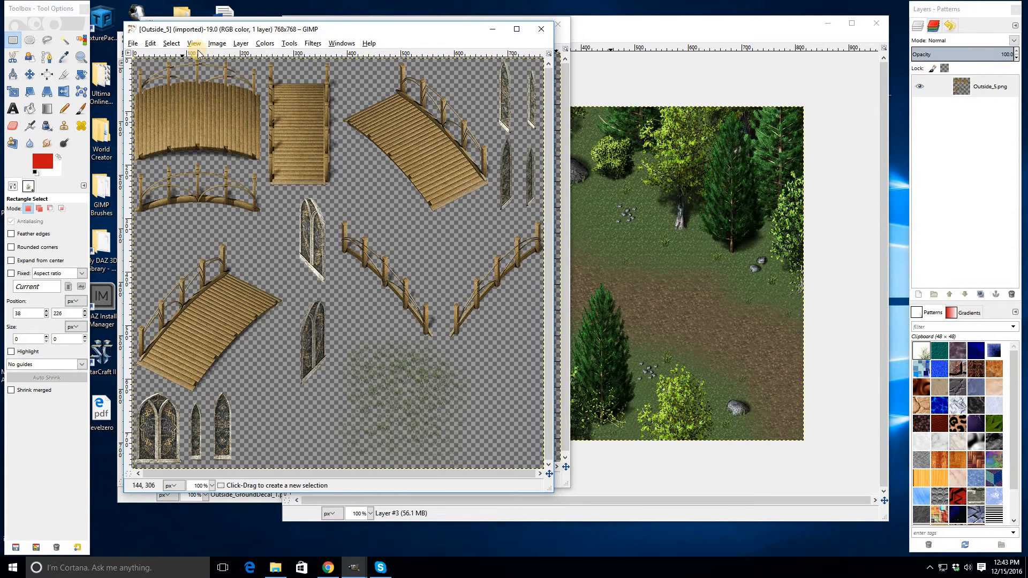
pyautogui.click(194, 43)
pyautogui.press('Return')
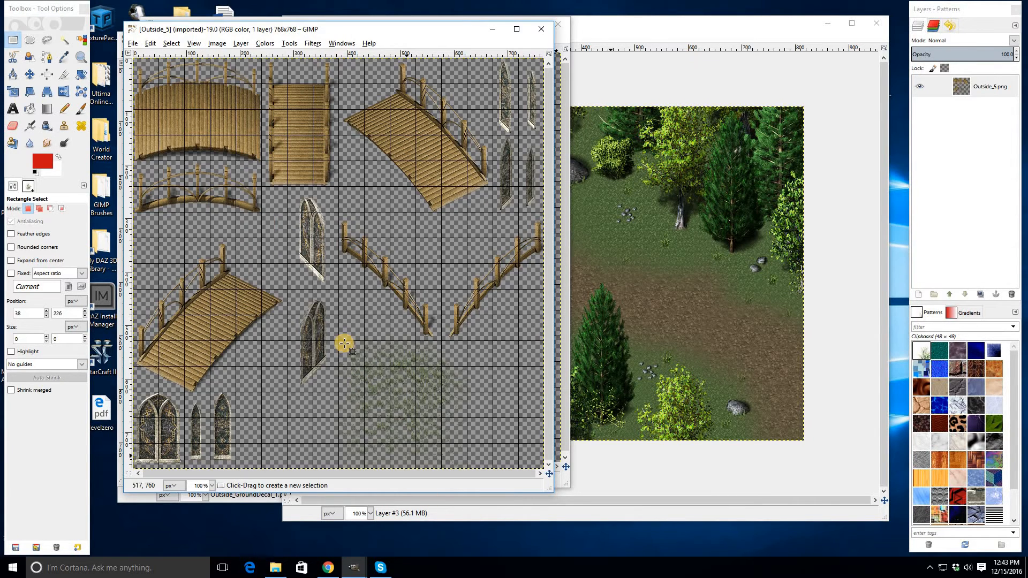
# - Copy the 240 × 240 px speckled grass texture at 384, 528 in Outside_5 and ready the Paintbrush with it at size 240 on the map
pyautogui.moveTo(340, 340); pyautogui.dragTo(467, 467)
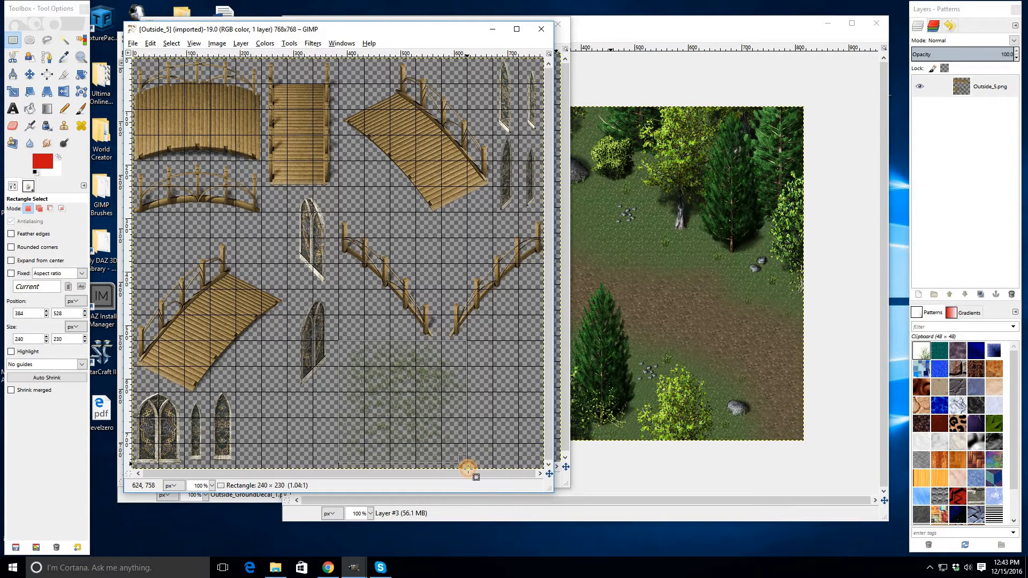
pyautogui.moveTo(542, 430); pyautogui.dragTo(542, 430)
pyautogui.hotkey('ctrl', 'c')
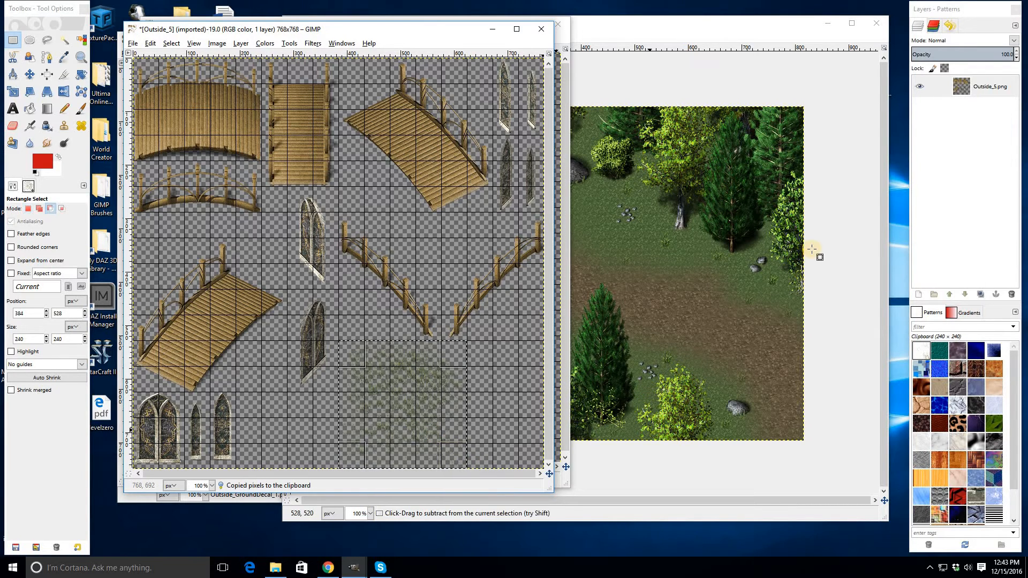
pyautogui.hotkey('alt', 'Tab')
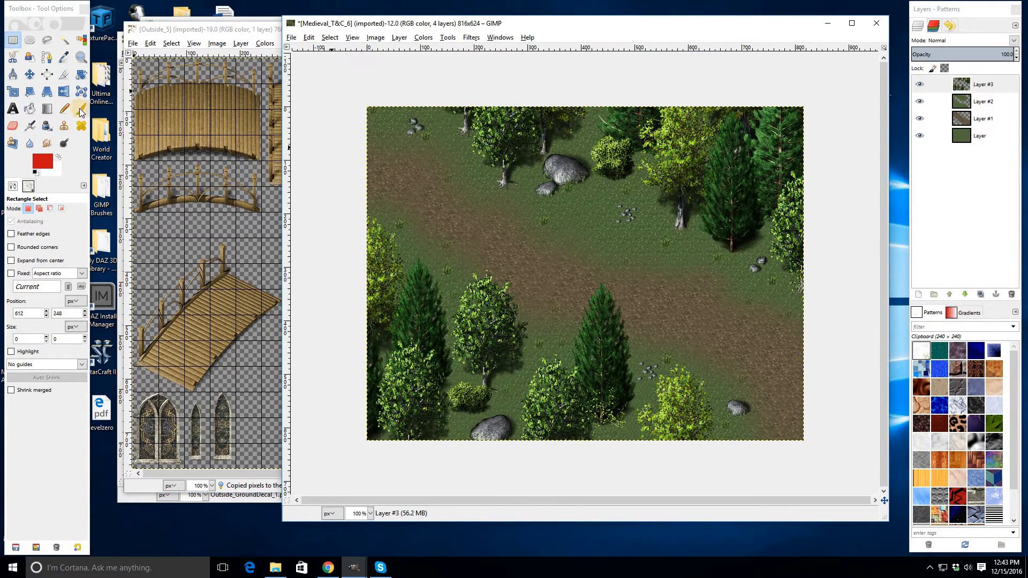
pyautogui.click(81, 109)
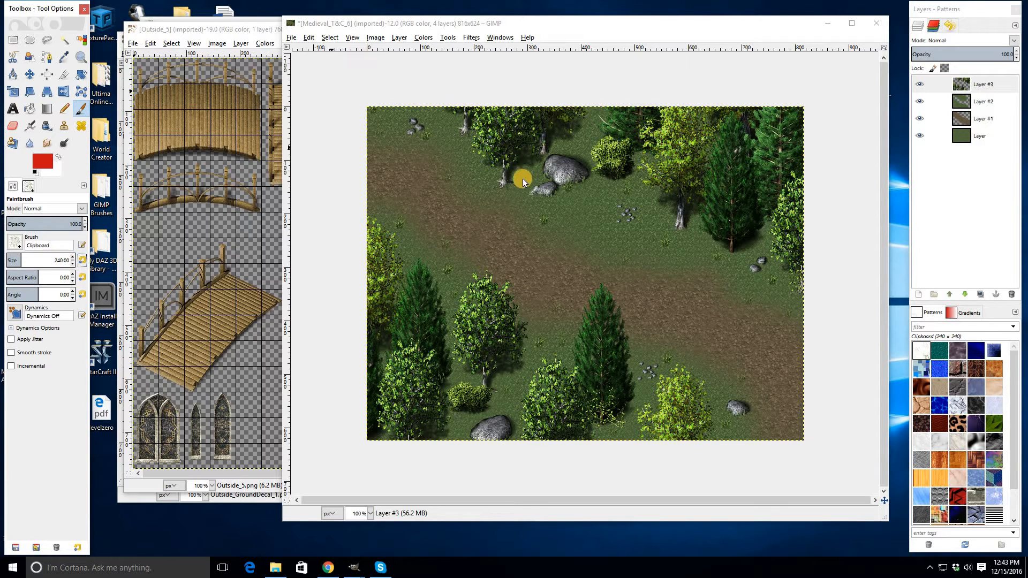
pyautogui.click(589, 182)
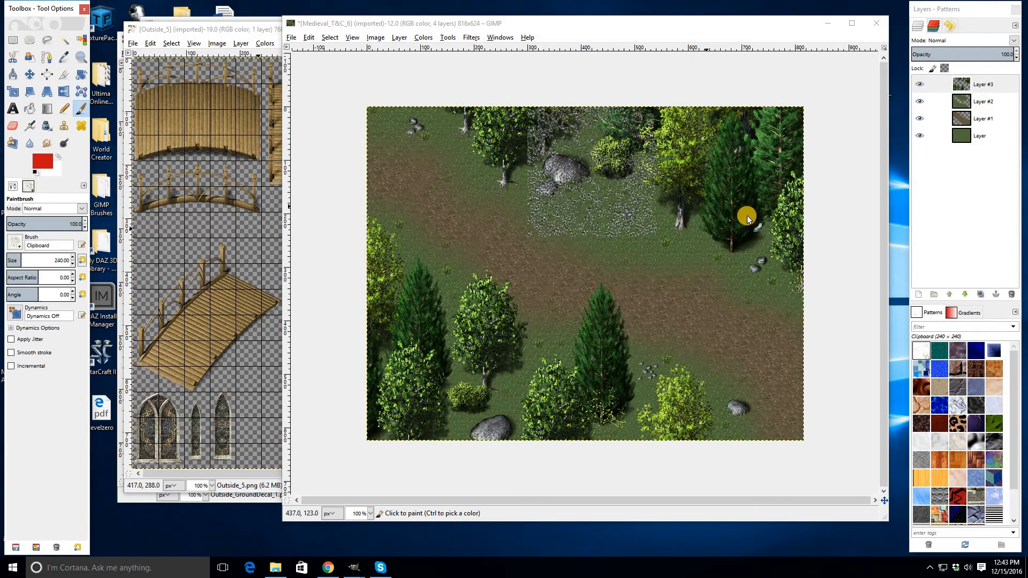
pyautogui.hotkey('ctrl', 'z')
pyautogui.click(687, 187)
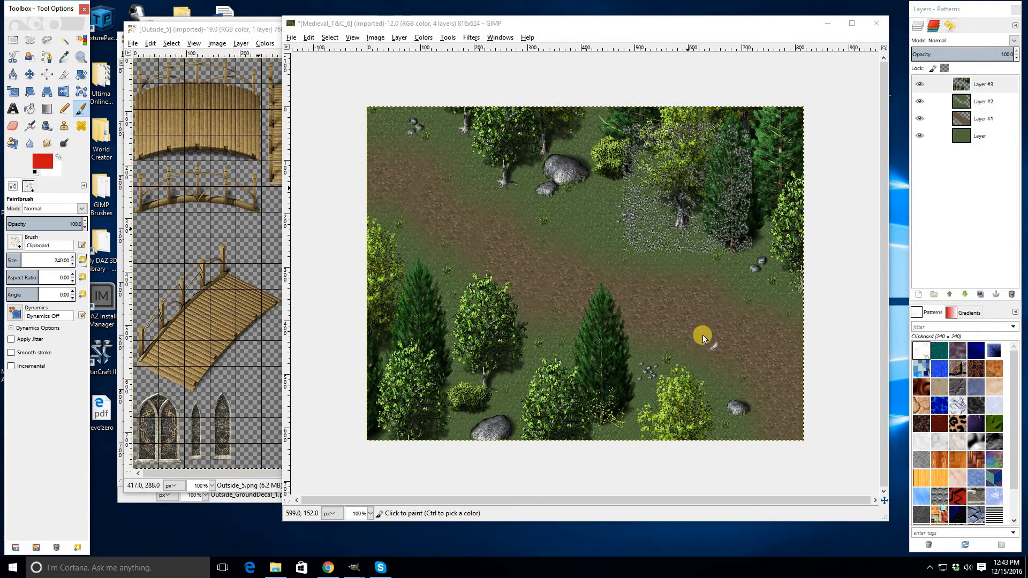
pyautogui.hotkey('ctrl', 'z')
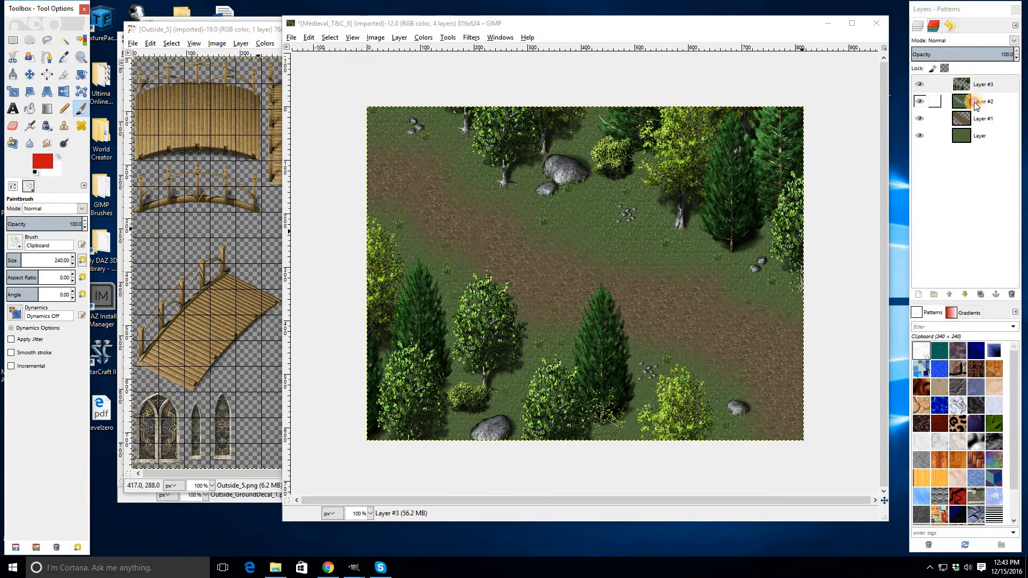
# - Create a new layer directly above Layer #2 in the map image
pyautogui.rightClick(975, 106)
pyautogui.click(930, 127)
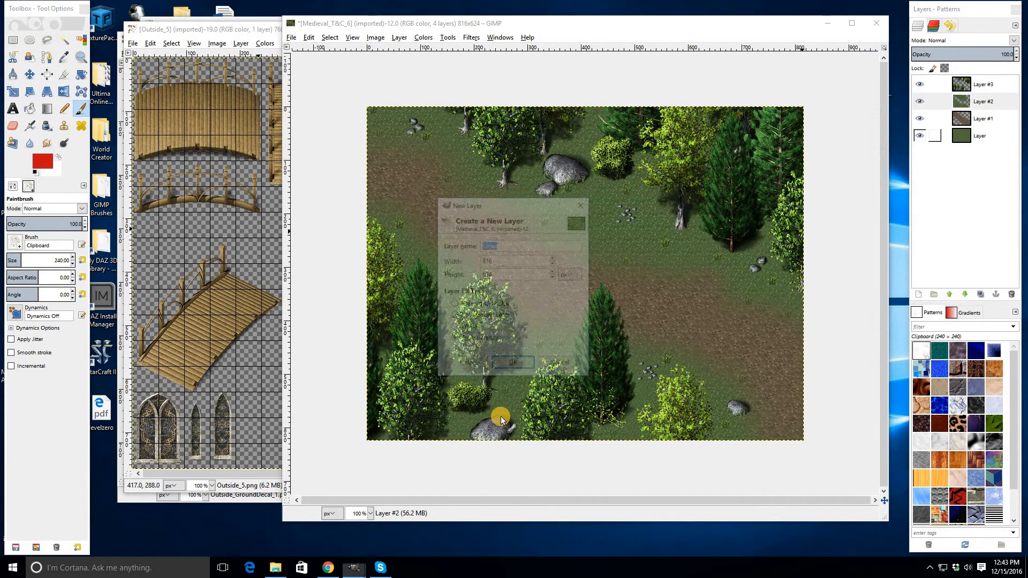
pyautogui.click(518, 365)
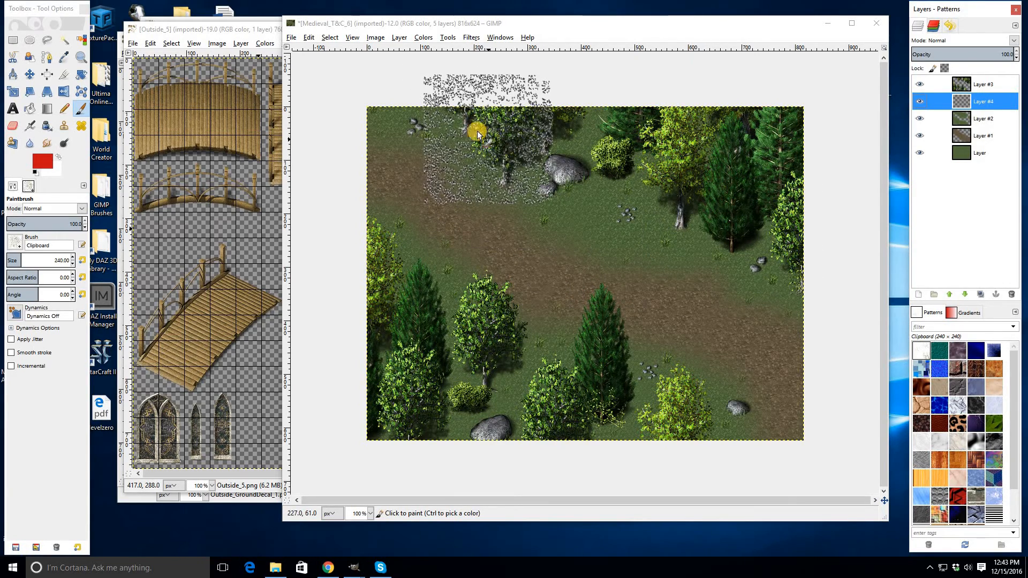
# - Stamp the 240 px grass texture on Layer #4 across the grassy area above the path, out to the map's right side
pyautogui.click(479, 112)
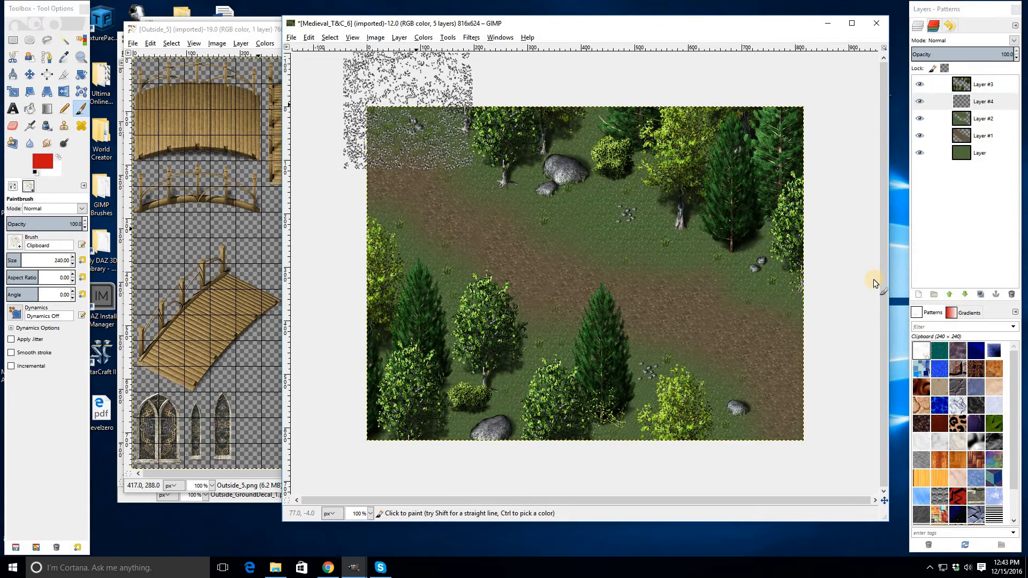
pyautogui.click(523, 168)
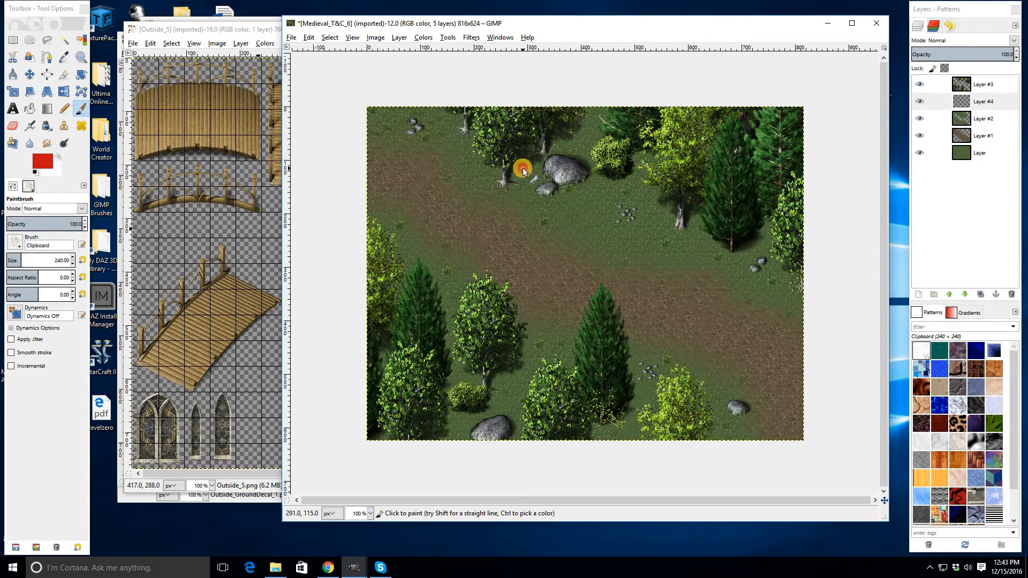
pyautogui.click(632, 219)
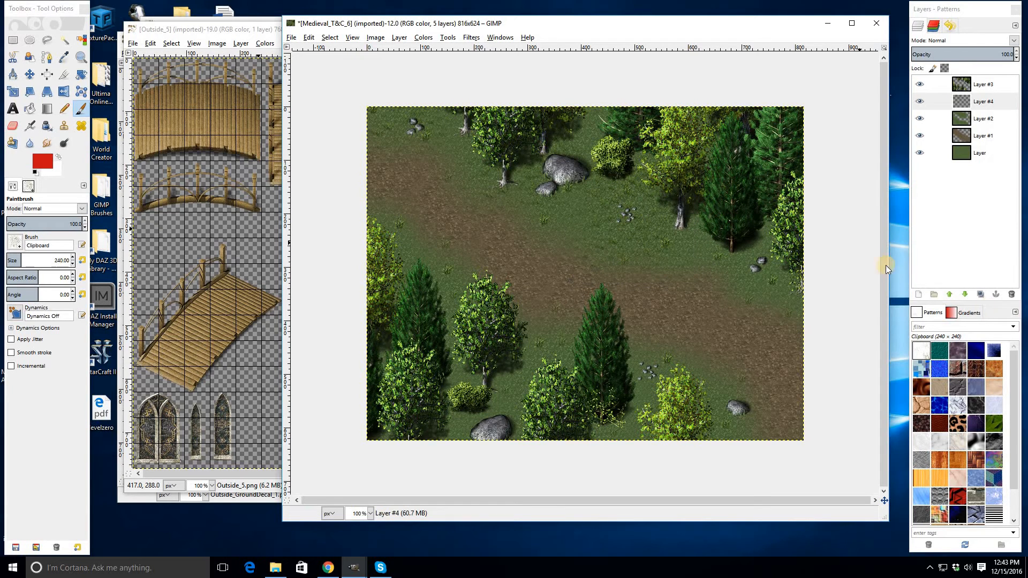
pyautogui.moveTo(776, 243)
pyautogui.mouseDown()
pyautogui.moveTo(764, 236)
pyautogui.moveTo(773, 247)
pyautogui.mouseUp()
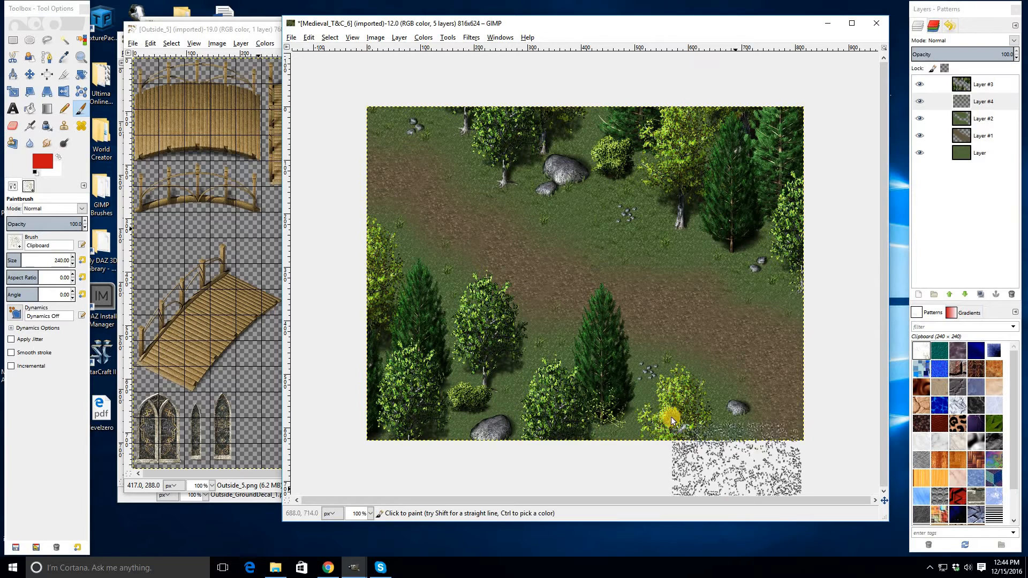
# - Stamp the grass texture over the grass below the path and at the map's left edge, plus once more near the upper-right pine
pyautogui.click(713, 426)
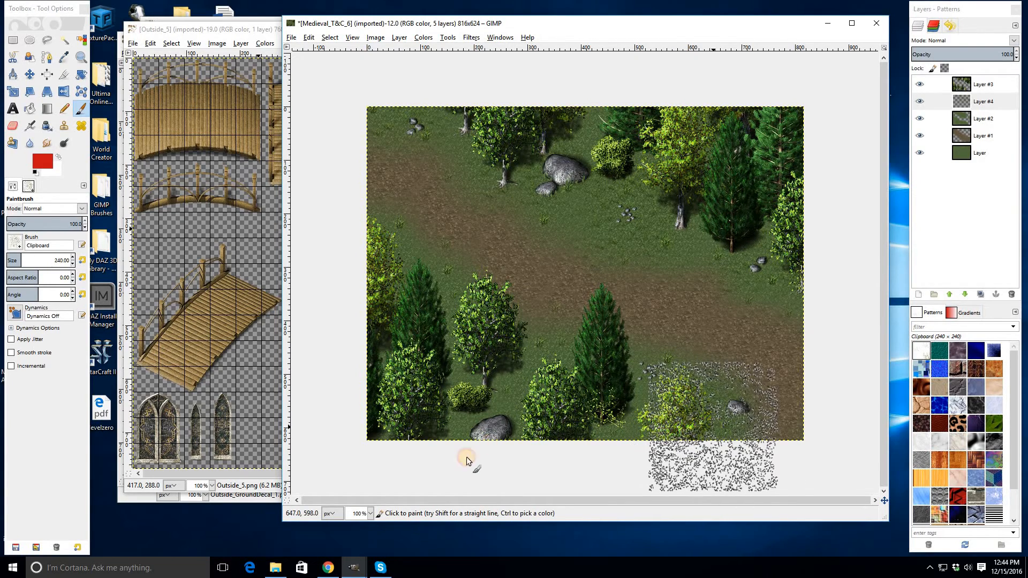
pyautogui.click(643, 390)
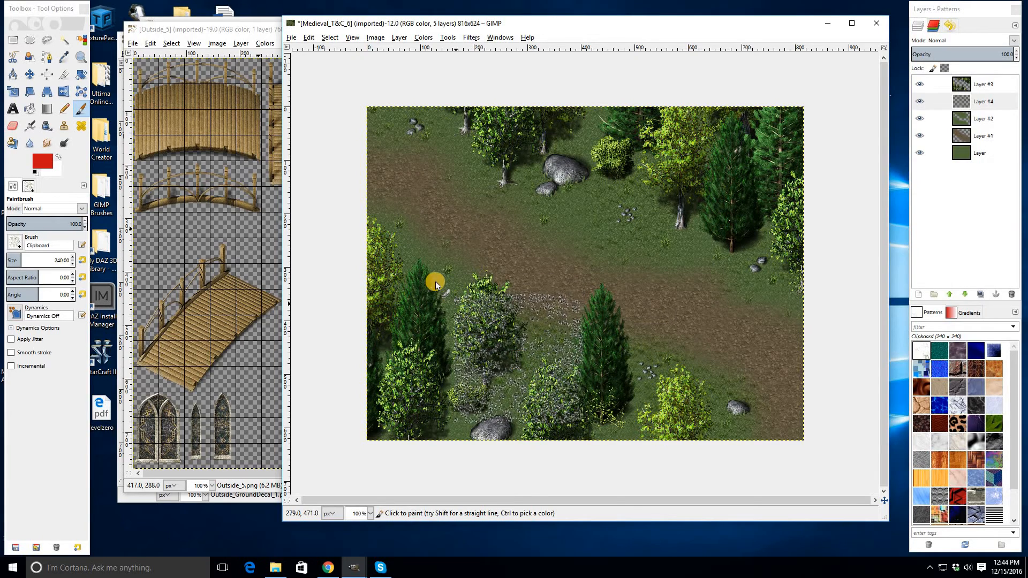
pyautogui.click(358, 256)
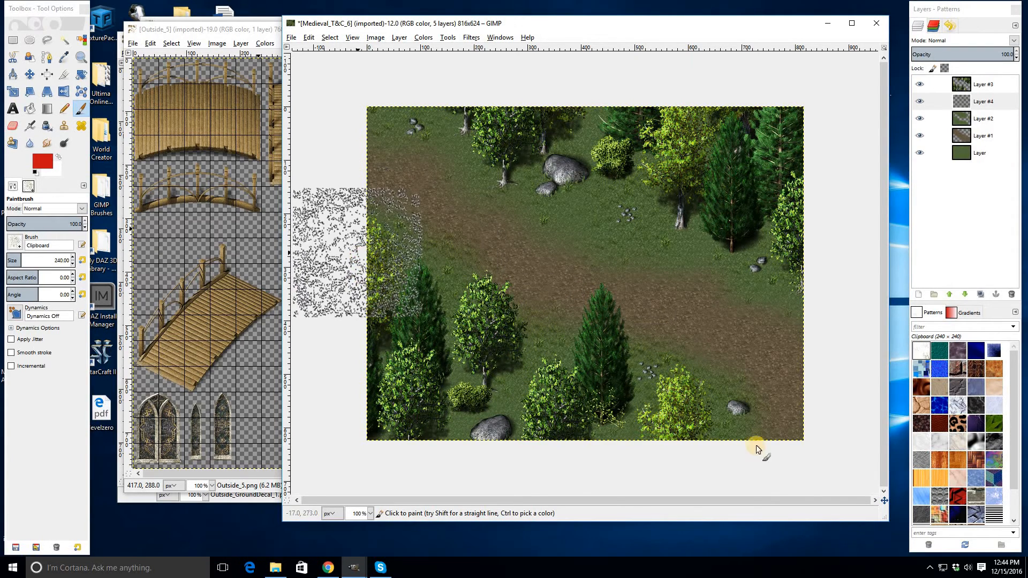
pyautogui.click(470, 421)
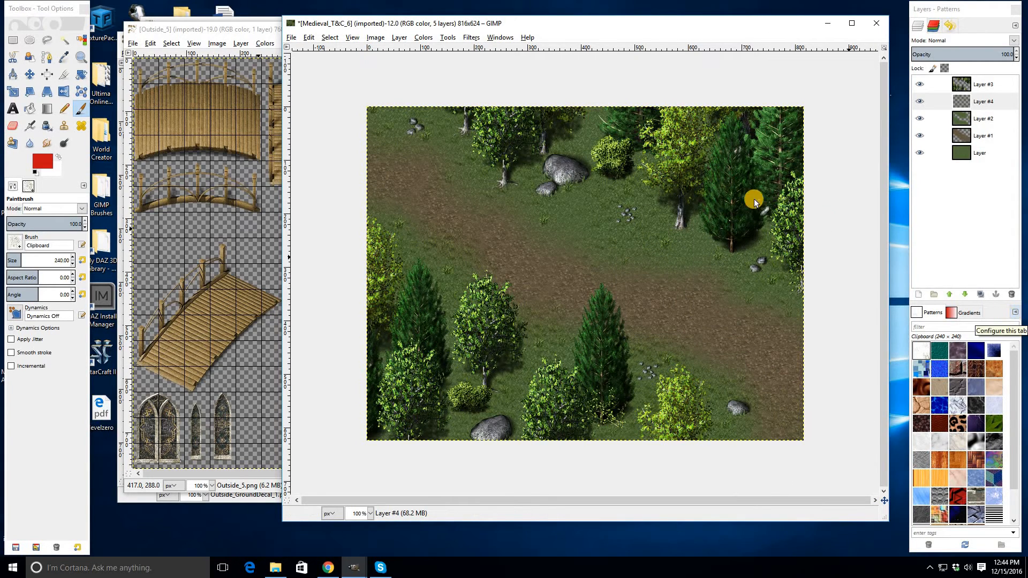
pyautogui.click(717, 233)
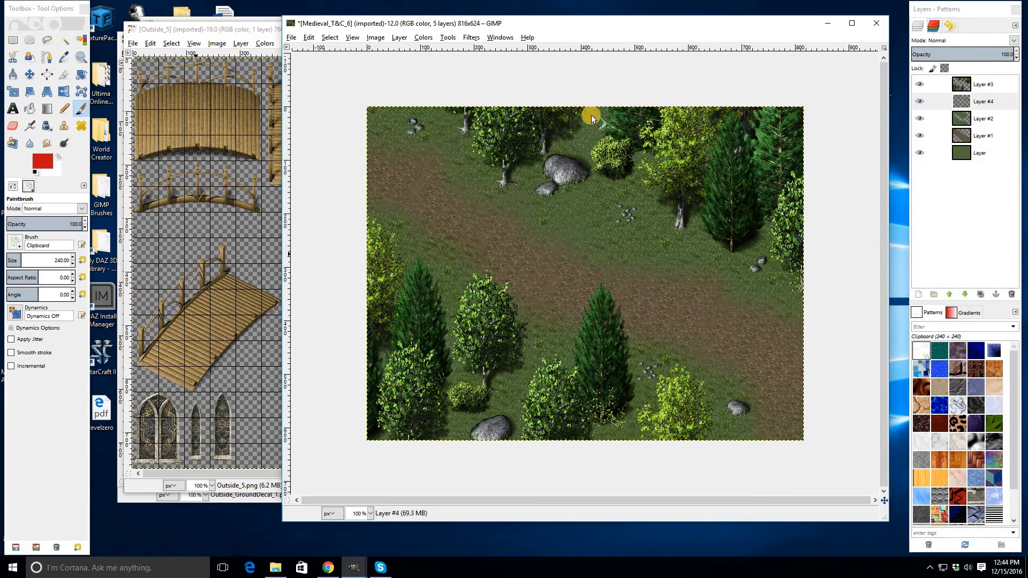
# - Copy the 48 × 96 px upright mossy log at 288, 48 from the Outside_1 tileset
pyautogui.click(540, 30)
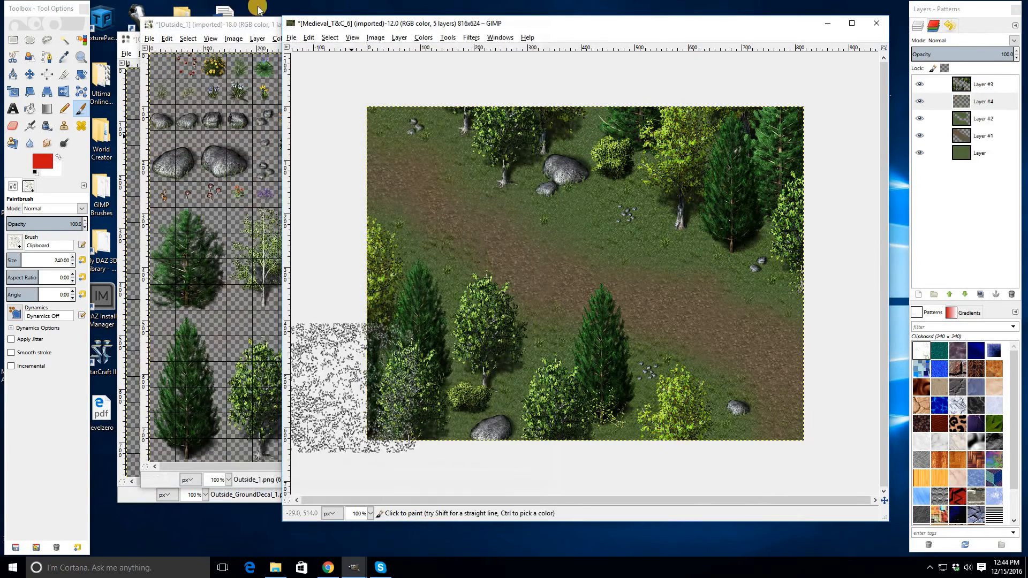
pyautogui.click(256, 57)
pyautogui.click(14, 41)
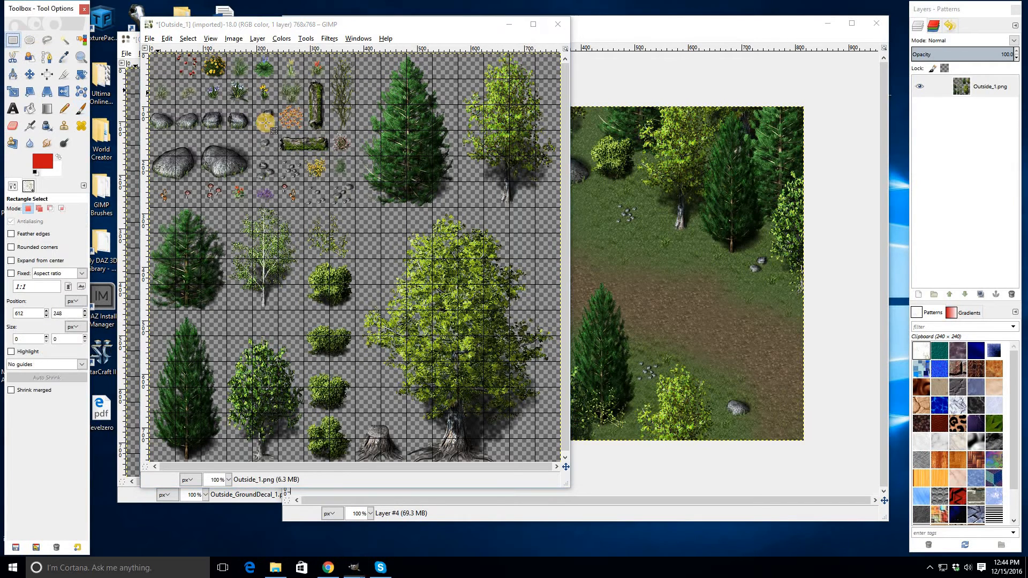
pyautogui.moveTo(303, 80); pyautogui.dragTo(331, 133)
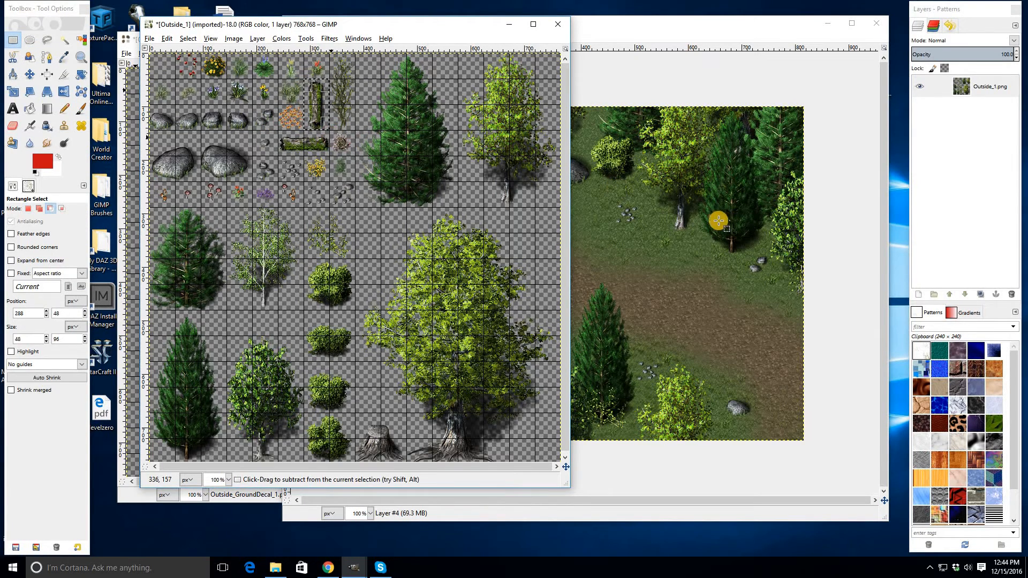
pyautogui.hotkey('ctrl', 'c')
# - Paste the mossy log onto Layer #3 of the map and anchor it beside the small rock near the lower-right corner
pyautogui.click(592, 244)
pyautogui.hotkey('ctrl', 'v')
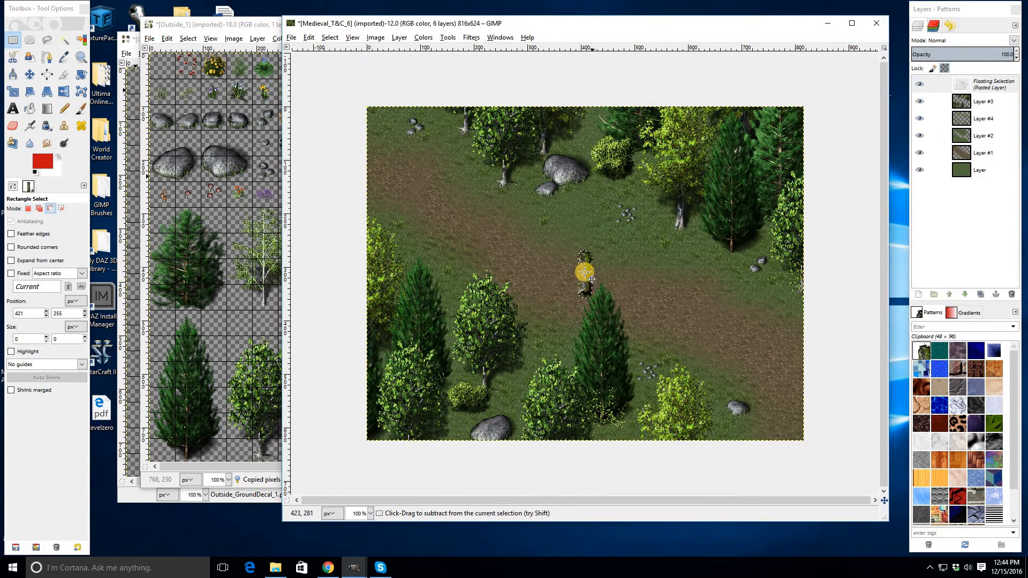
pyautogui.moveTo(584, 272); pyautogui.dragTo(725, 434)
pyautogui.click(482, 303)
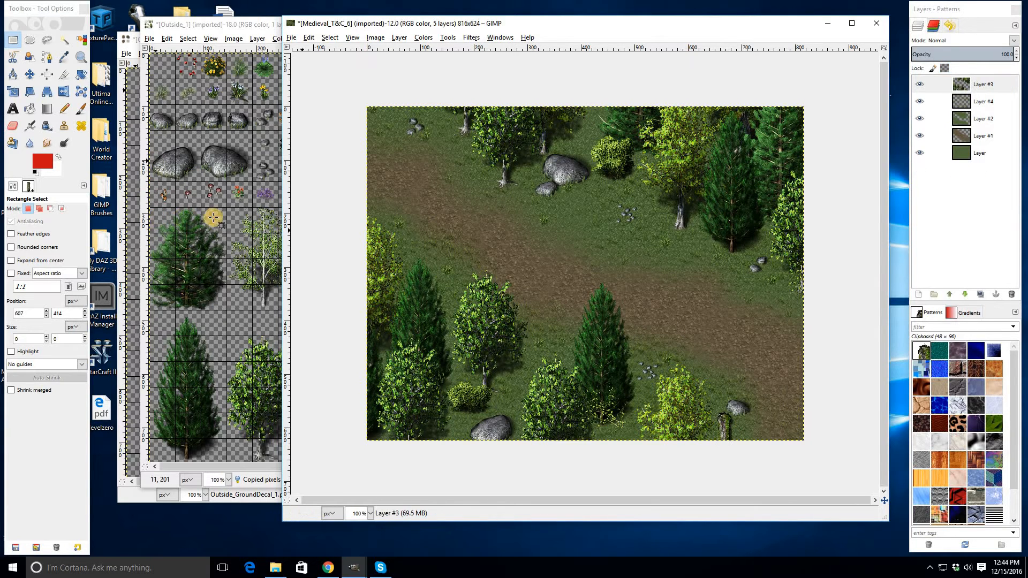
# - Copy the 48 × 48 px small orange plant at 0, 240 in Outside_1 and place it just above the map's large upper rock
pyautogui.hotkey('alt', 'Tab')
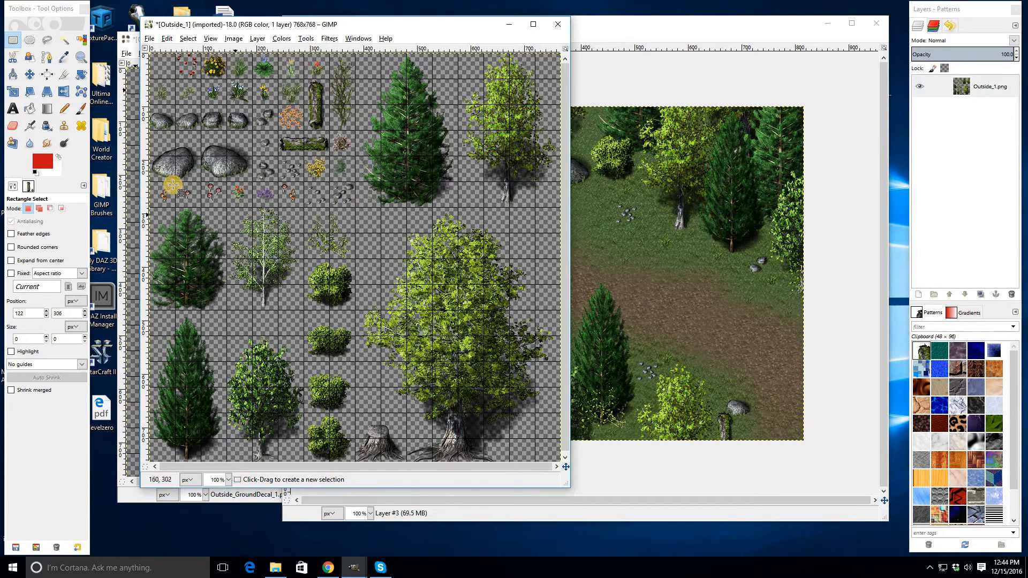
pyautogui.moveTo(173, 188); pyautogui.dragTo(151, 206)
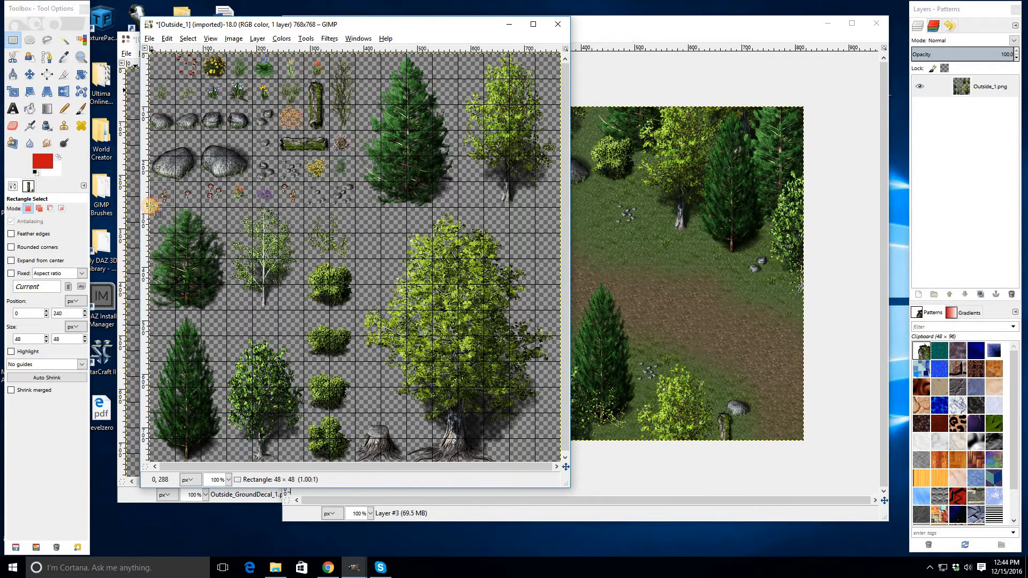
pyautogui.hotkey('ctrl', 'c')
pyautogui.click(675, 199)
pyautogui.hotkey('ctrl', 'v')
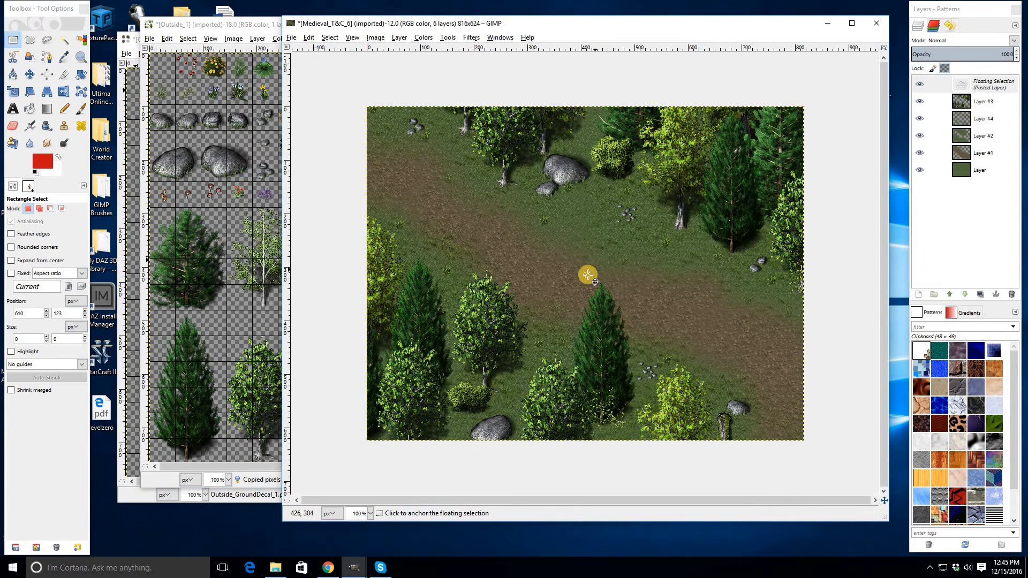
pyautogui.moveTo(588, 274); pyautogui.dragTo(584, 153)
pyautogui.click(614, 213)
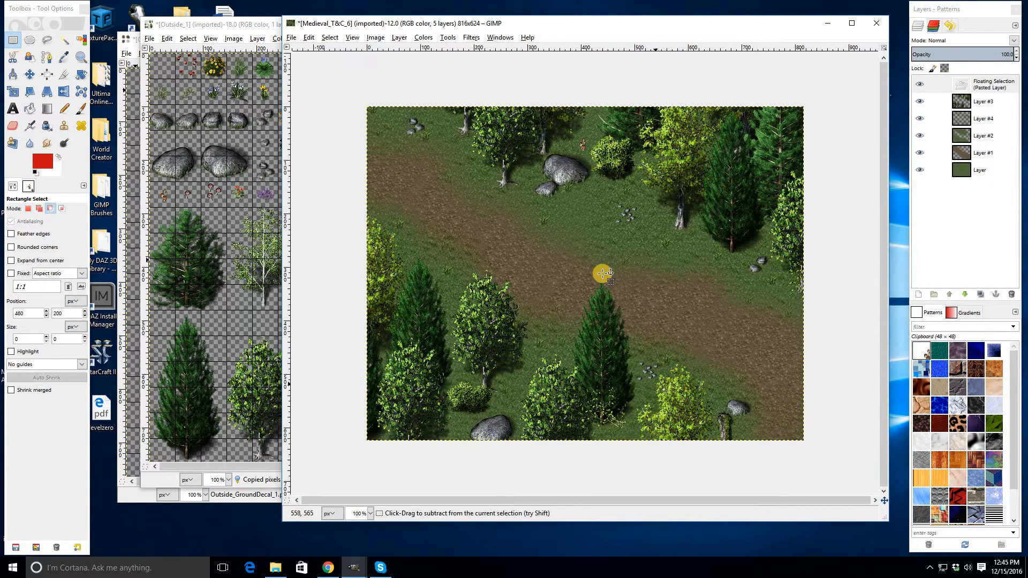
# - Place three more orange plants: by the small rocks near the right edge, beside the lower-left bush, and above the tree at the left edge
pyautogui.moveTo(587, 276); pyautogui.dragTo(768, 272)
pyautogui.click(739, 303)
pyautogui.hotkey('ctrl', 'v')
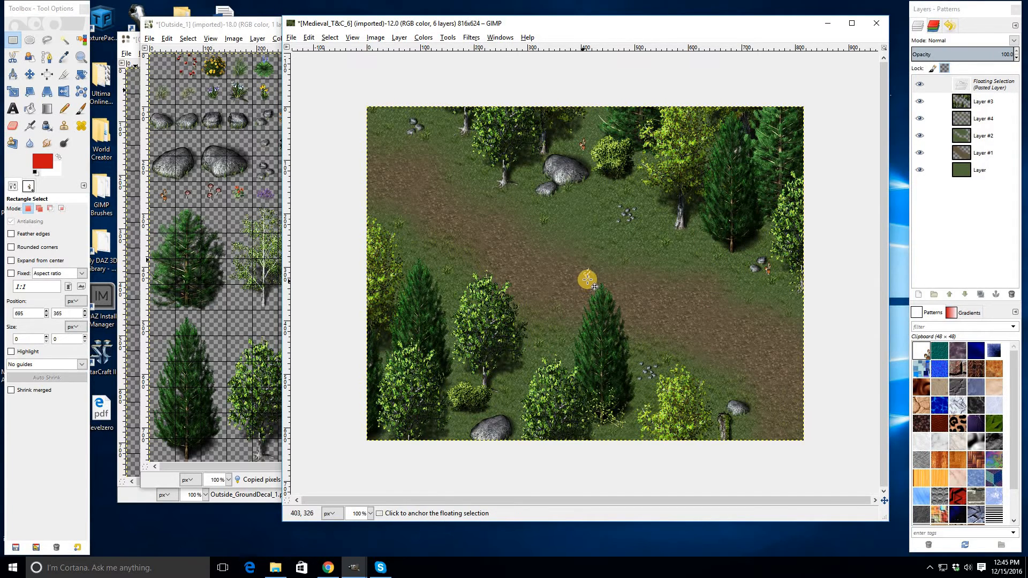
pyautogui.moveTo(554, 317); pyautogui.dragTo(518, 398)
pyautogui.click(640, 278)
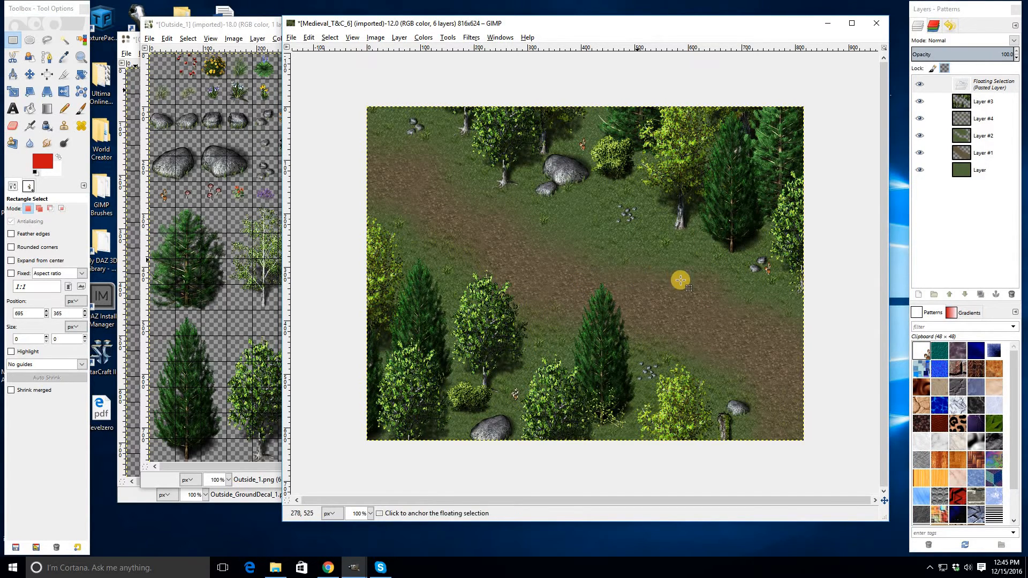
pyautogui.hotkey('ctrl', 'v')
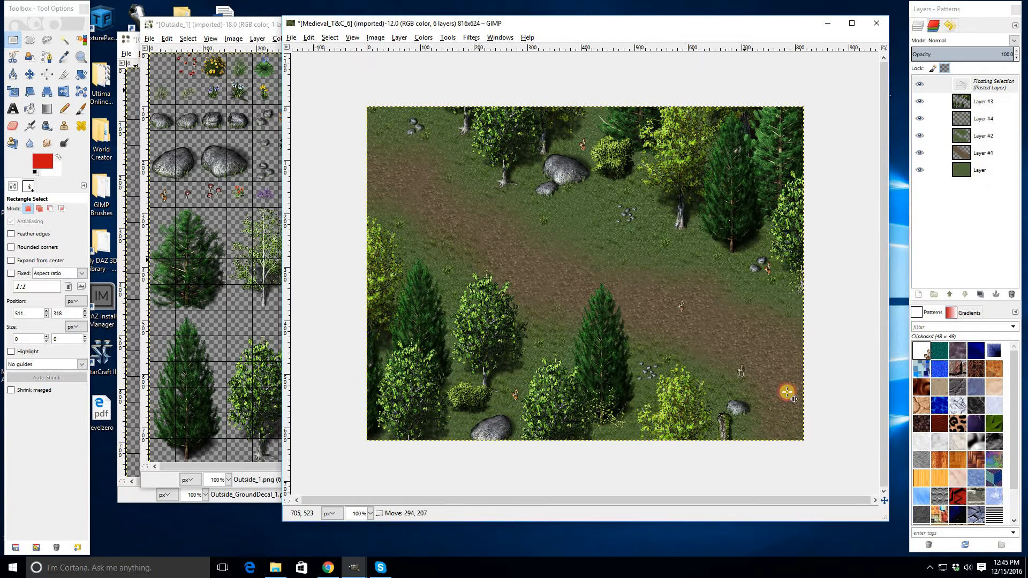
pyautogui.moveTo(602, 281); pyautogui.dragTo(429, 241)
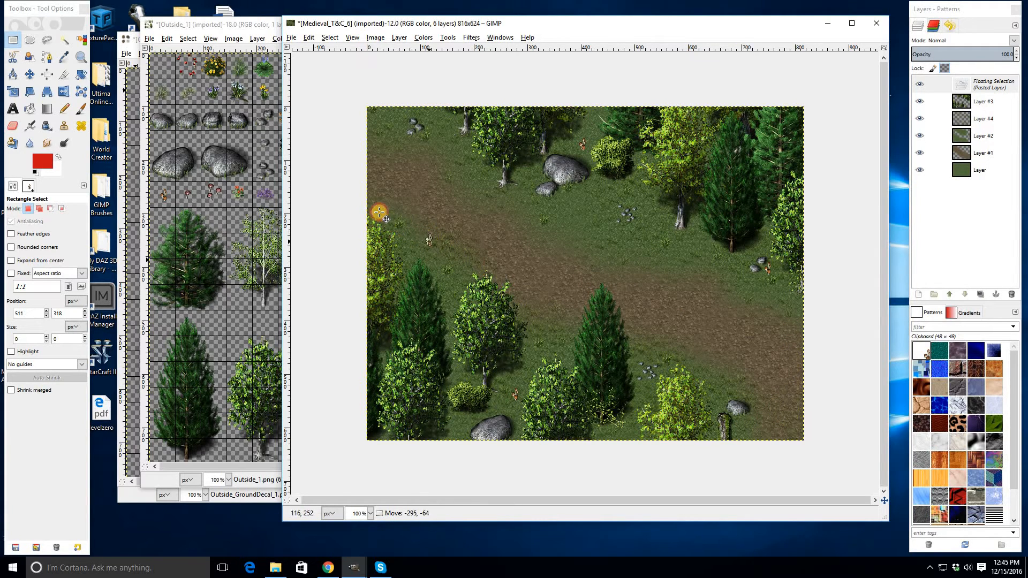
pyautogui.click(476, 251)
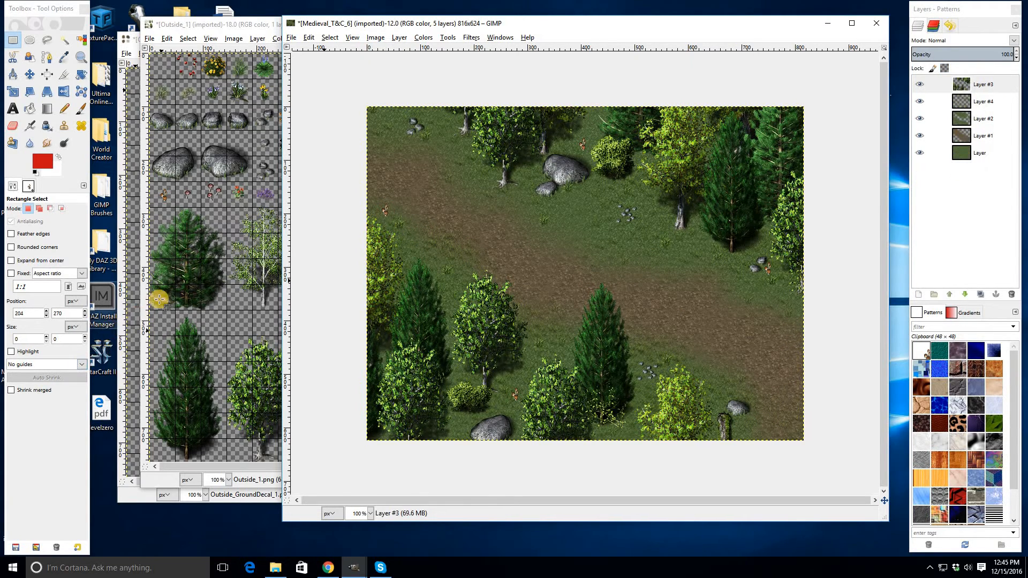
# - Copy the 48 × 48 px yellow flowers at 288, 192 in Outside_1 and place two overlapping copies left of the small stones above the path
pyautogui.click(202, 276)
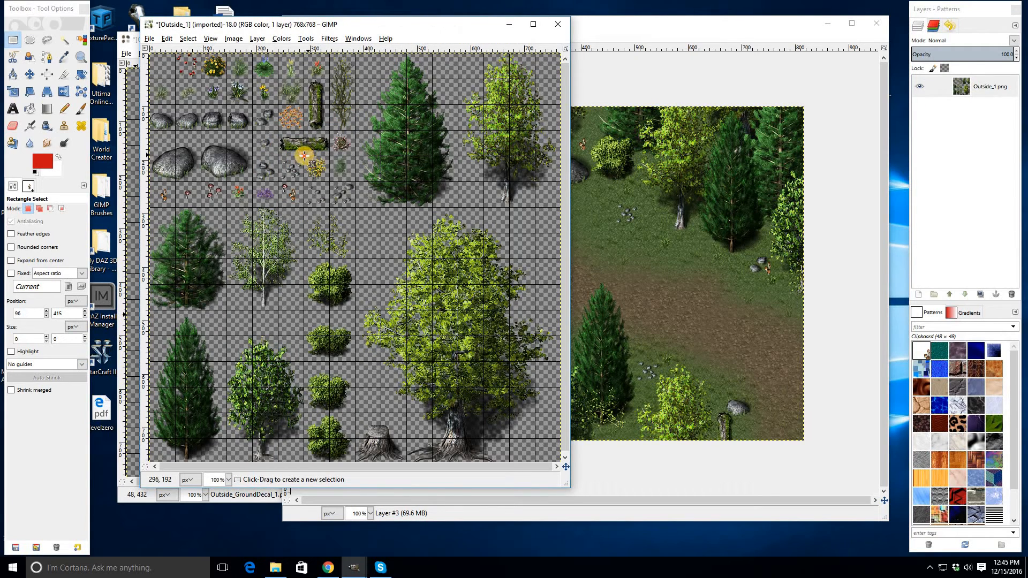
pyautogui.moveTo(304, 156); pyautogui.dragTo(329, 182)
pyautogui.hotkey('ctrl', 'c')
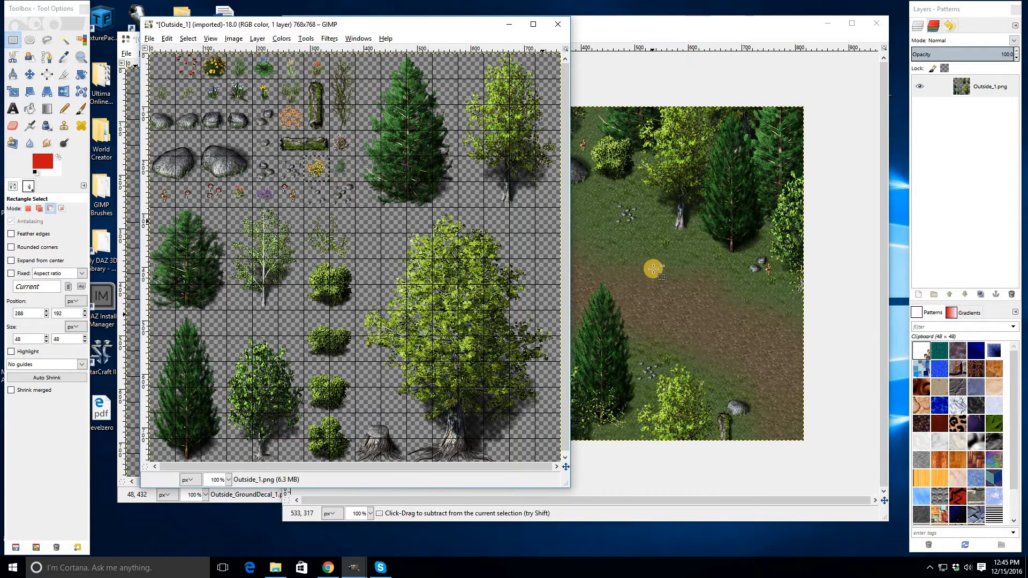
pyautogui.click(667, 243)
pyautogui.hotkey('ctrl', 'v')
pyautogui.moveTo(587, 271); pyautogui.dragTo(584, 213)
pyautogui.click(630, 220)
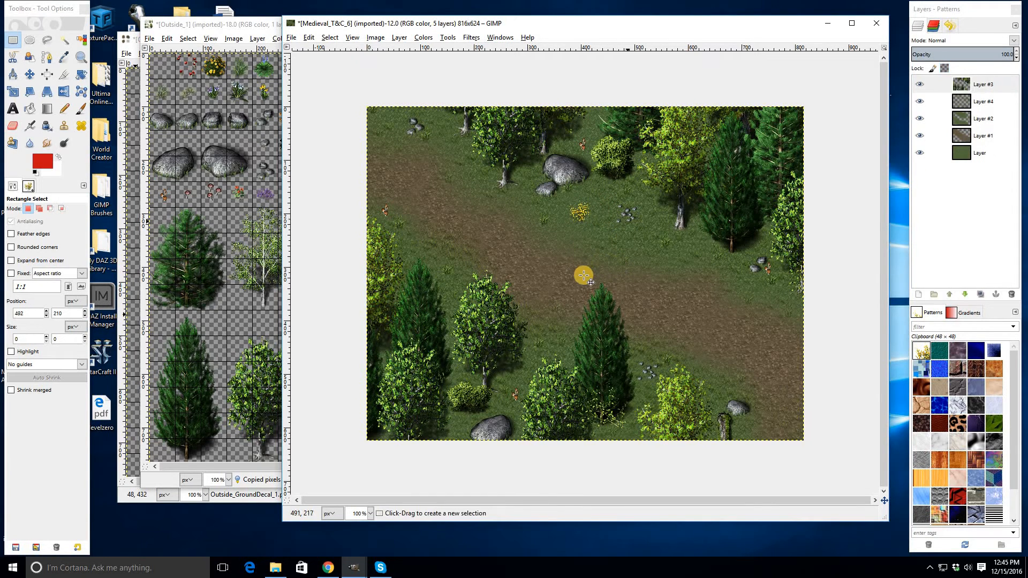
pyautogui.hotkey('ctrl', 'v')
pyautogui.moveTo(583, 276); pyautogui.dragTo(585, 218)
pyautogui.click(647, 291)
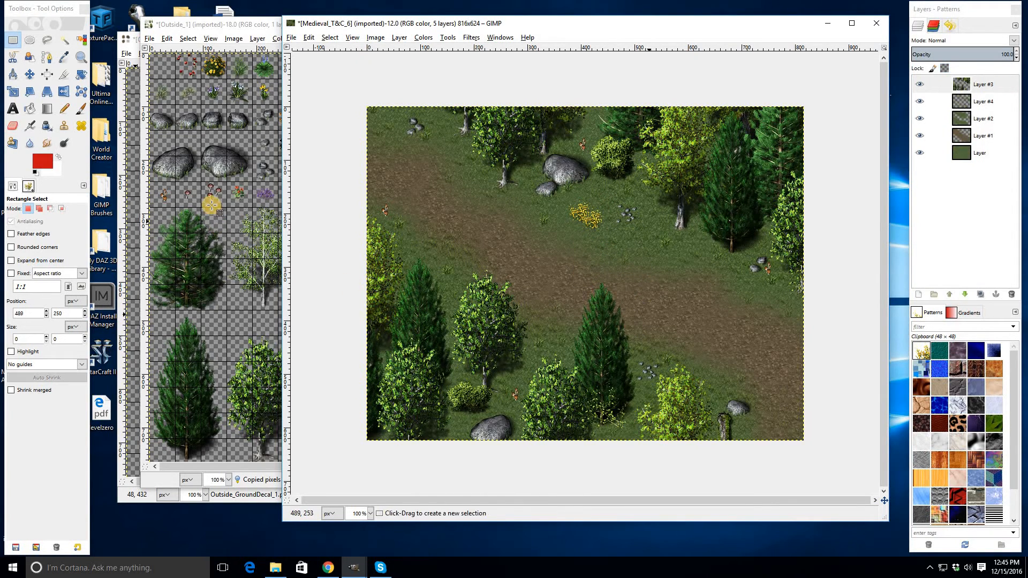
# - Copy the red flowers at 144, 240 in Outside_1 and place copies among the yellow flowers and beside the large upper rock
pyautogui.click(260, 182)
pyautogui.moveTo(228, 183); pyautogui.dragTo(250, 205)
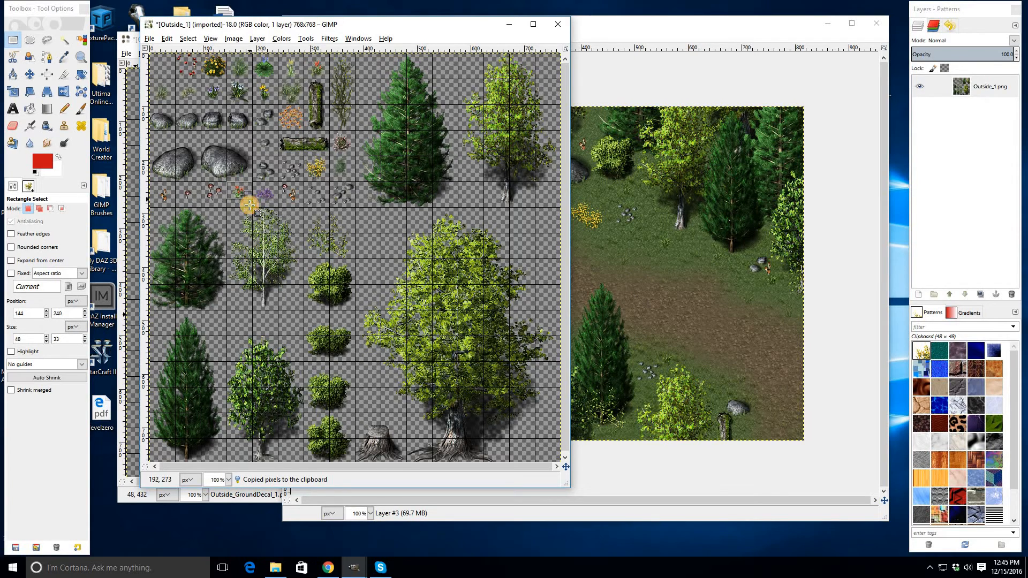
pyautogui.hotkey('ctrl', 'c')
pyautogui.click(696, 237)
pyautogui.hotkey('ctrl', 'v')
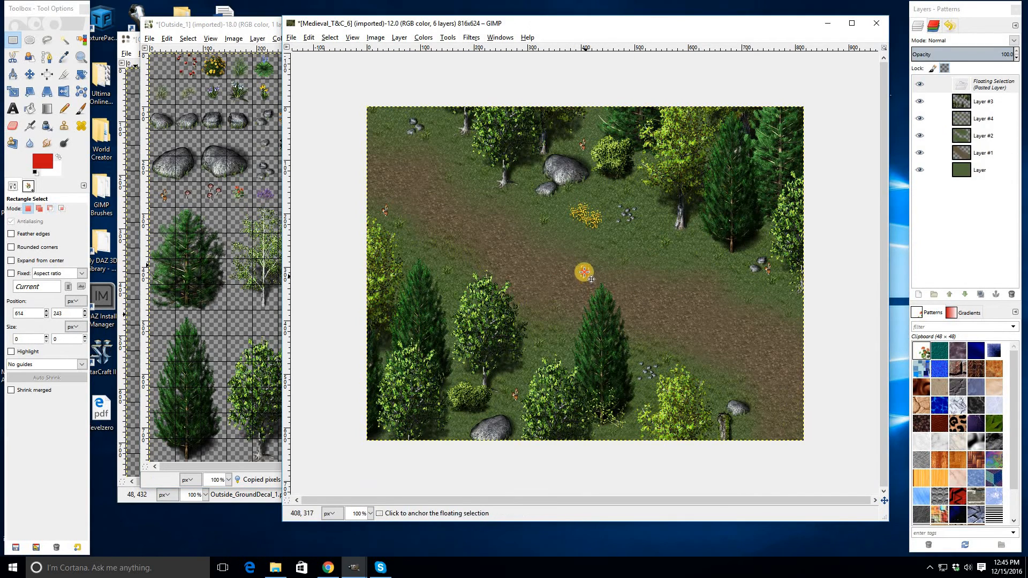
pyautogui.moveTo(584, 272); pyautogui.dragTo(579, 222)
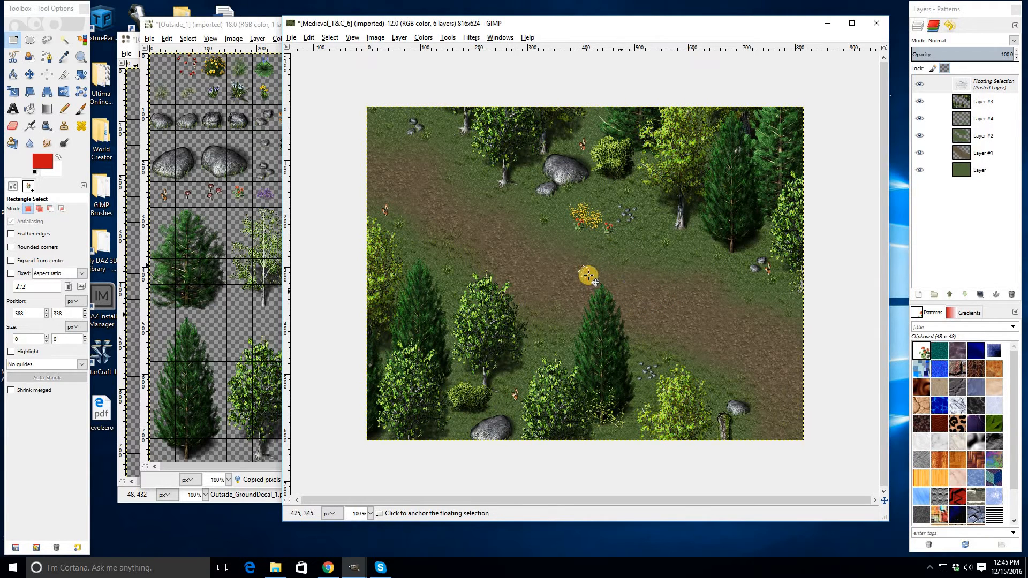
pyautogui.moveTo(530, 177); pyautogui.dragTo(523, 193)
pyautogui.click(653, 285)
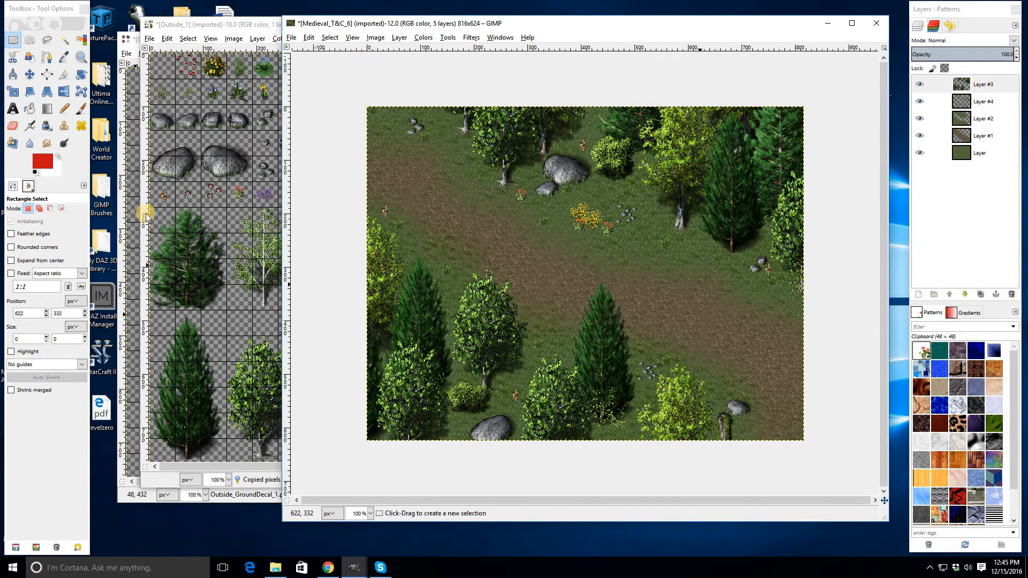
# - Examine the Outside_1 and Outside_GroundDecal_1 tilesets alongside the map, leaving the ground decals in front
pyautogui.hotkey('alt', 'Tab')
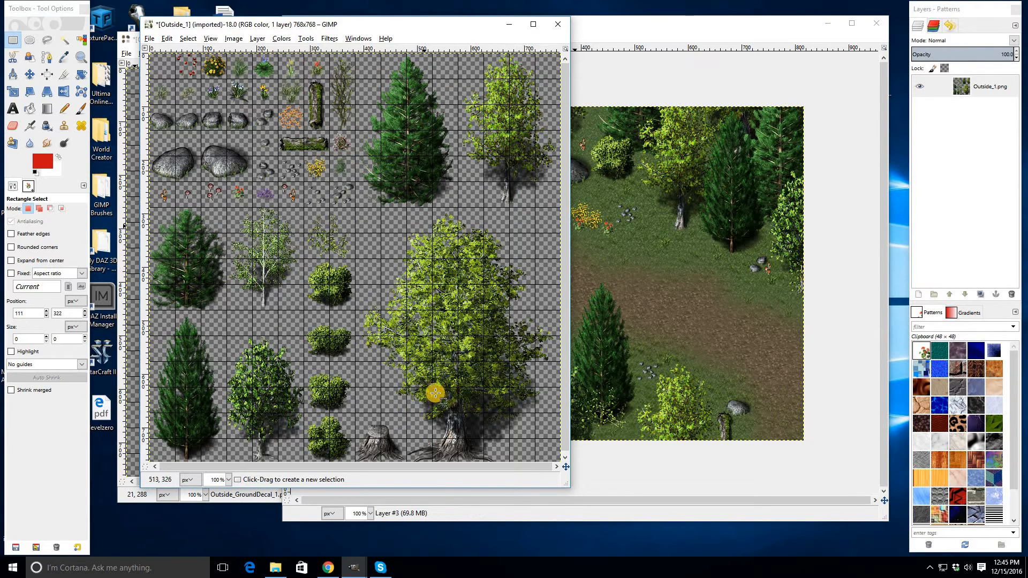
pyautogui.click(131, 46)
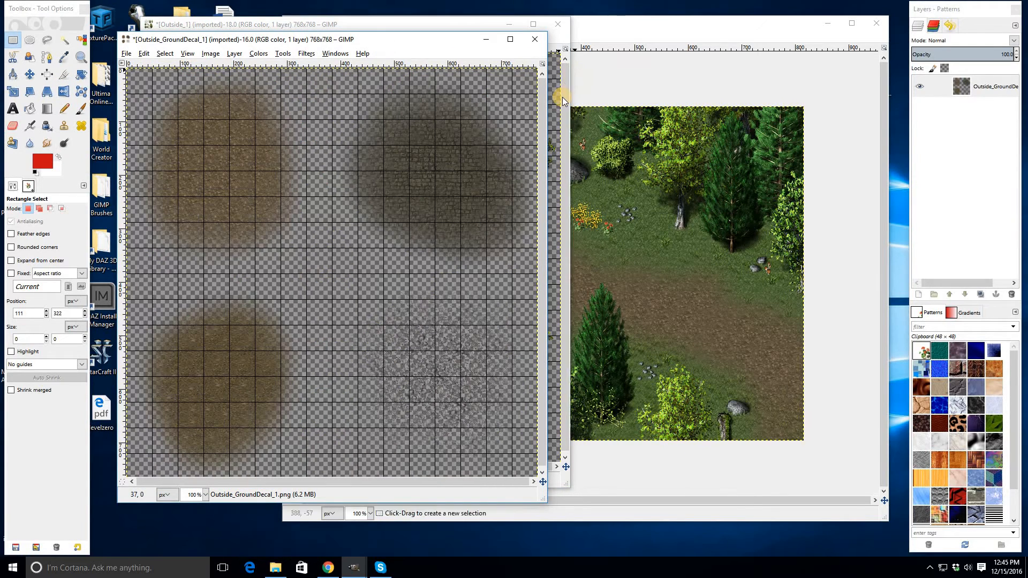
pyautogui.click(726, 33)
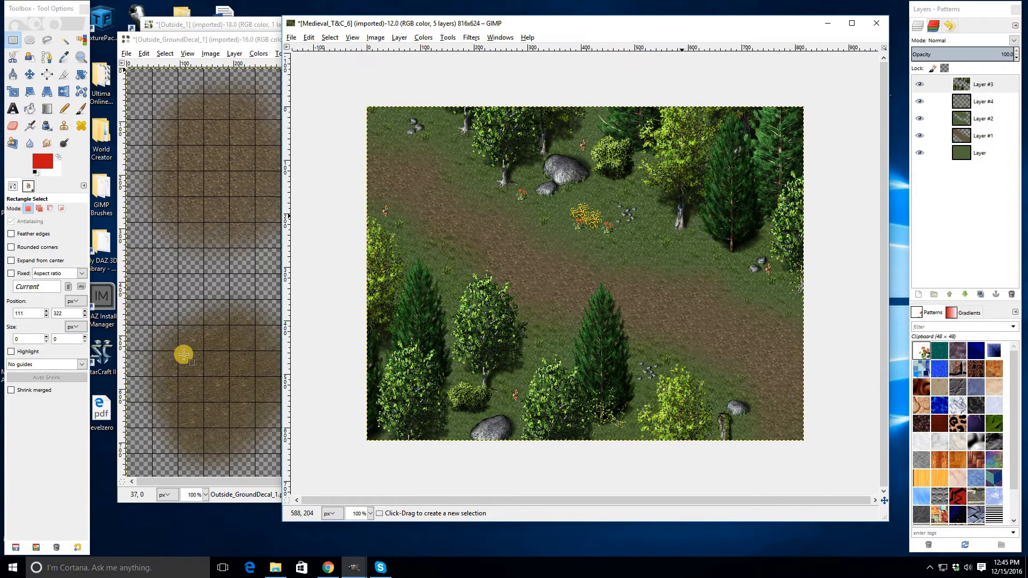
pyautogui.click(204, 357)
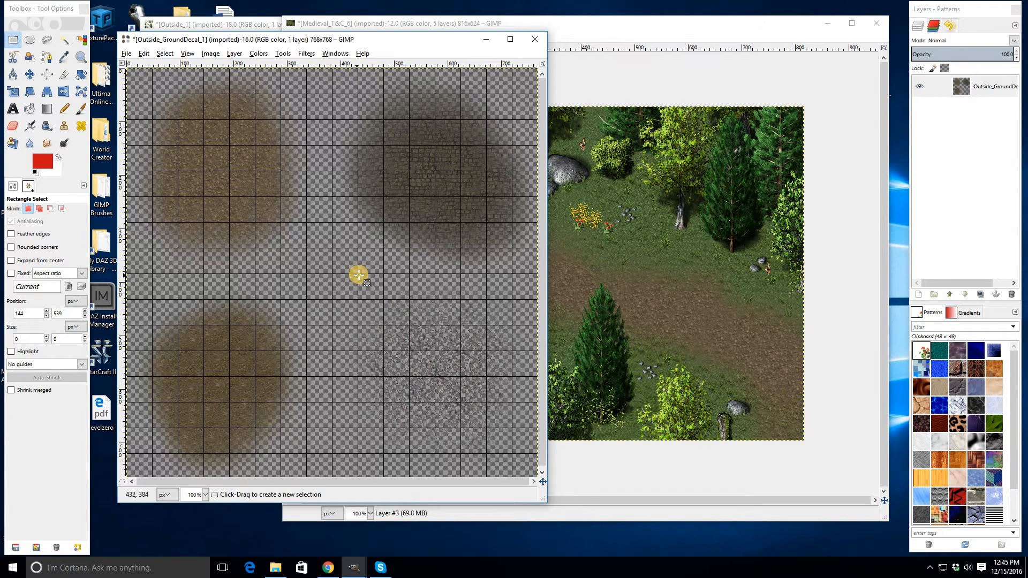
# - Copy the 384 × 384 px stone decal at 384, 384 in Outside_GroundDecal_1 and add a transparent layer above Layer #2 in the map
pyautogui.moveTo(333, 273); pyautogui.dragTo(540, 482)
pyautogui.hotkey('ctrl', 'c')
pyautogui.click(700, 339)
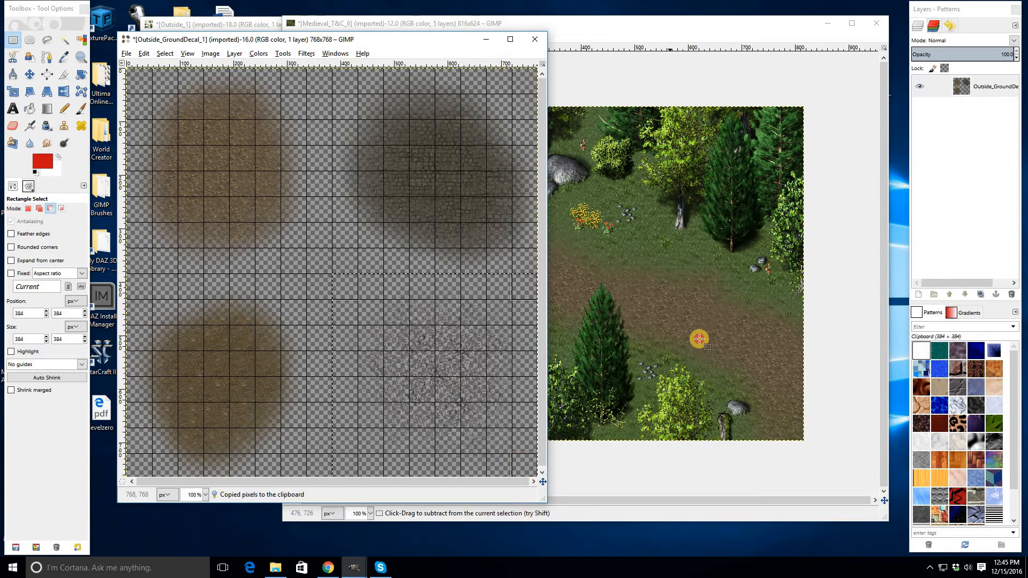
pyautogui.click(977, 118)
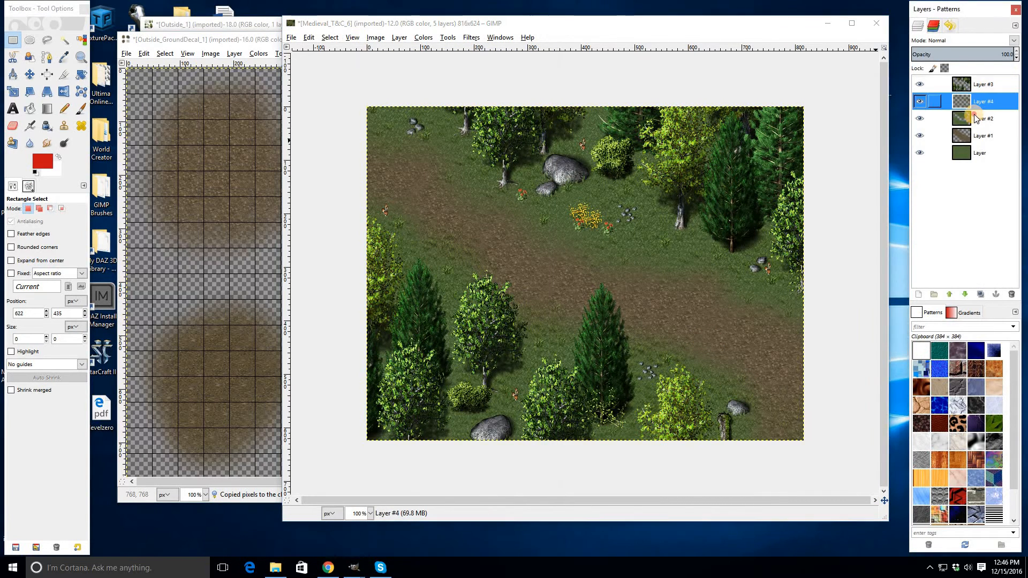
pyautogui.rightClick(975, 115)
pyautogui.click(910, 133)
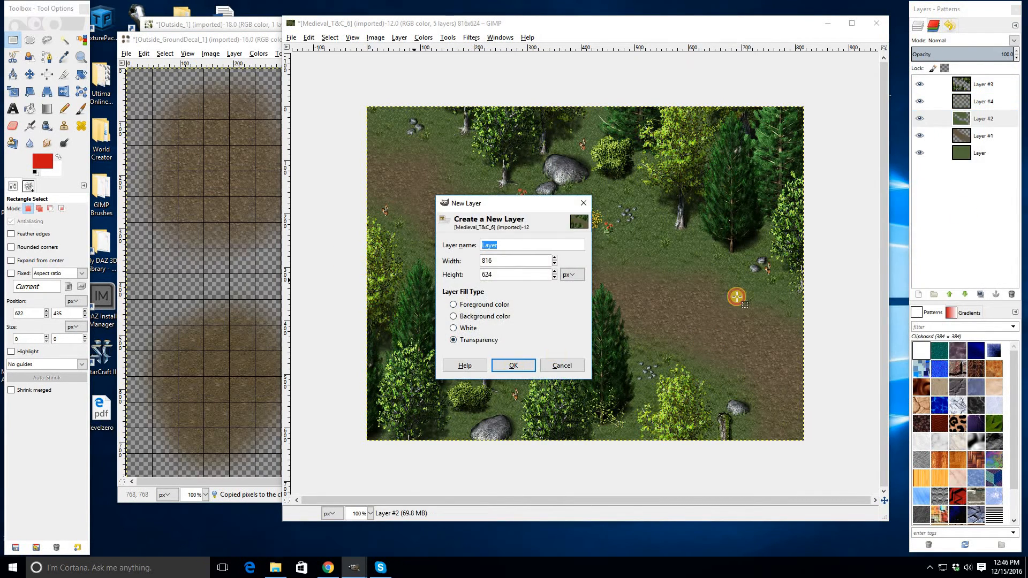
pyautogui.click(512, 364)
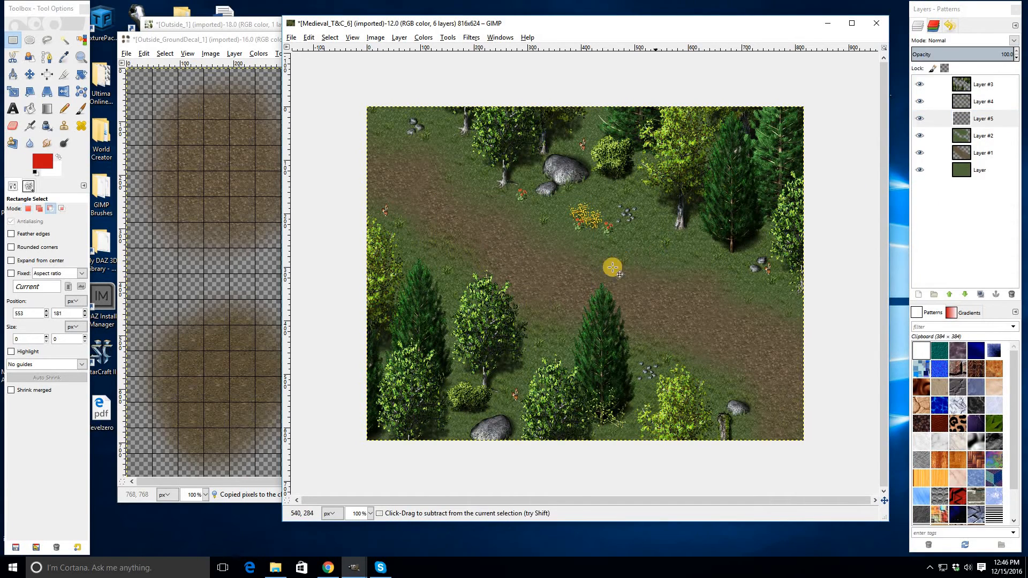
# - Try placing the stone ground decal around the large upper rock
pyautogui.hotkey('ctrl', 'v')
pyautogui.moveTo(591, 254); pyautogui.dragTo(572, 198)
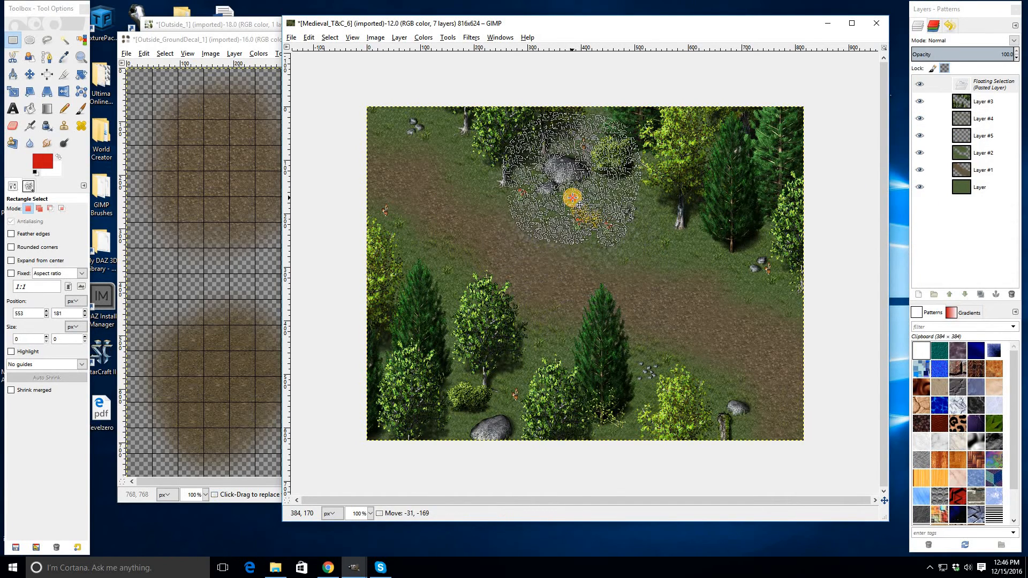
pyautogui.click(609, 332)
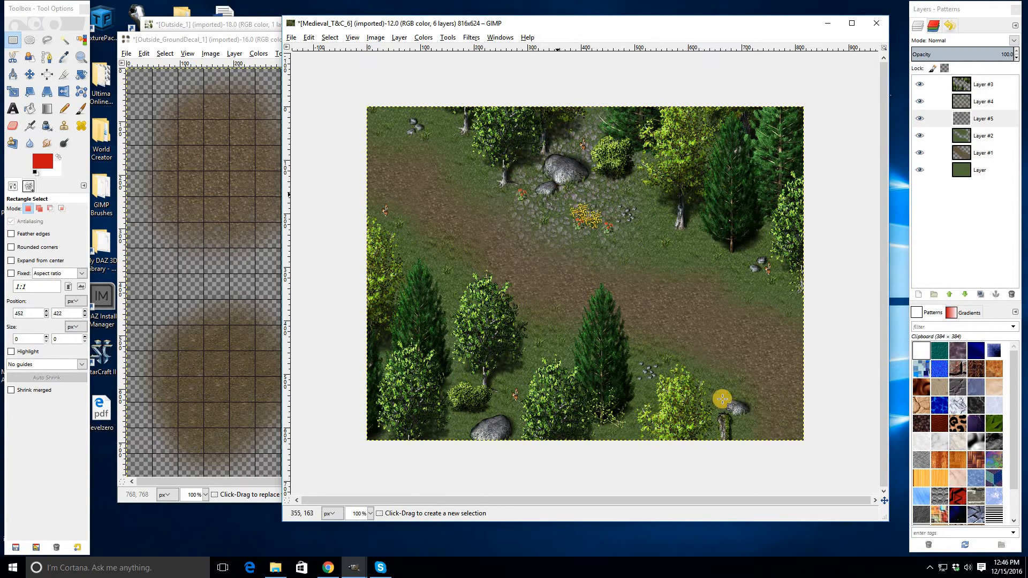
# - Place the stone ground decal on Layer #5 around the large rock at the map's bottom edge
pyautogui.hotkey('ctrl', 'v')
pyautogui.moveTo(522, 451); pyautogui.dragTo(500, 465)
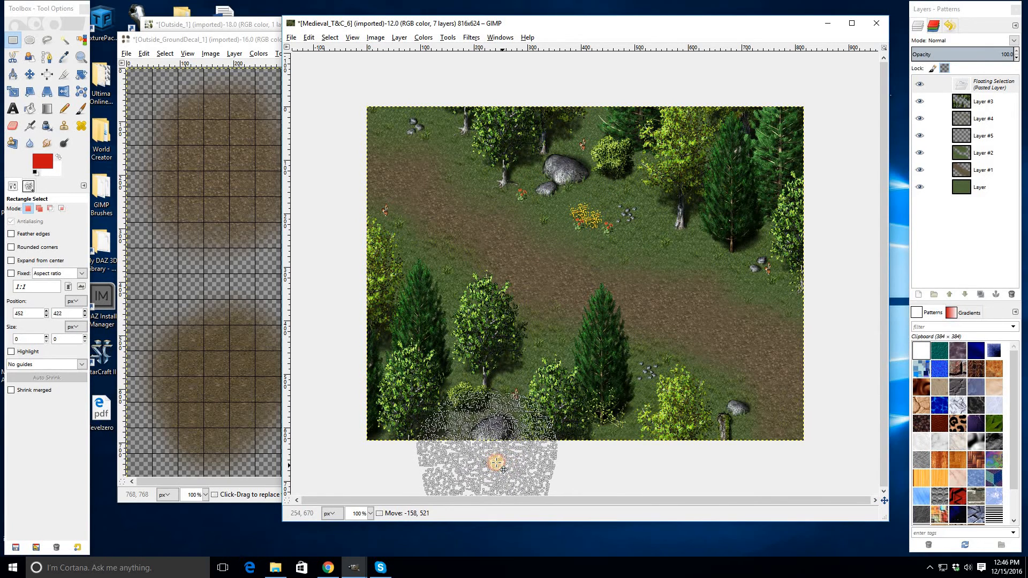
pyautogui.click(625, 280)
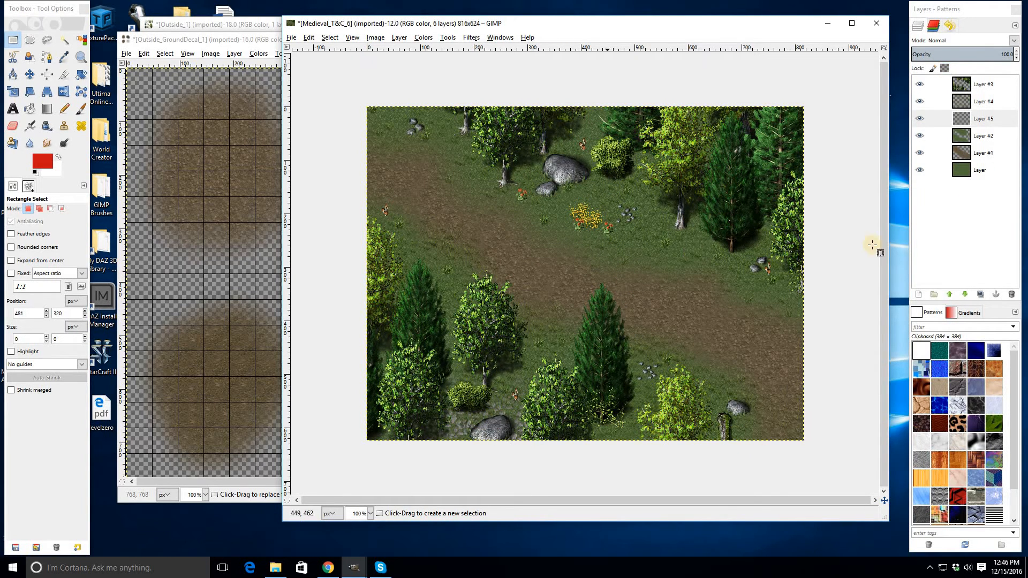
# - Open the Outside_2 tileset from the Medieval_T&C_Tiles folder and arrange its window so the whole image shows beside the map
pyautogui.click(230, 207)
pyautogui.click(289, 568)
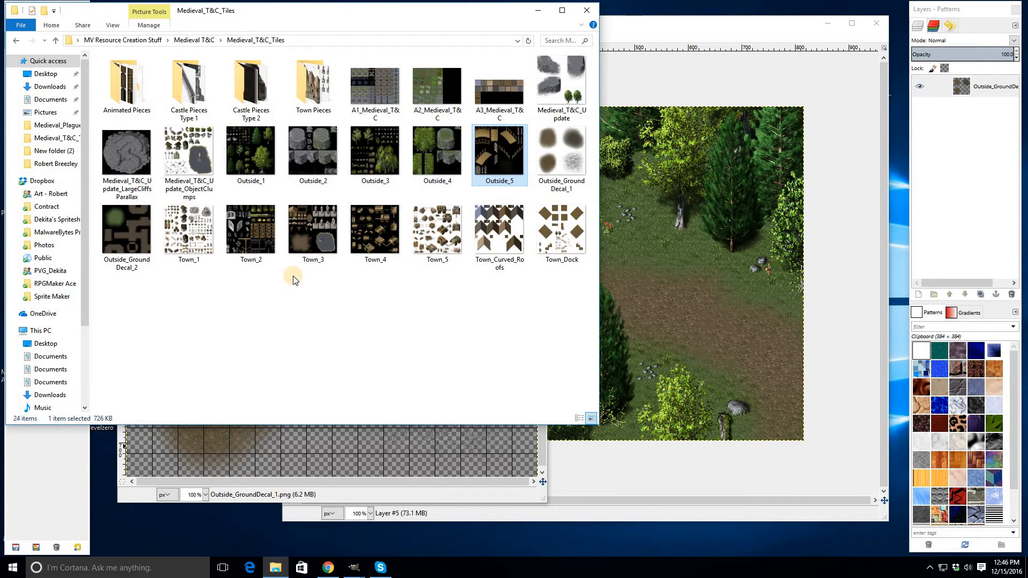
pyautogui.click(678, 240)
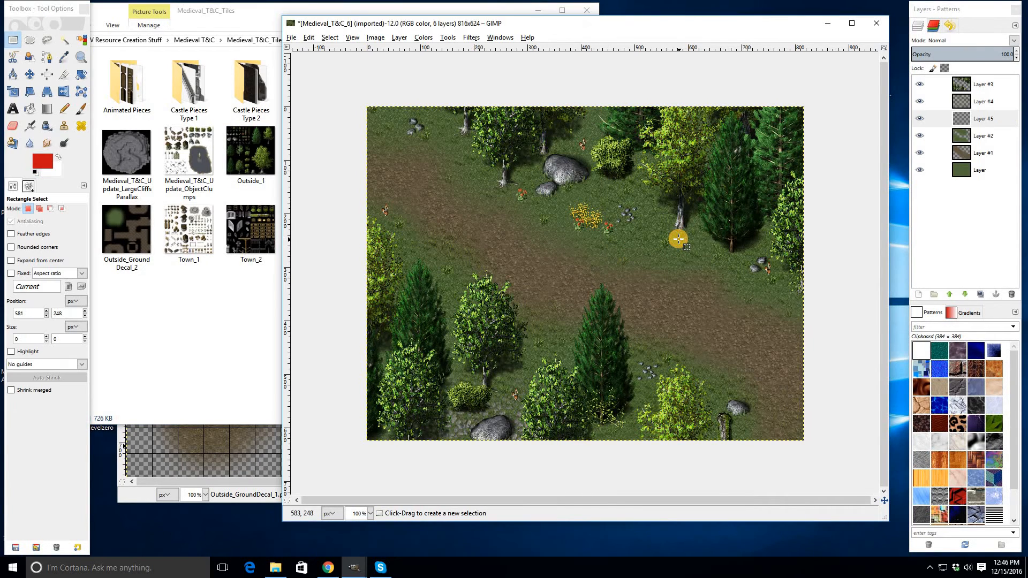
pyautogui.click(225, 296)
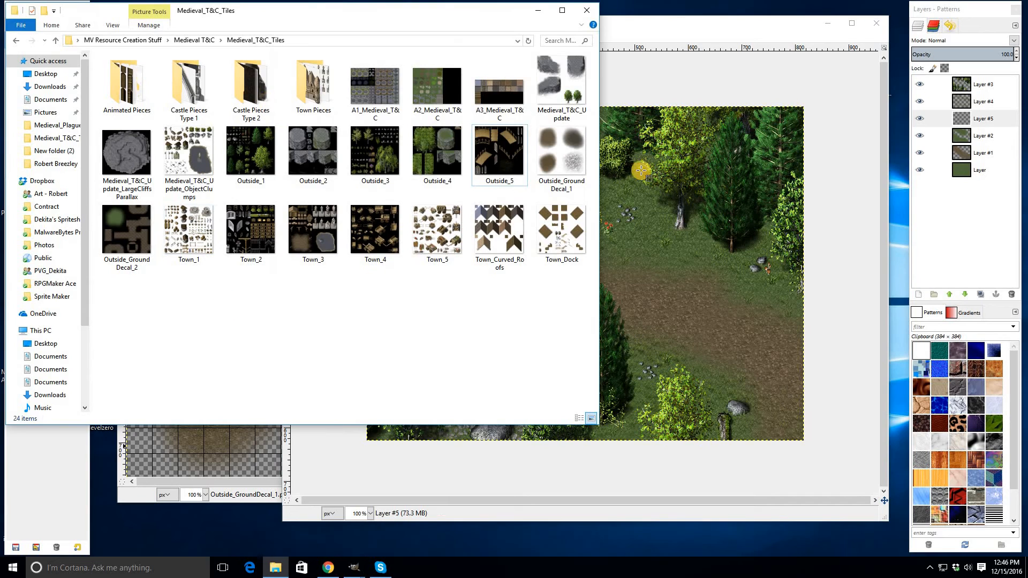
pyautogui.click(310, 155)
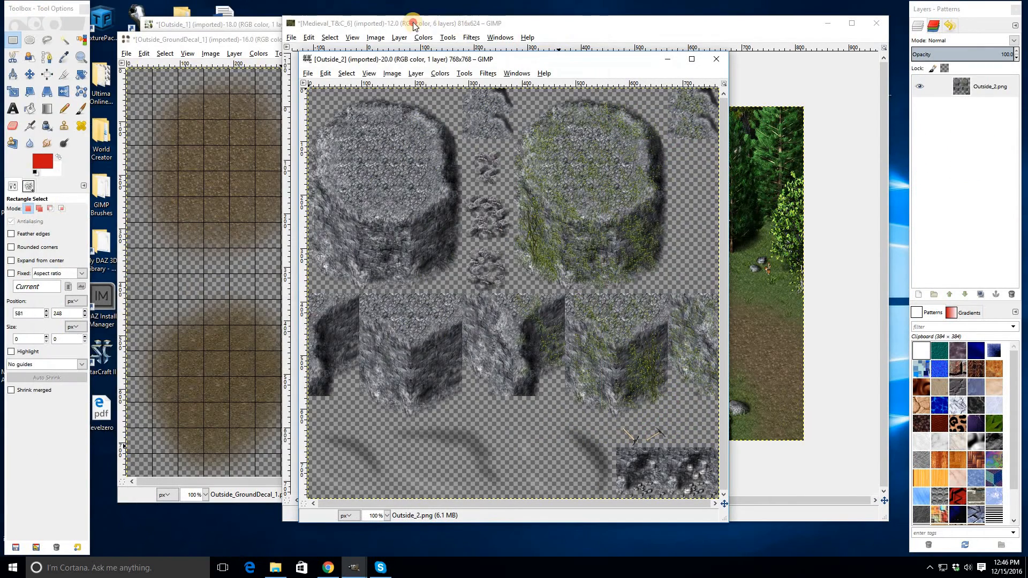
pyautogui.moveTo(536, 59); pyautogui.dragTo(350, 22)
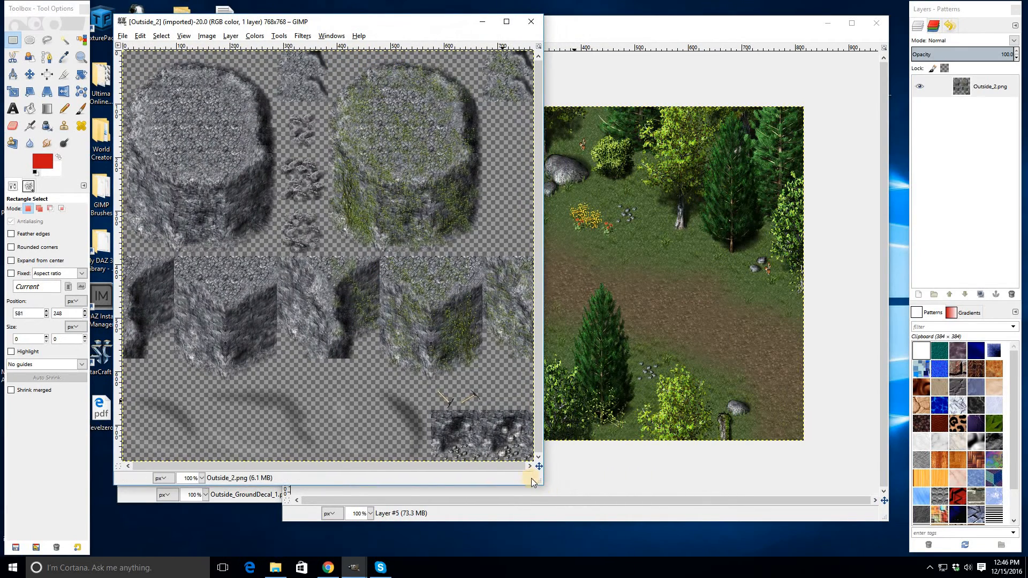
pyautogui.hotkey('ctrl', 'j')
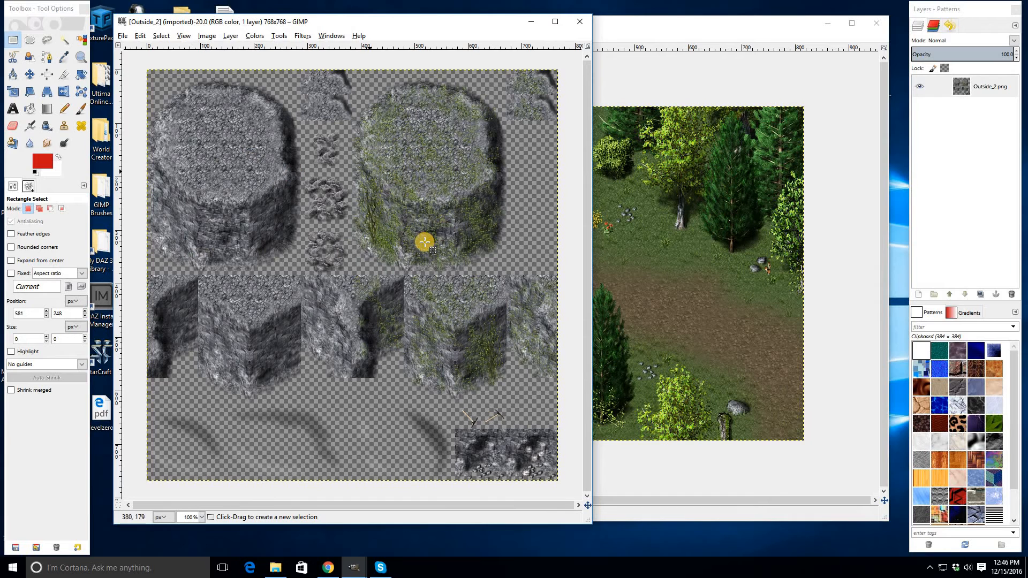
# - Show the grid over Outside_2 and turn on snapping to it
pyautogui.click(183, 36)
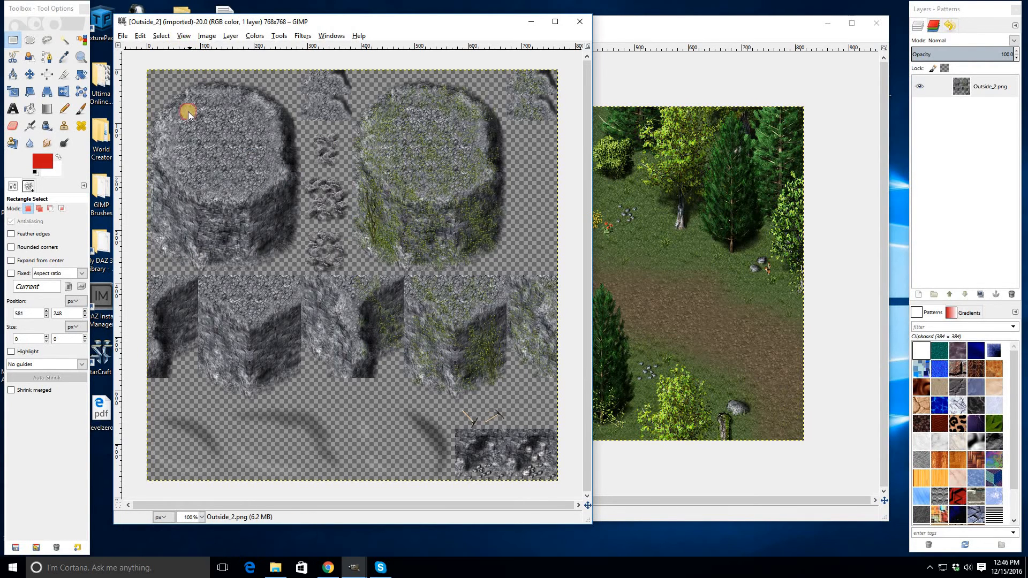
pyautogui.click(203, 177)
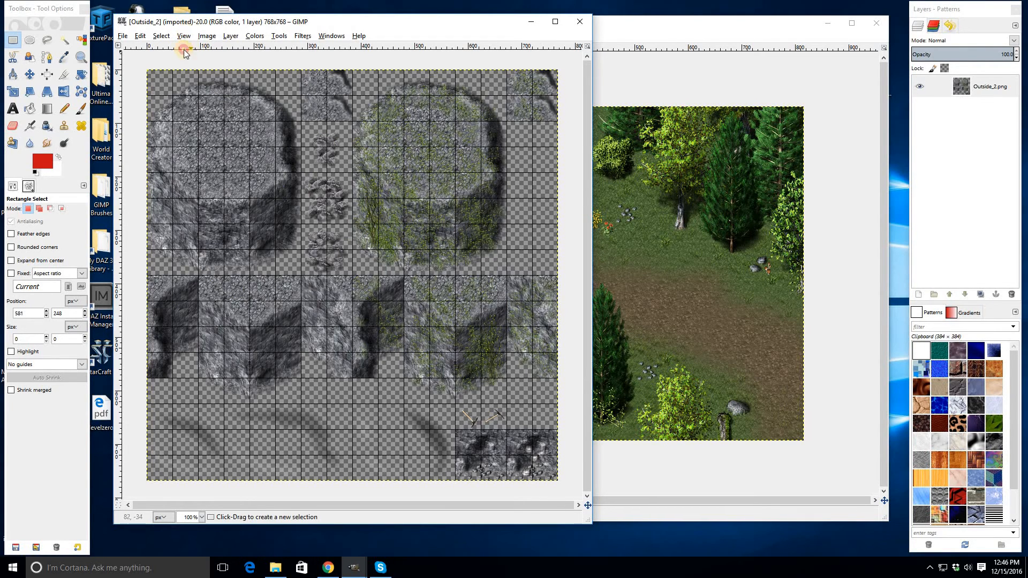
pyautogui.click(183, 36)
pyautogui.click(212, 214)
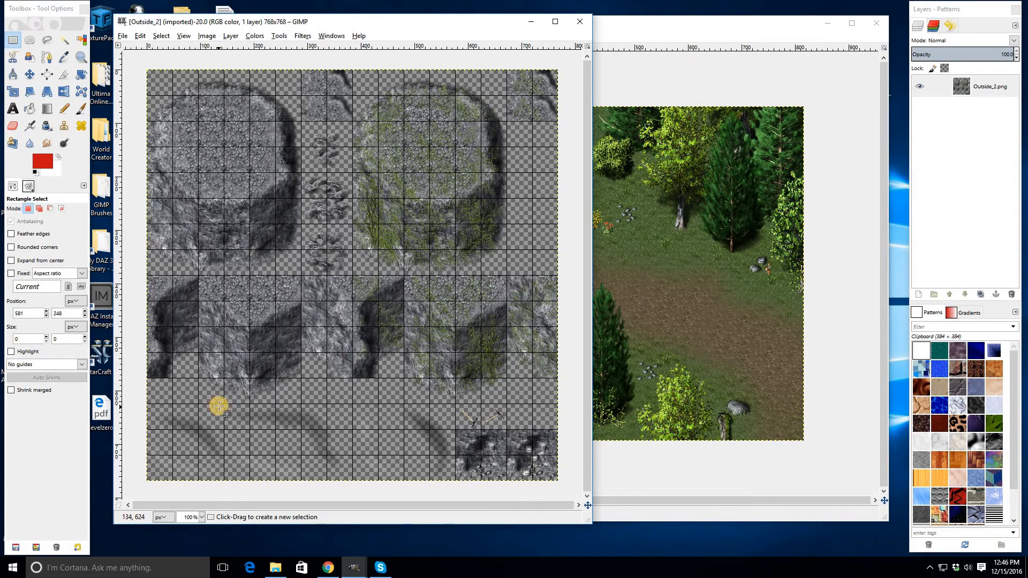
# - Copy the 144 × 144 px curved shadow at 0, 624 in Outside_2 and add a transparent layer above Layer #2 in the map
pyautogui.moveTo(219, 405); pyautogui.dragTo(150, 479)
pyautogui.press('ctrl')
pyautogui.hotkey('ctrl', 'c')
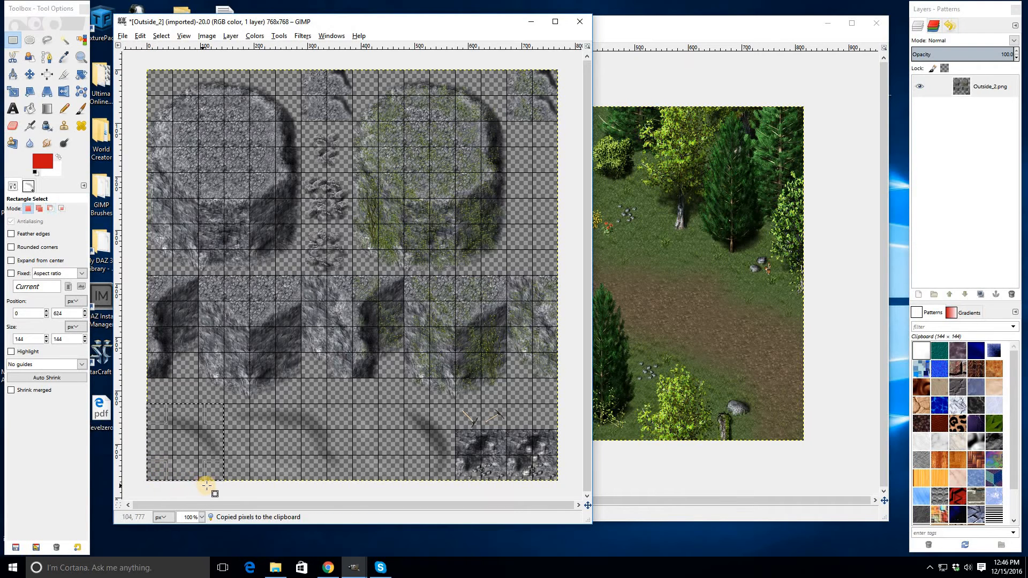
pyautogui.click(716, 248)
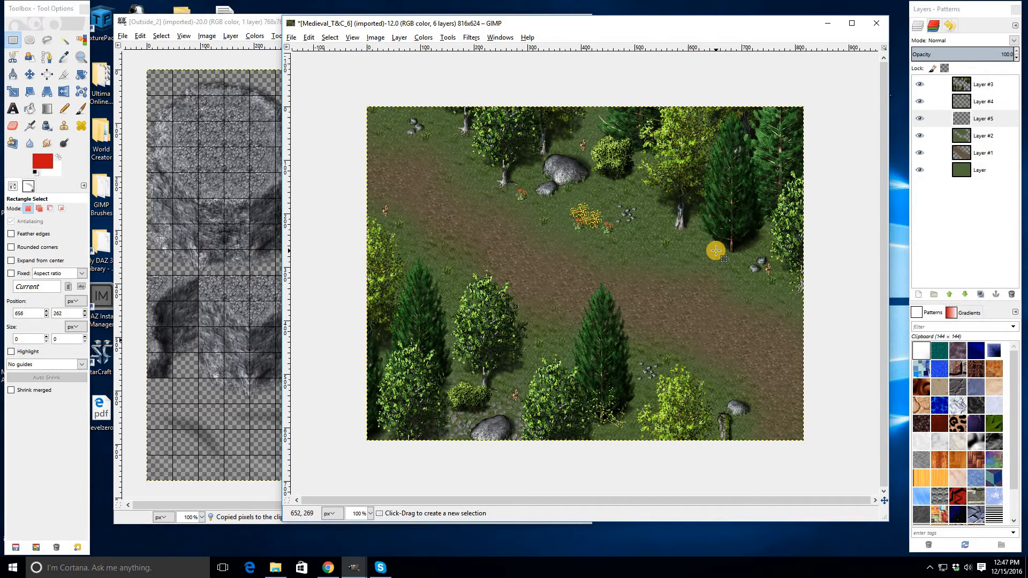
pyautogui.moveTo(958, 135); pyautogui.dragTo(975, 129)
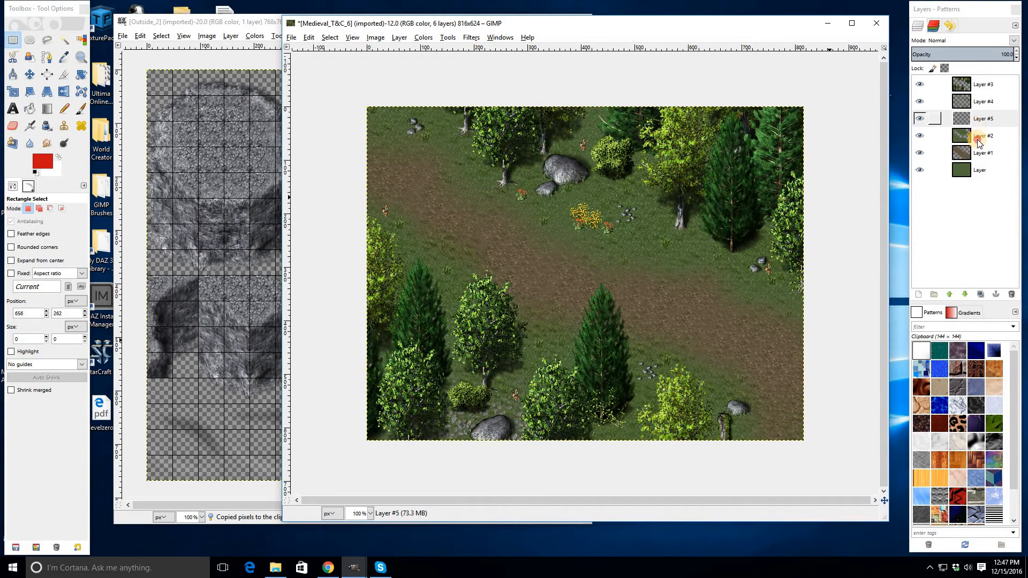
pyautogui.rightClick(975, 138)
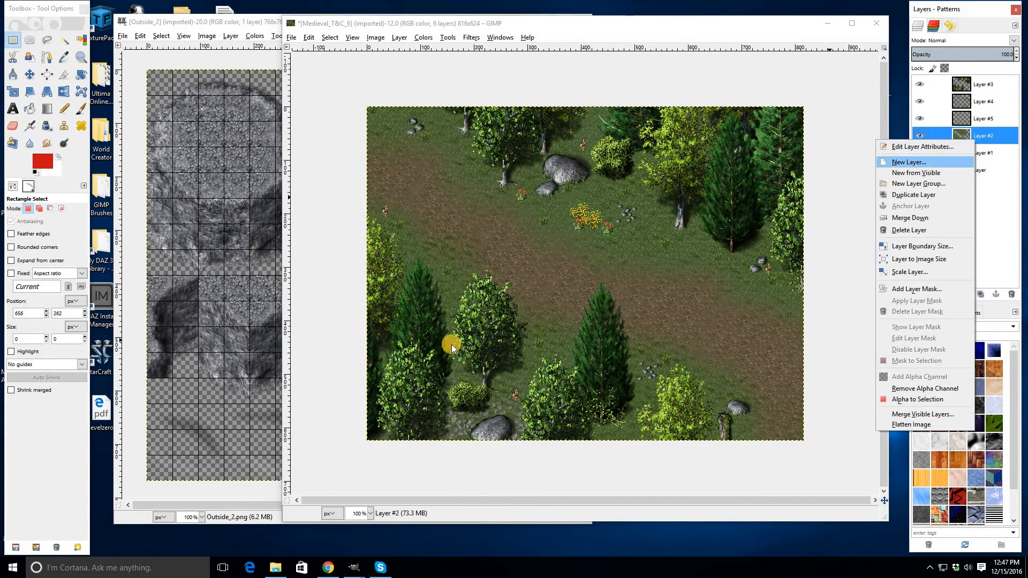
pyautogui.click(523, 363)
pyautogui.click(971, 154)
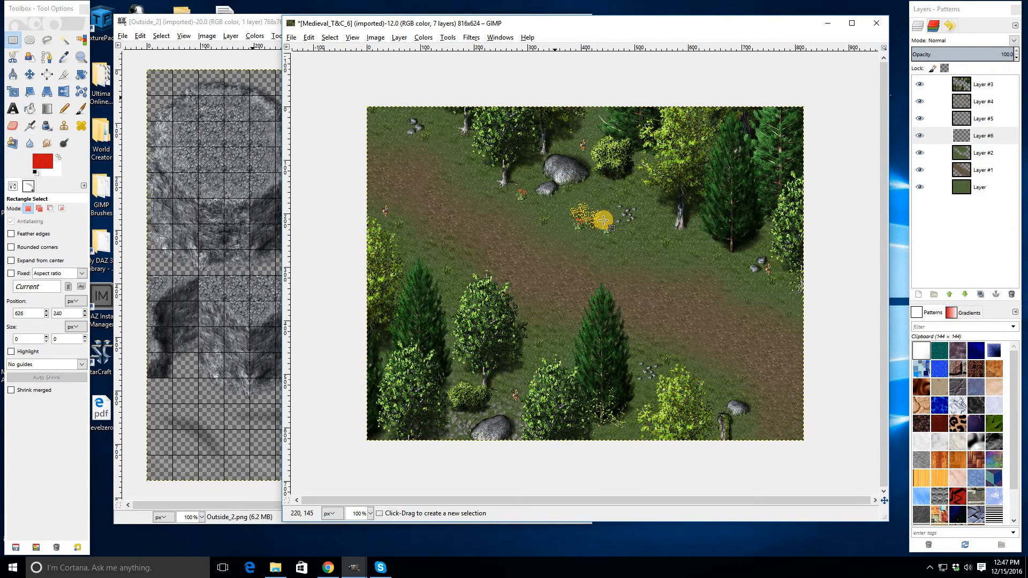
# - Place the curved shadow on Layer #6 along the upper path edge, below the light-green tree's trunk
pyautogui.hotkey('ctrl', 'v')
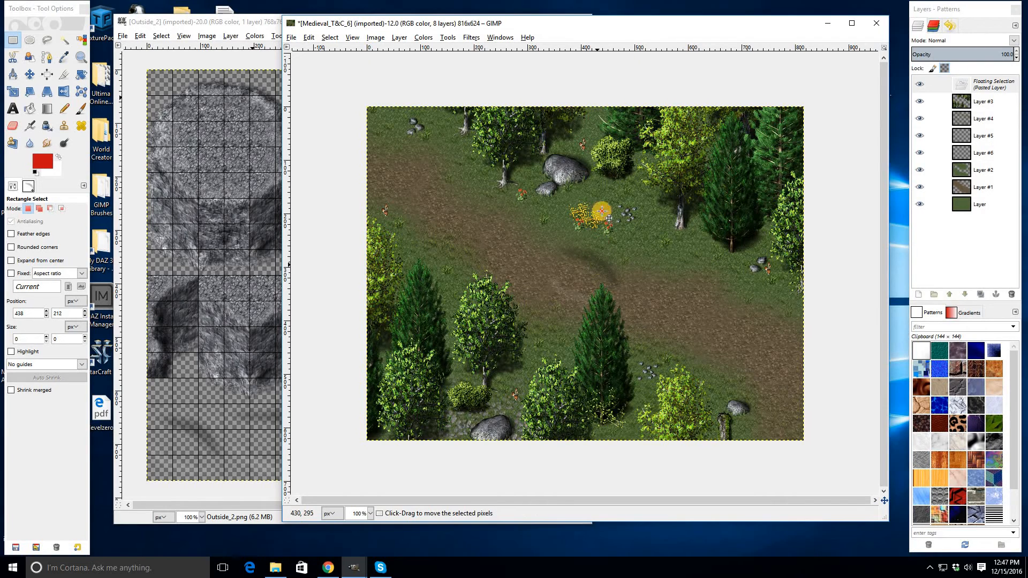
pyautogui.moveTo(601, 250); pyautogui.dragTo(715, 220)
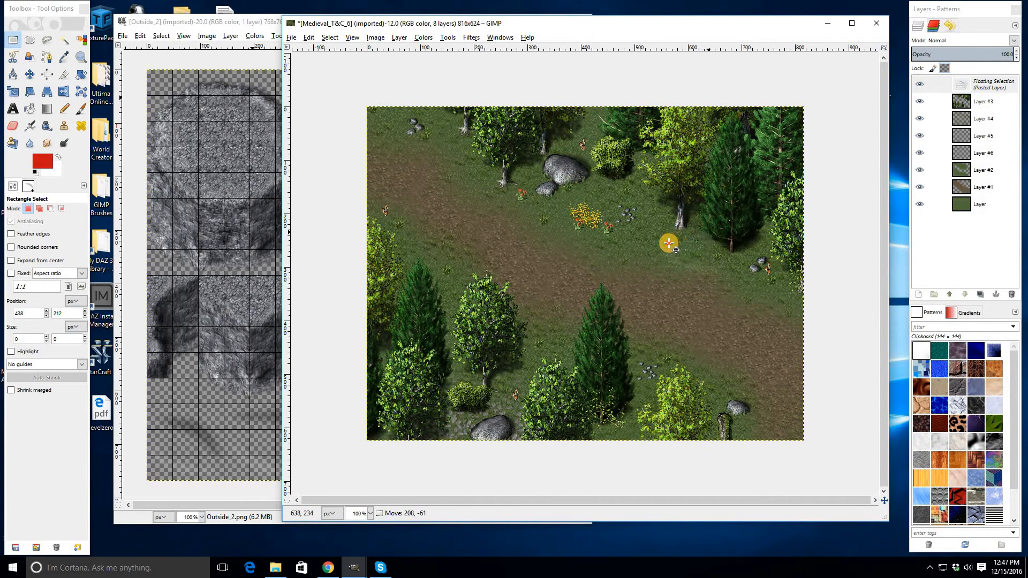
pyautogui.click(741, 413)
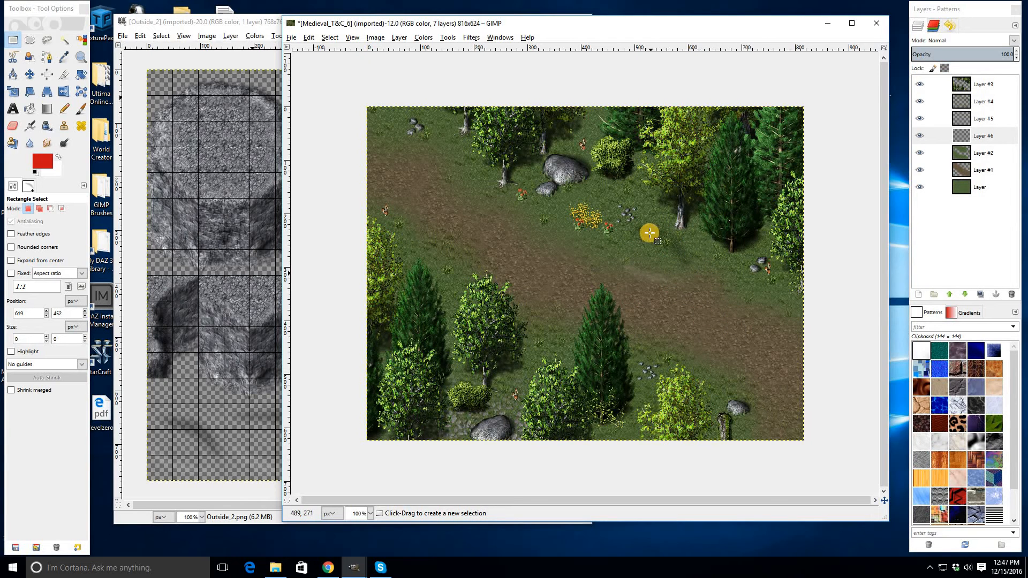
# - Copy the 240 × 144 px curved shadow at 144, 624 in Outside_2 and place it over the left part of the map's path
pyautogui.click(223, 402)
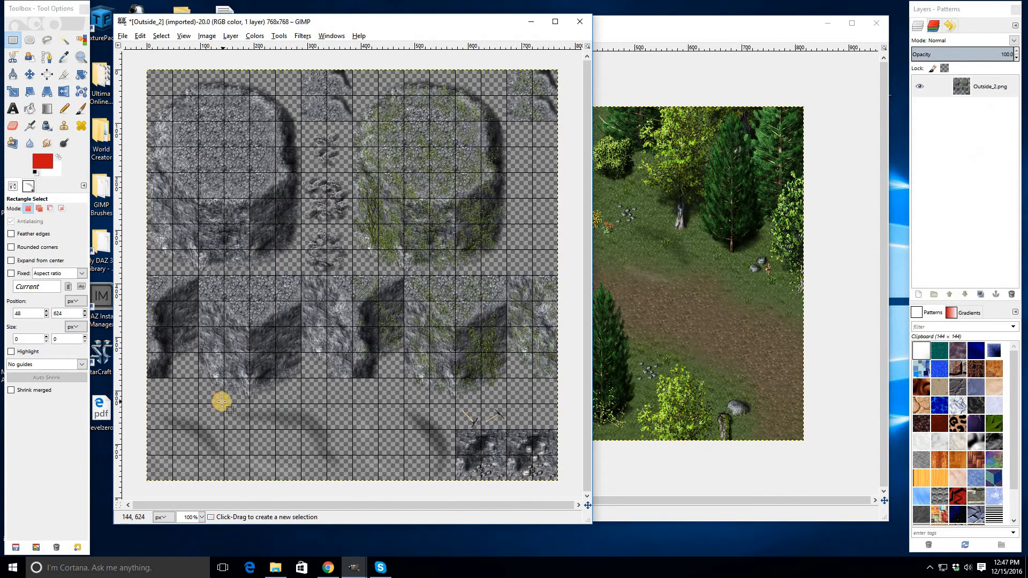
pyautogui.moveTo(224, 403); pyautogui.dragTo(353, 481)
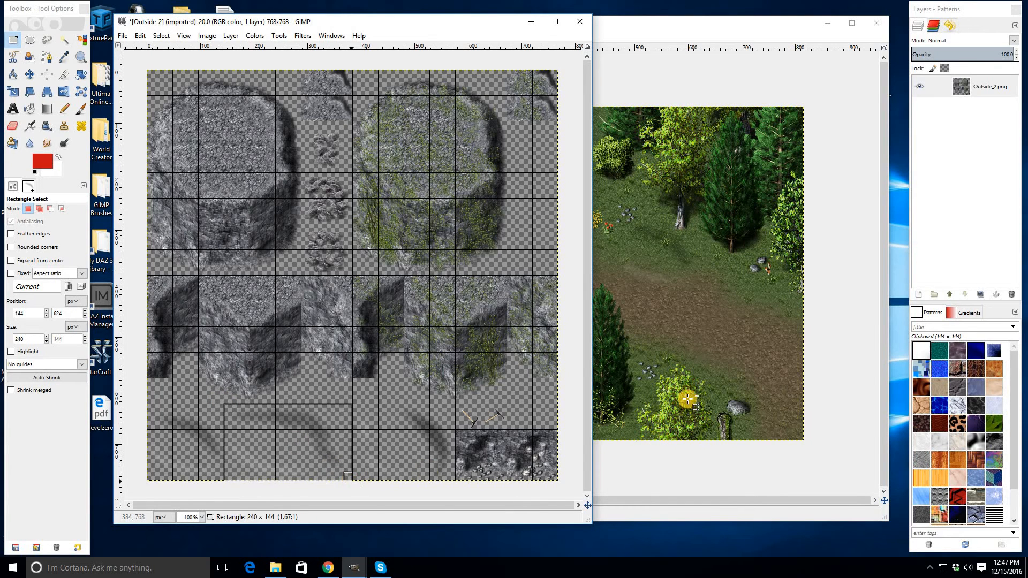
pyautogui.hotkey('ctrl', 'c')
pyautogui.click(694, 277)
pyautogui.hotkey('ctrl', 'v')
pyautogui.moveTo(557, 264); pyautogui.dragTo(472, 251)
pyautogui.click(558, 248)
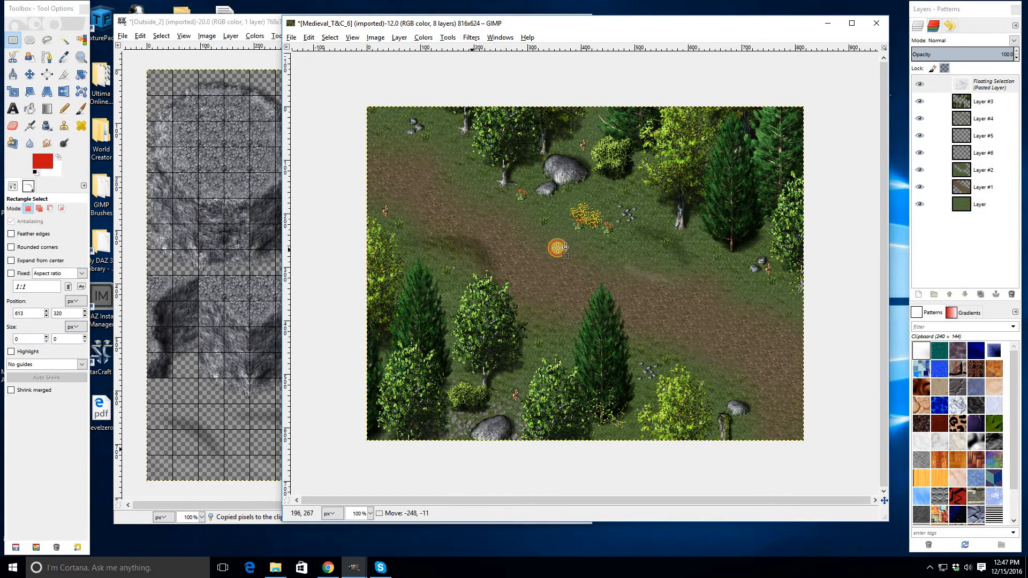